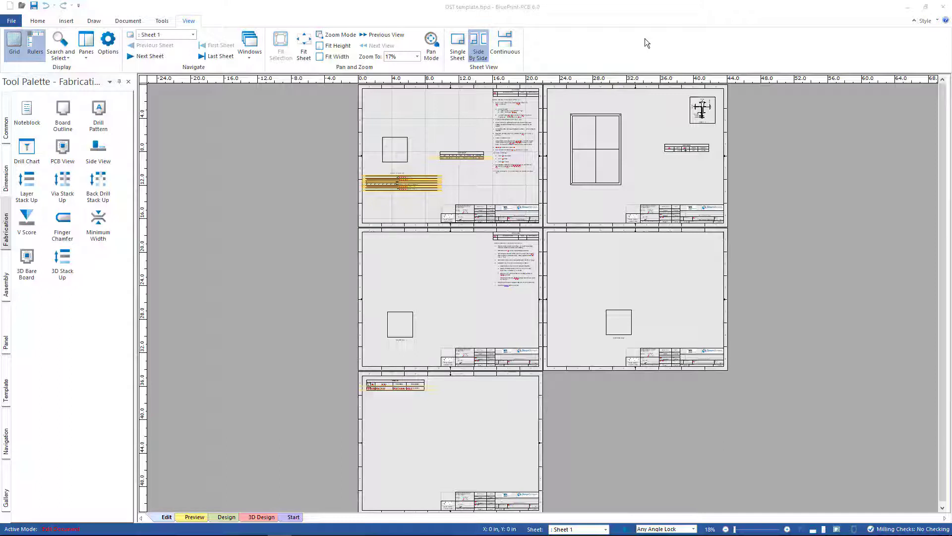
Show the dimension tools in the tool palette
left_click(6, 178)
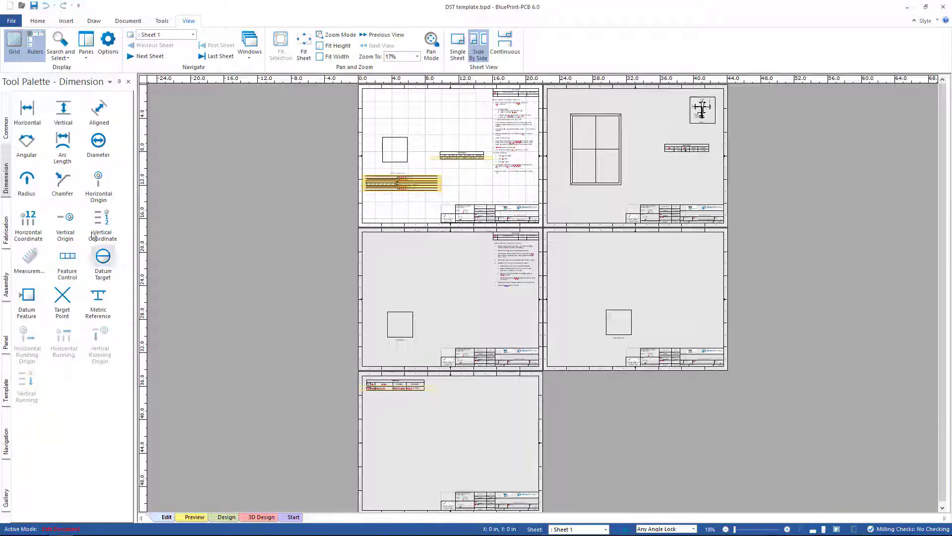
left_click(9, 132)
left_click(7, 178)
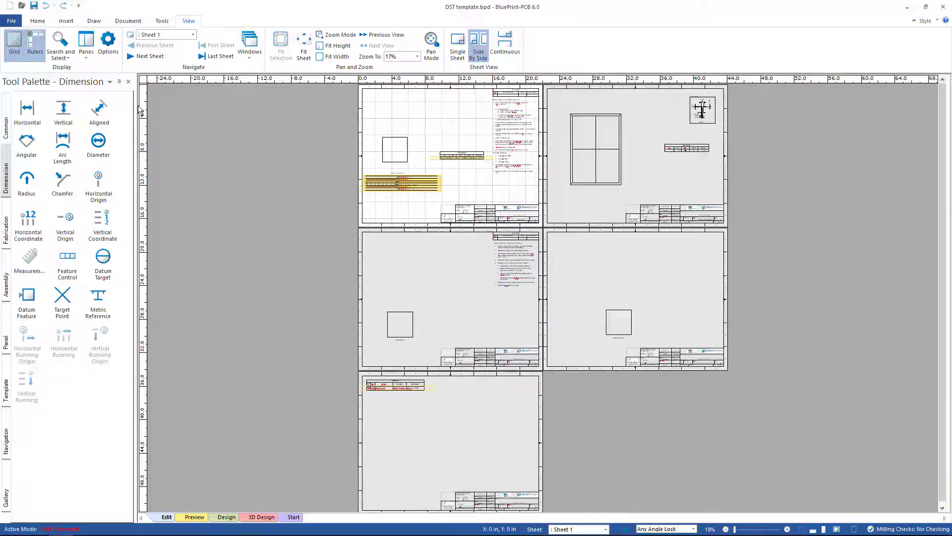
Import the IPC-2581 file DST Demo 2018.xml into the template, auto-updating all template-based elements and refreshing component height from the CAD data
left_click(12, 22)
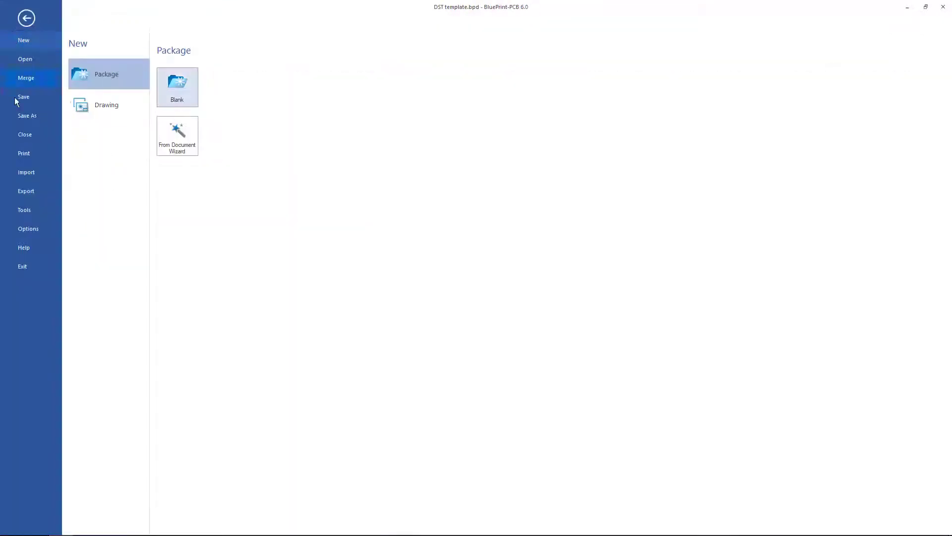
left_click(25, 172)
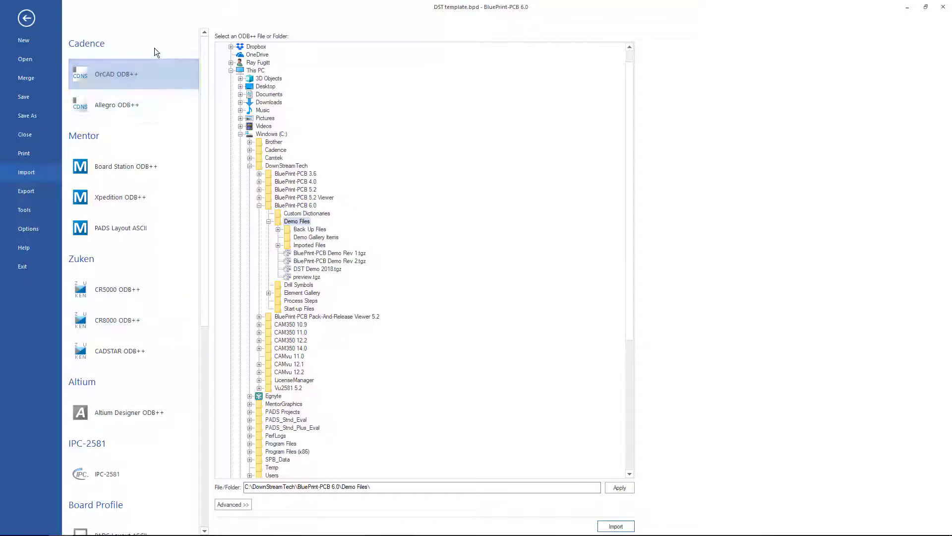
left_click(137, 472)
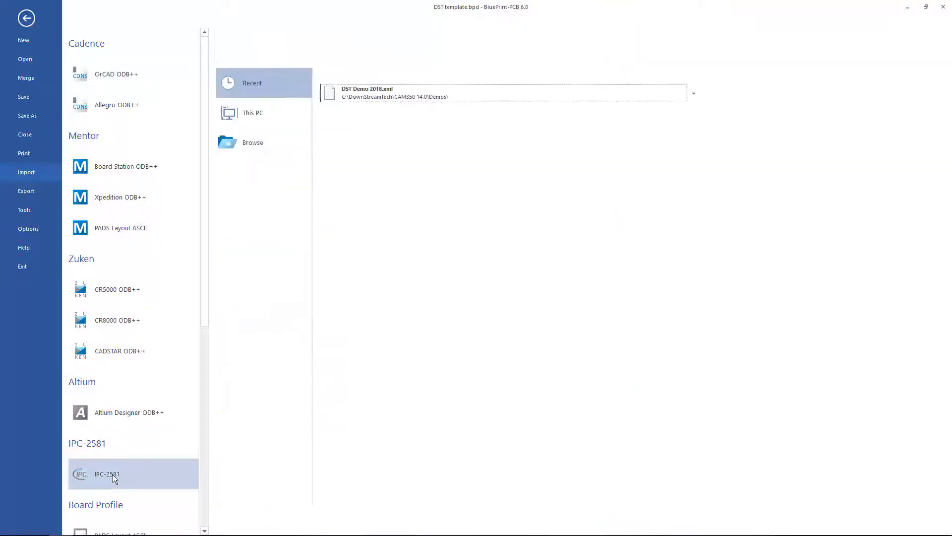
left_click(380, 91)
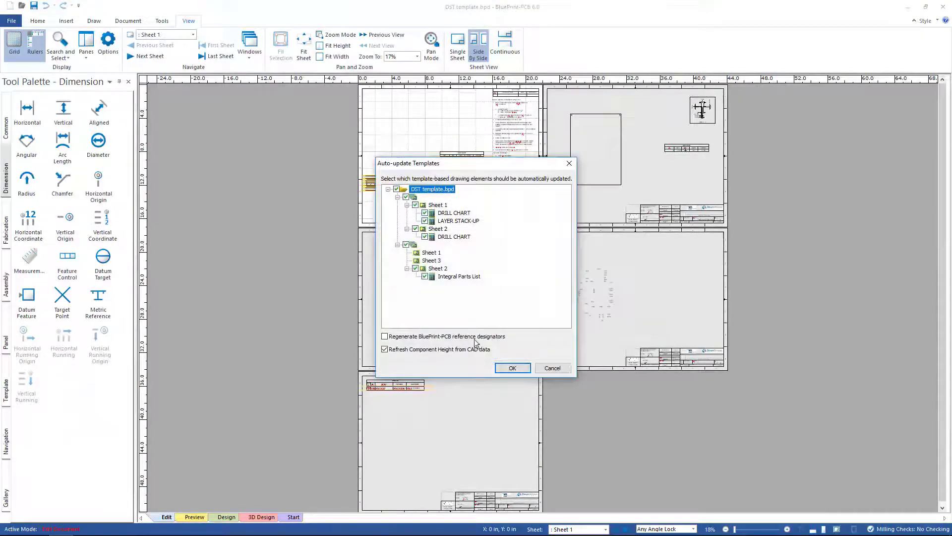
left_click(513, 368)
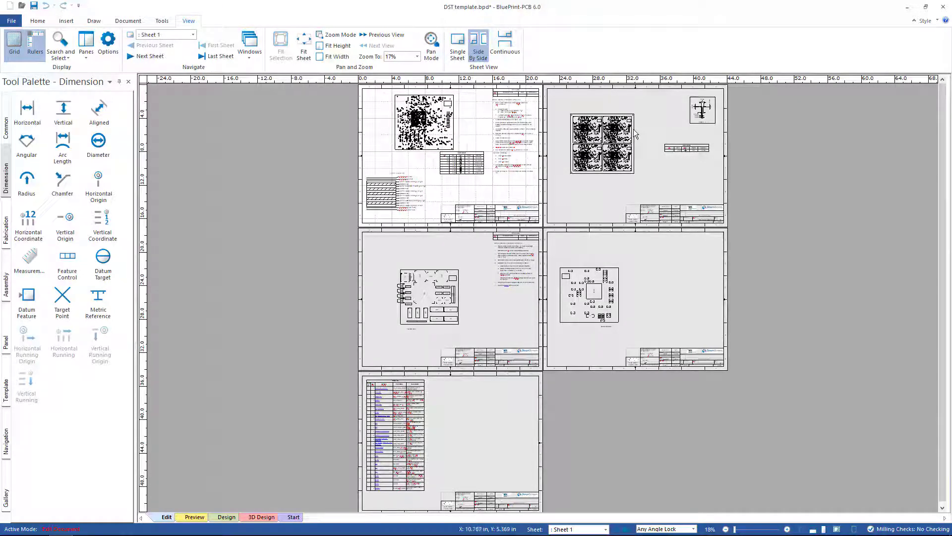
Examine the fabrication drawing's title block and look through the document variables without changing them
mouse_move(634, 132)
scroll(495, 196, "up", 5)
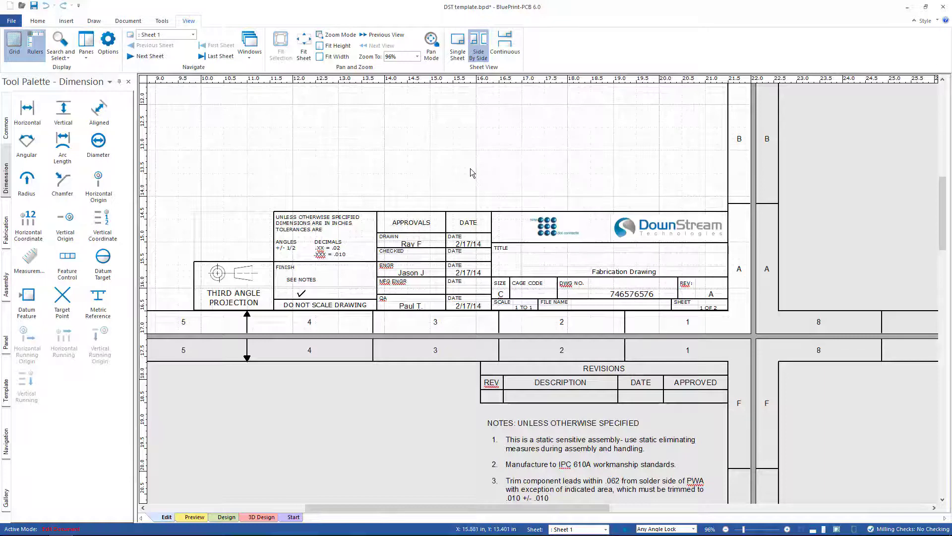
left_click(163, 21)
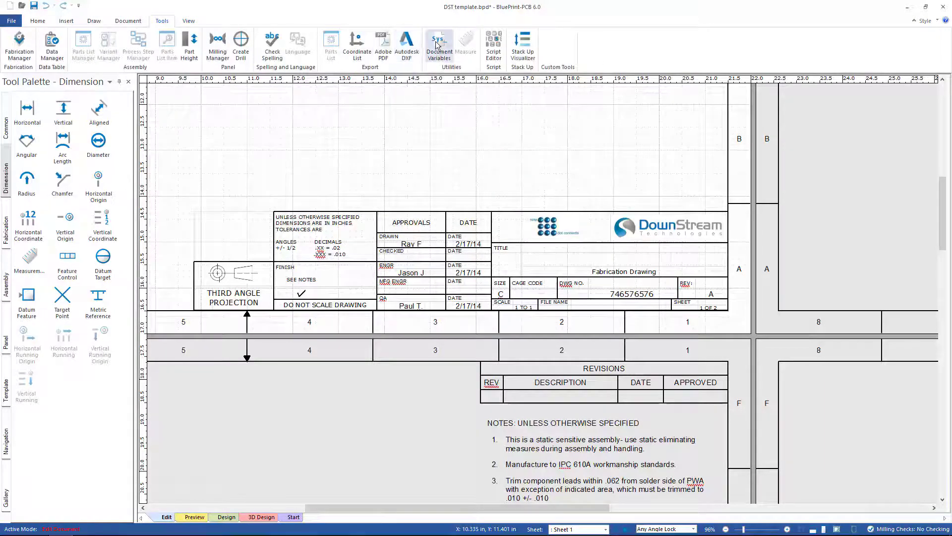
left_click(439, 44)
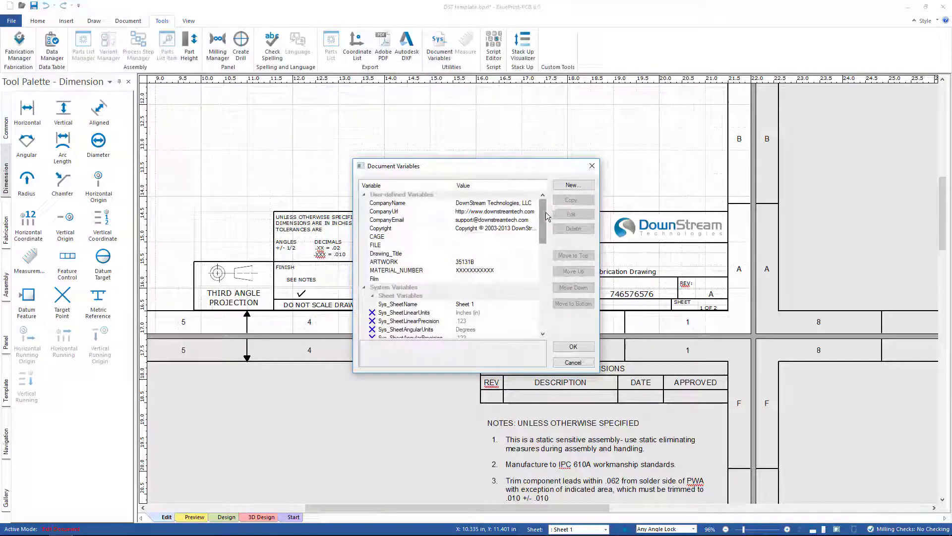
mouse_move(544, 212)
left_mouse_down()
mouse_move(542, 303)
mouse_move(542, 215)
left_mouse_up()
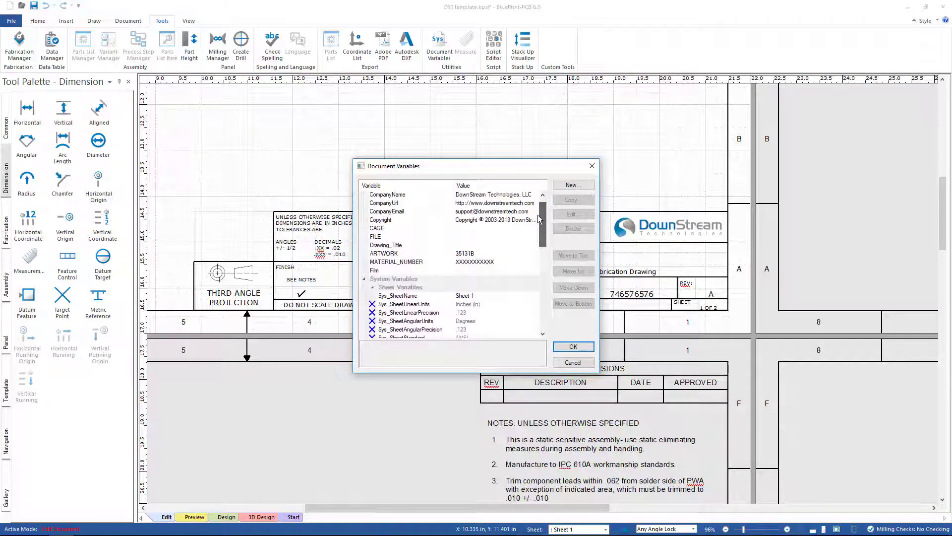
left_click(573, 362)
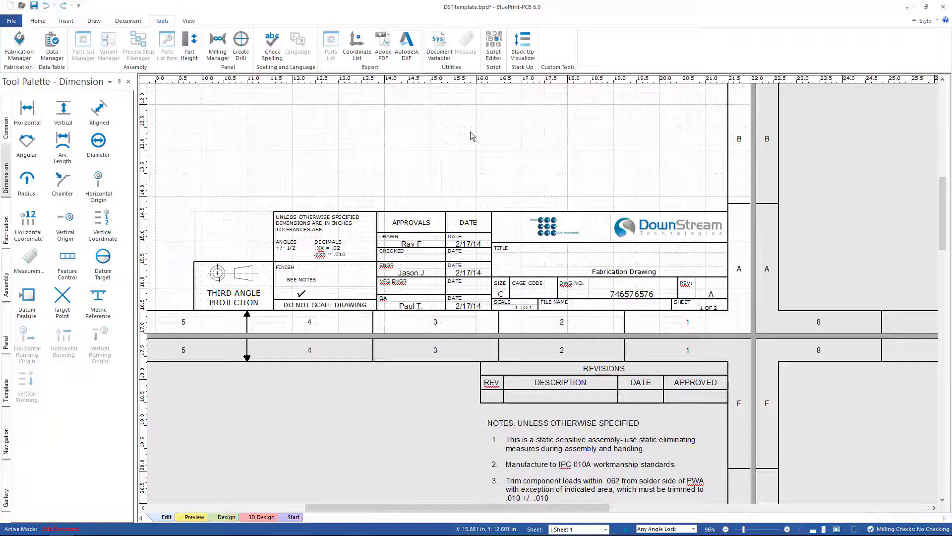
On Sheet 1, move the PCB view to X 1.500 in, Y 7.700 in and the drill chart to X 9.766 in, Y 1.343 in
key("ctrl+e")
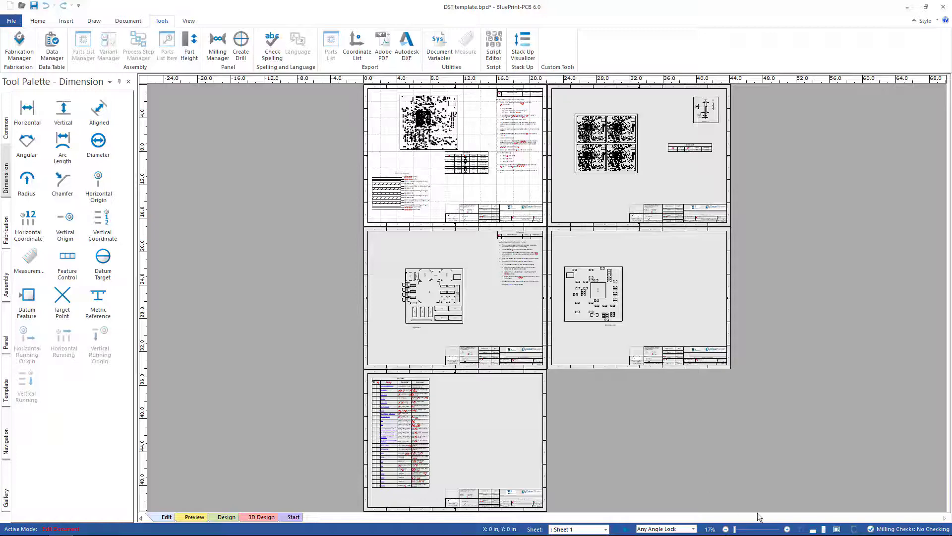
left_click(837, 529)
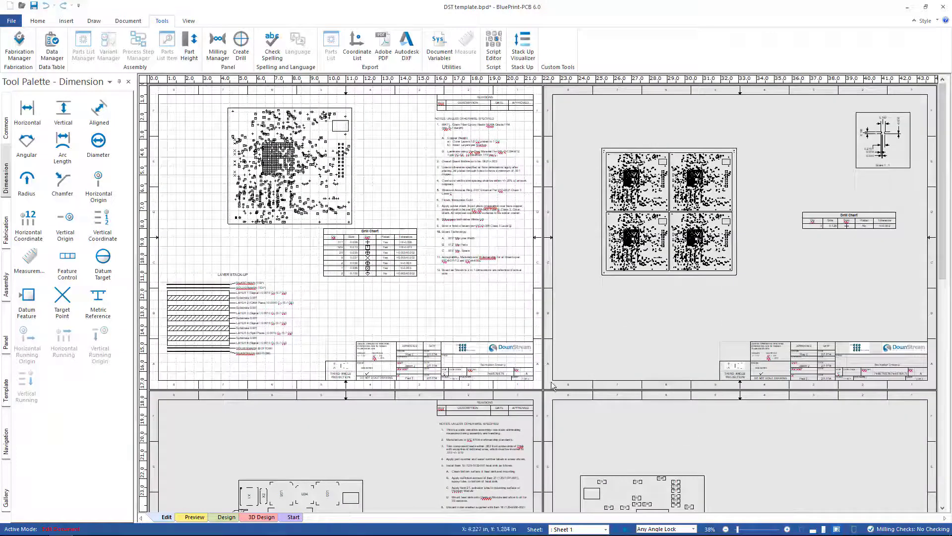
left_click(317, 308)
left_click(367, 299)
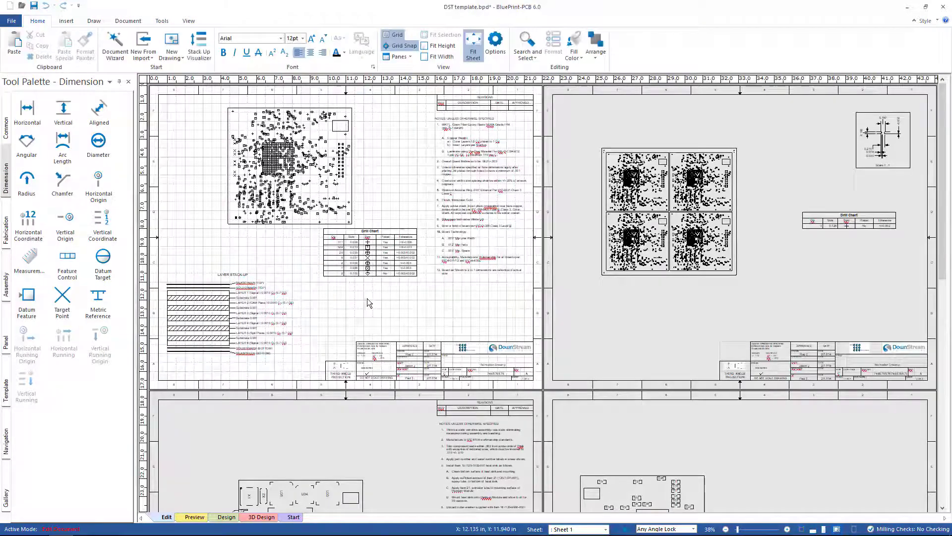
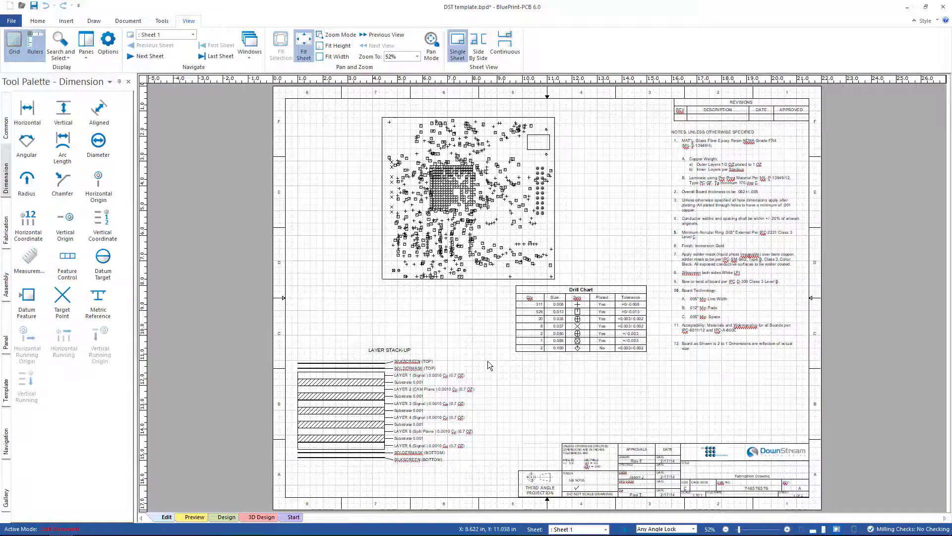
left_click_drag(540, 204, 476, 205)
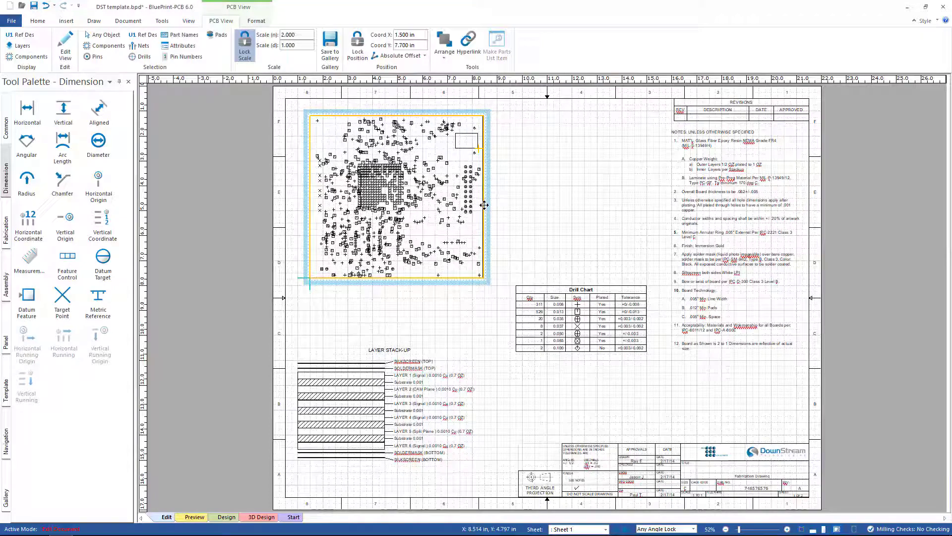
left_click(550, 283)
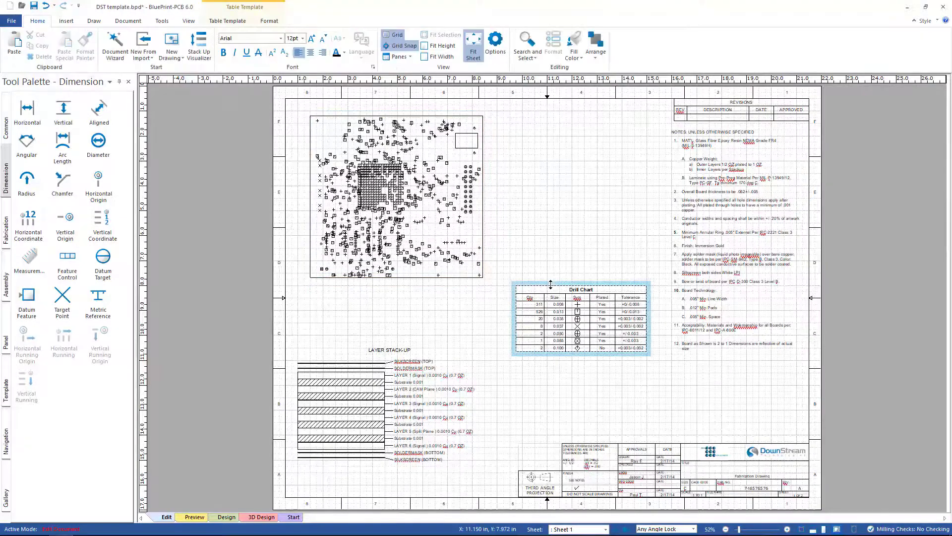
left_click_drag(555, 281, 556, 111)
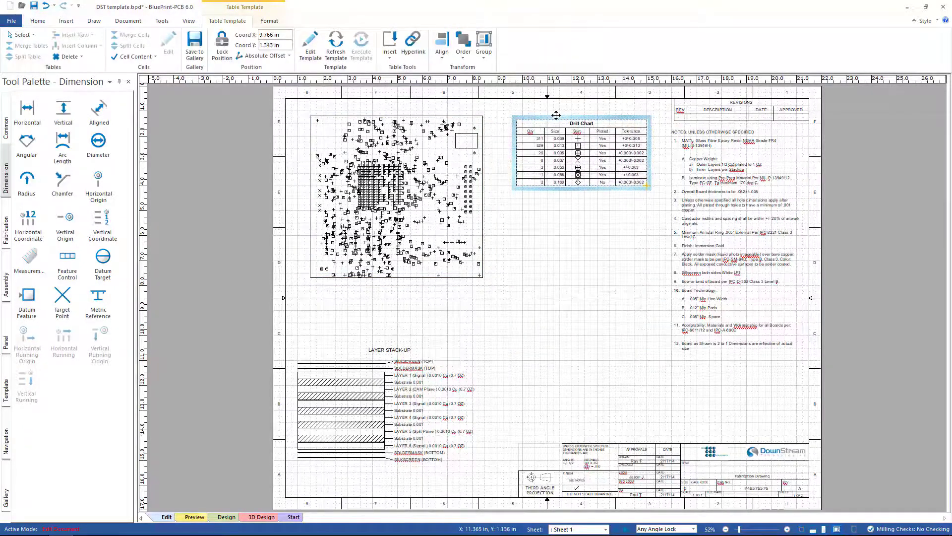
Move the layer stack-up to X 1.000 in, Y 11.250 in and shift the PCB view to X 2.250 in
left_click(340, 348)
left_click_drag(339, 342, 330, 363)
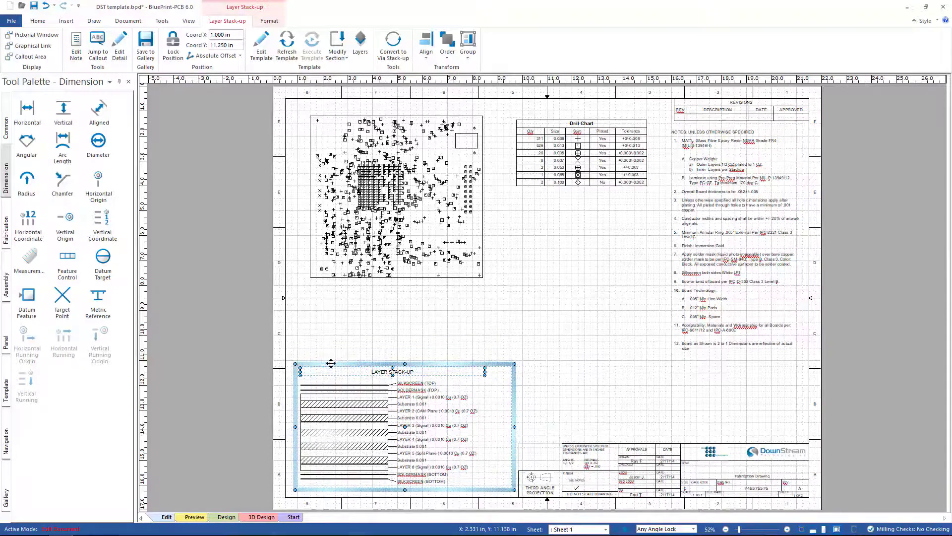
left_click(507, 314)
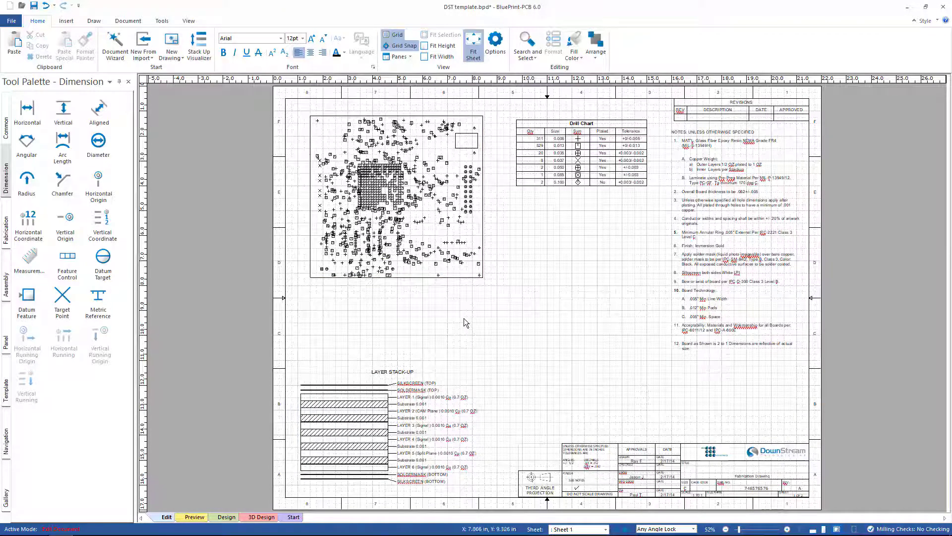
left_click_drag(484, 174, 502, 173)
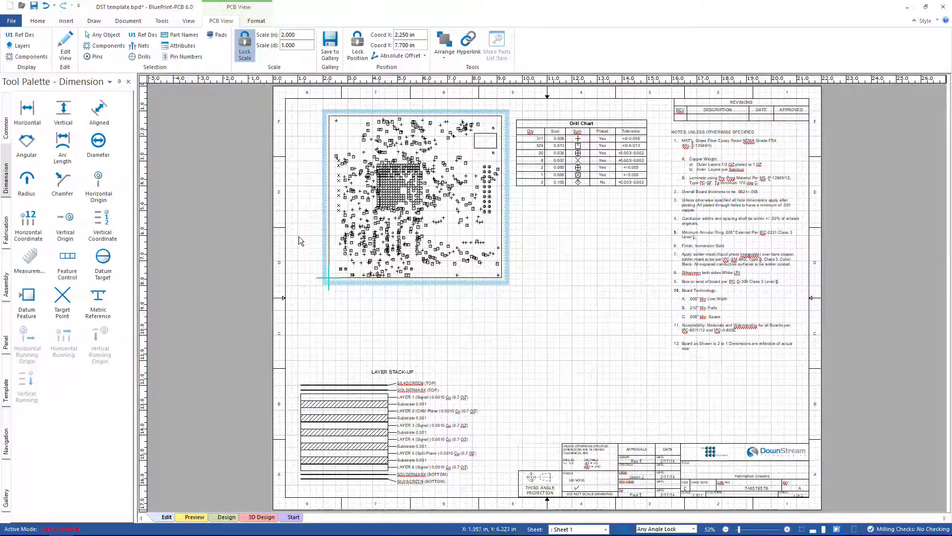
Place a horizontal coordinate origin at the lower-left corner of the board outline
left_click(94, 21)
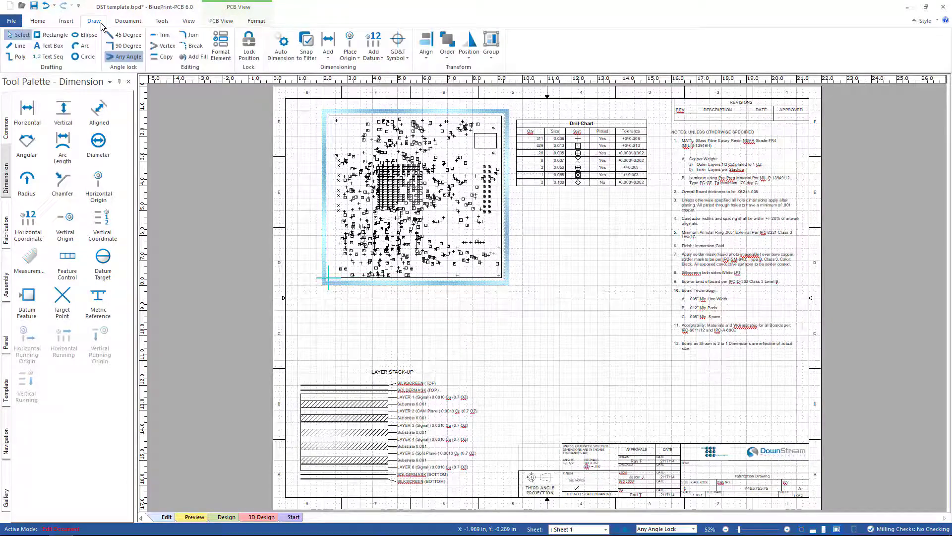
left_click(367, 56)
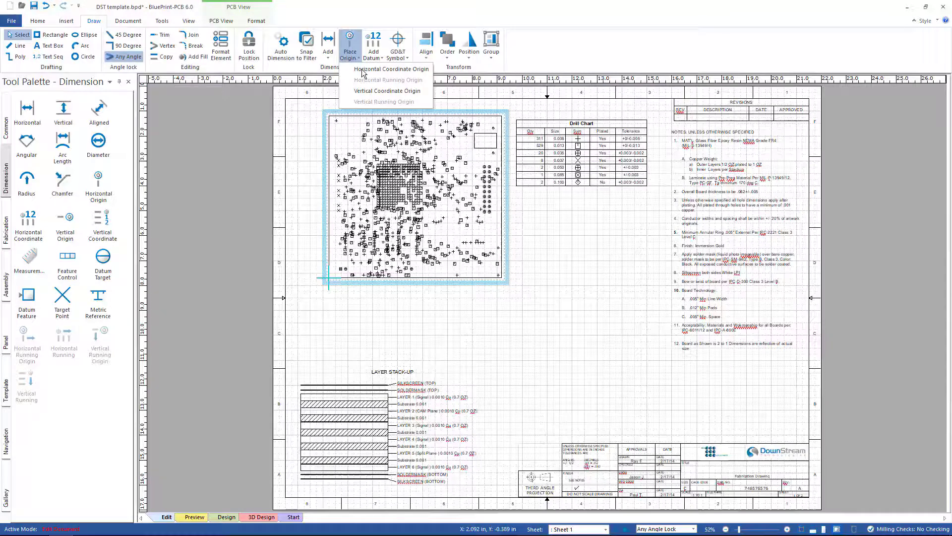
left_click(397, 69)
left_click(329, 267)
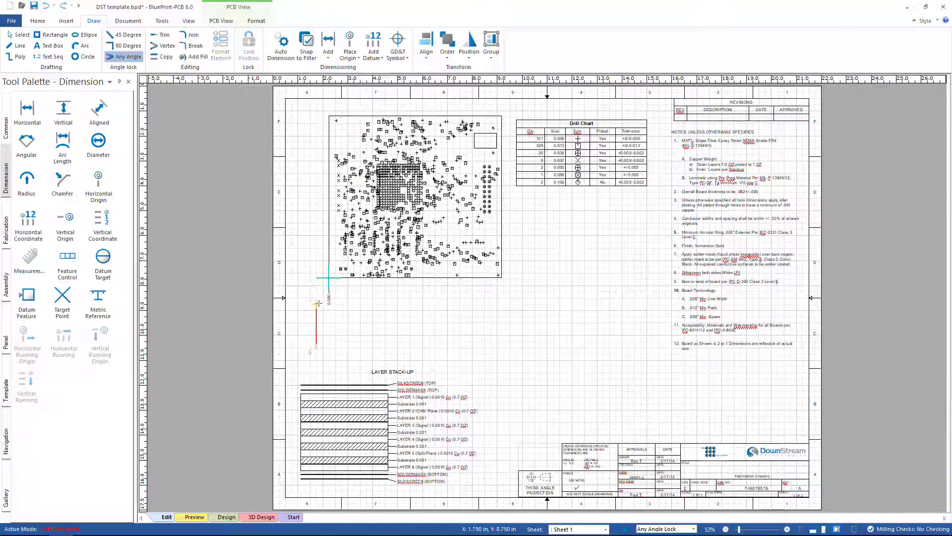
key("Escape")
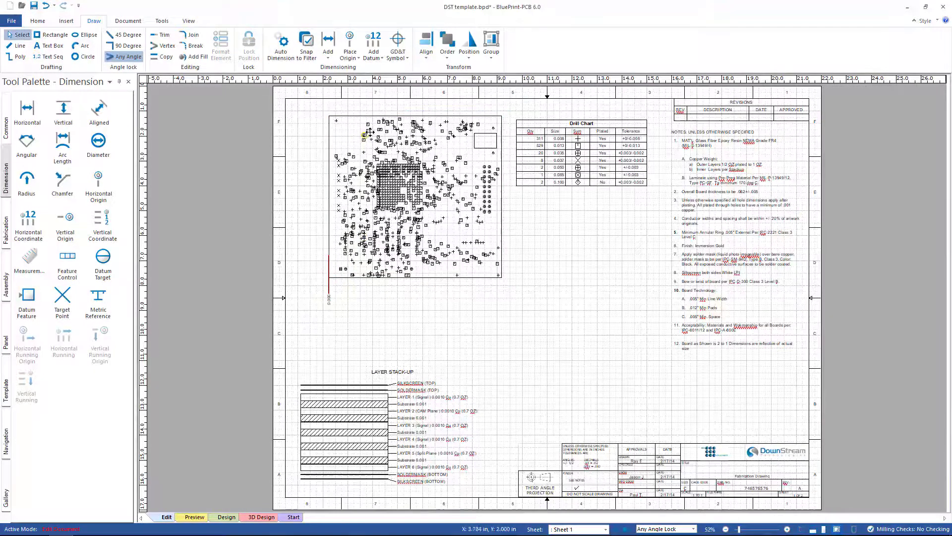
Add horizontal coordinate dimensions for points along the board's lower edge, including the lower holes and the lower-right corner
left_click(374, 52)
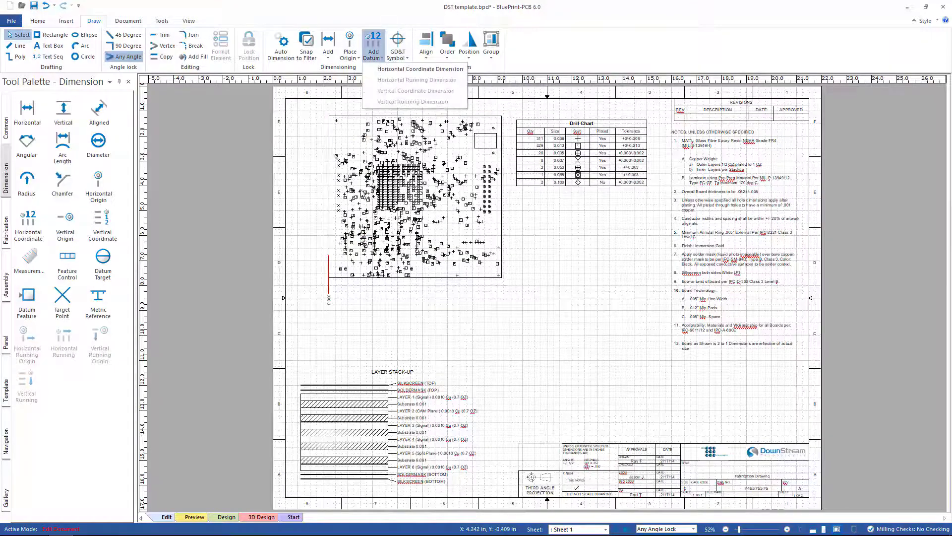
left_click(392, 69)
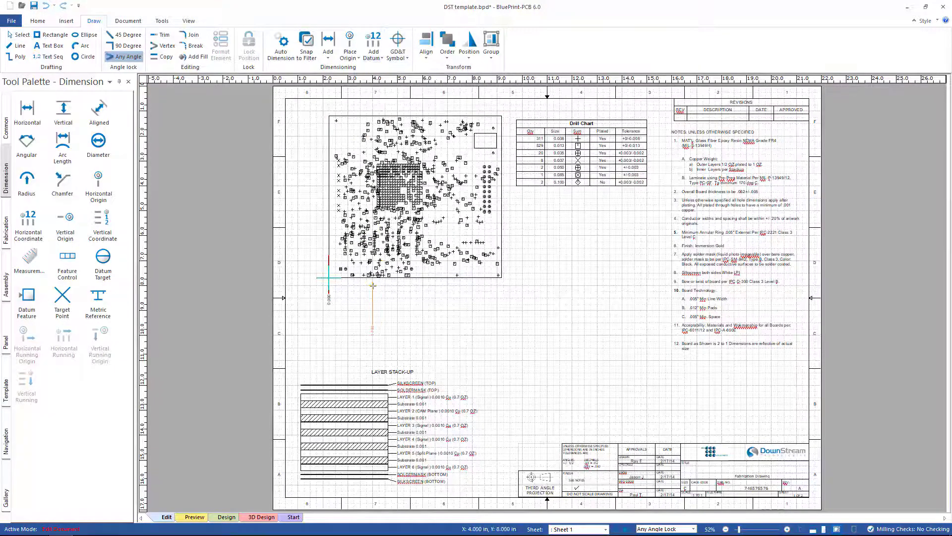
left_click(341, 269)
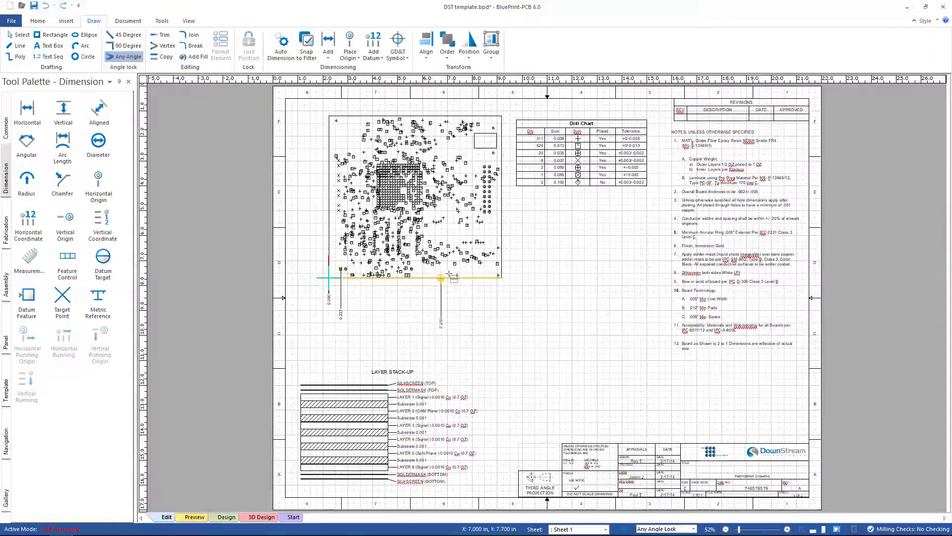
left_click(457, 275)
left_click(503, 273)
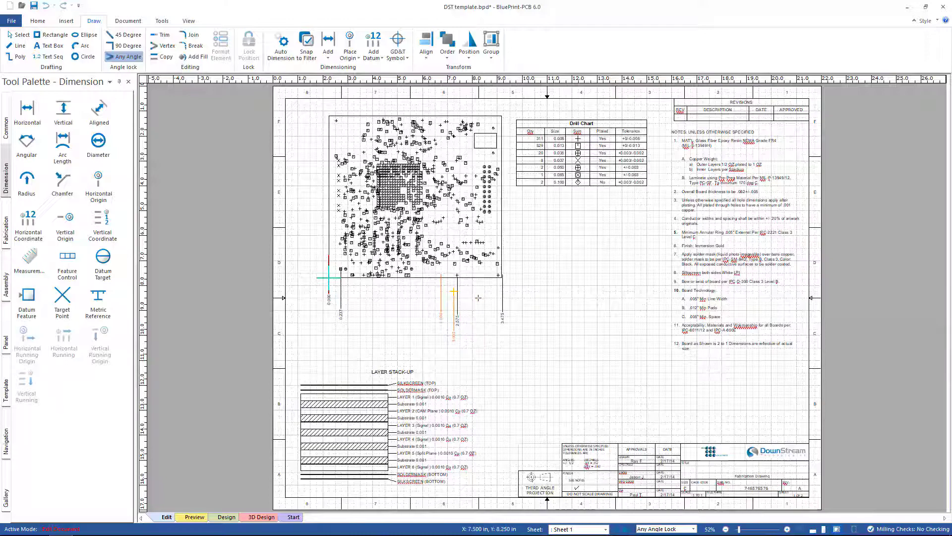
key("Escape")
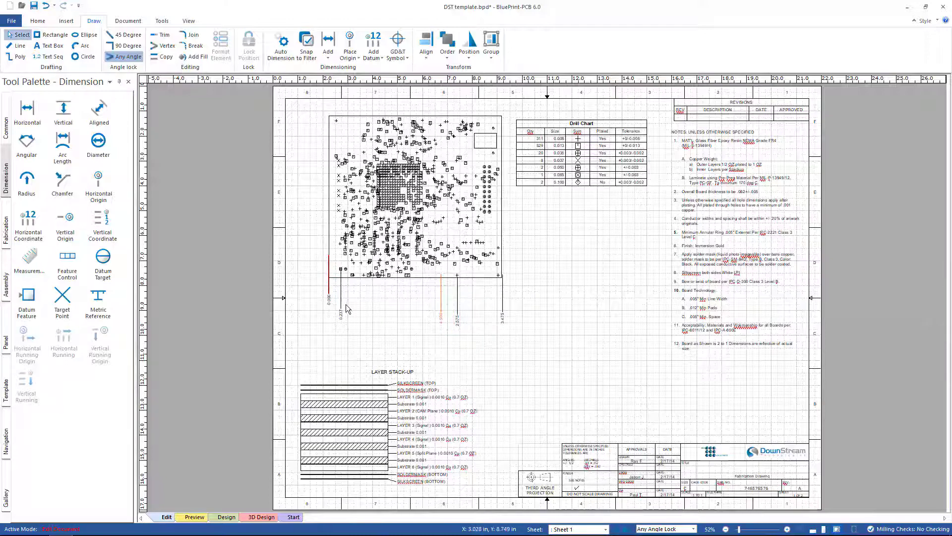
Align all the horizontal coordinate dimensions below the board with Align Coordinate Dims Top
left_click_drag(316, 281, 526, 335)
right_click(498, 323)
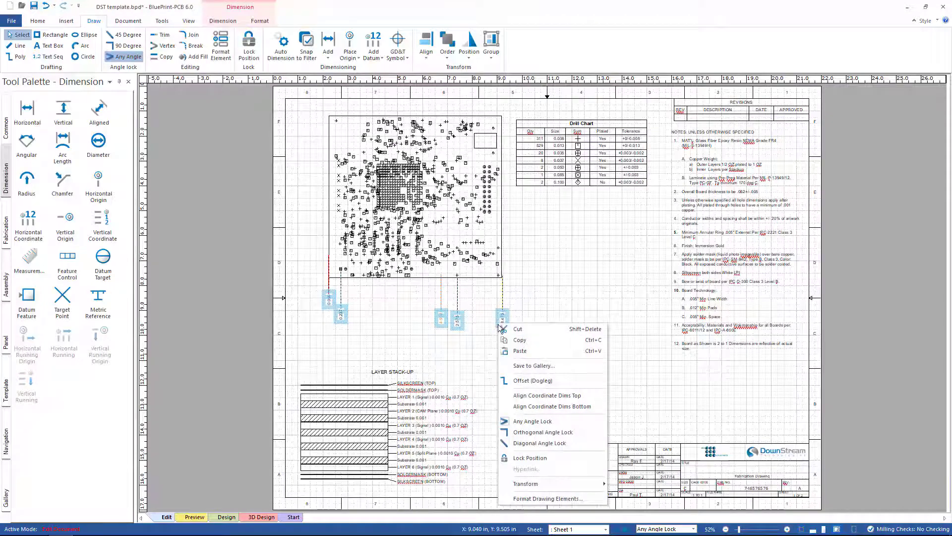
left_click(532, 402)
left_click(445, 343)
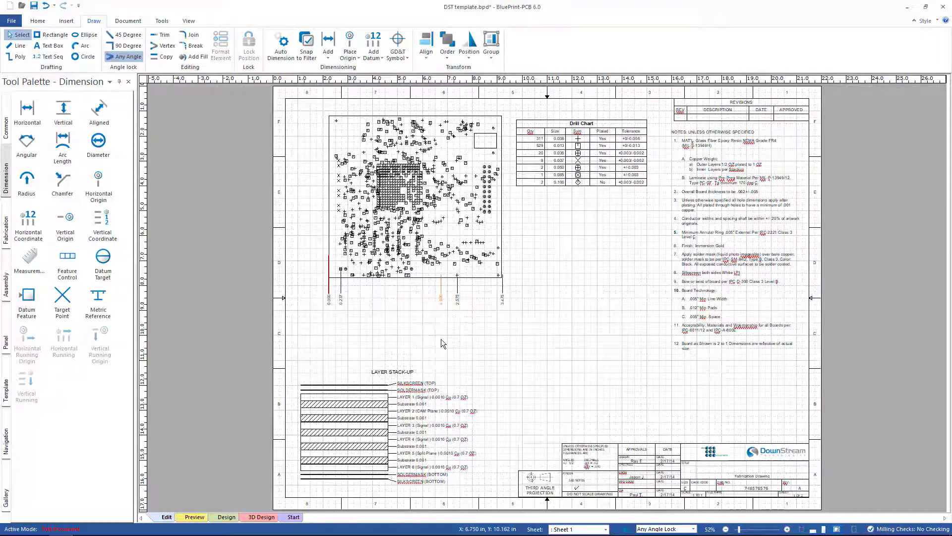
Add a horizontal dimension between two holes near the board's lower edge, placed below the row of coordinate dimensions
left_click_drag(340, 290, 328, 292)
left_click(379, 291)
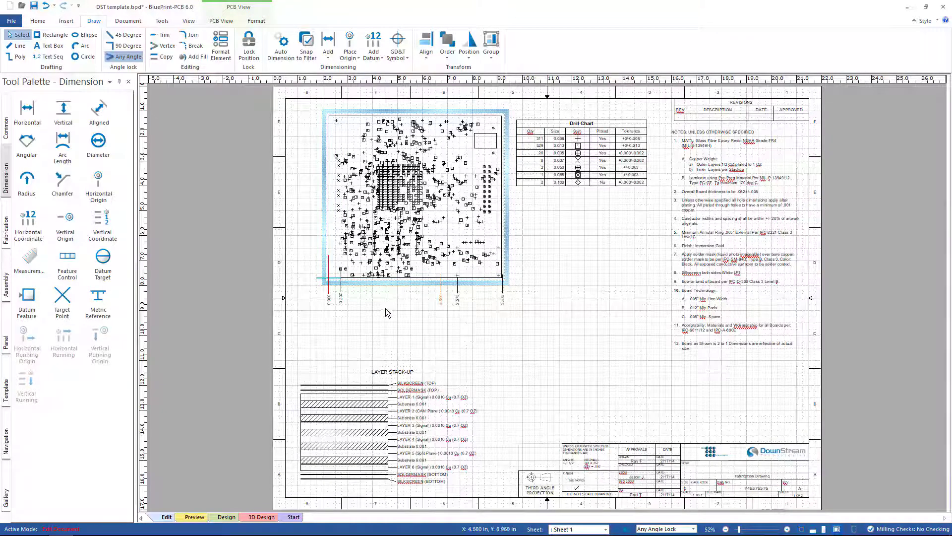
left_click(331, 55)
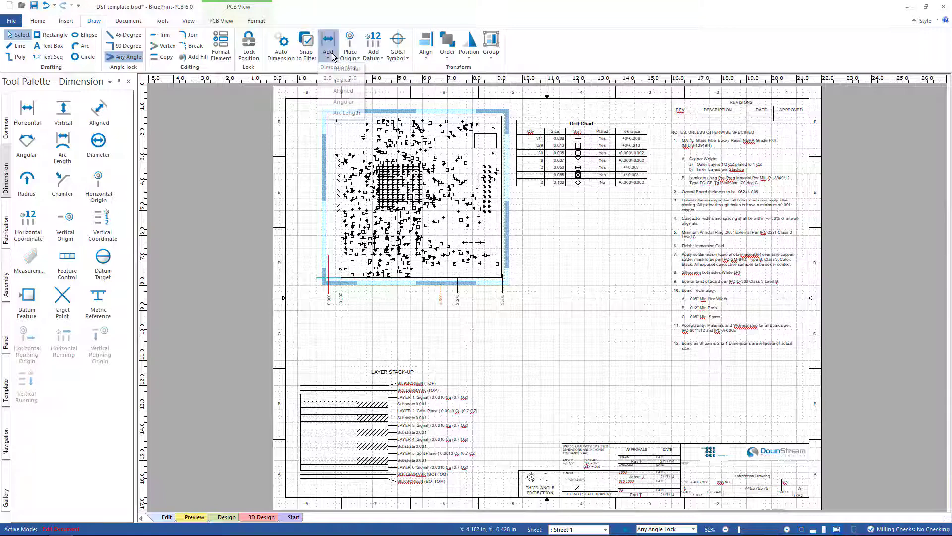
left_click(344, 69)
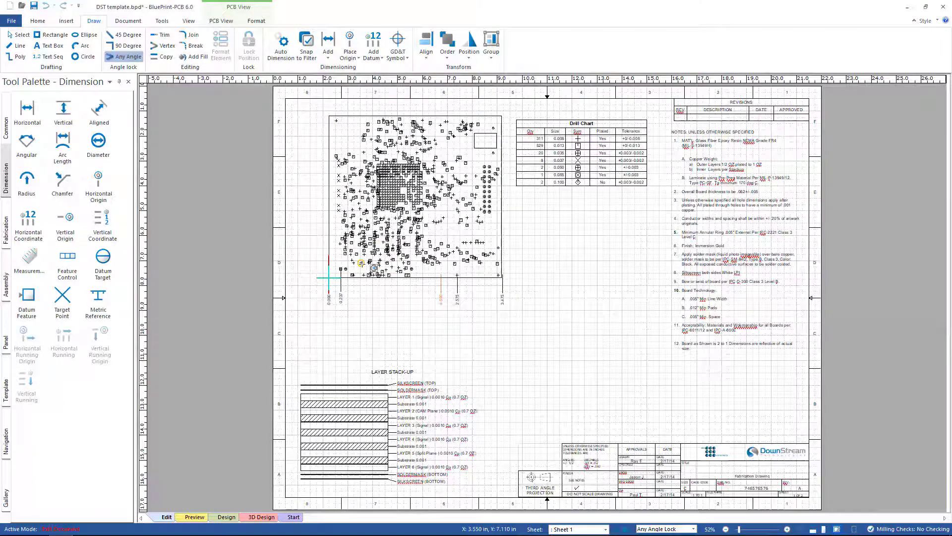
left_click(361, 263)
left_click(455, 263)
left_click(428, 325)
scroll(373, 284, "up", 5, "ctrl")
scroll(372, 284, "up", 1)
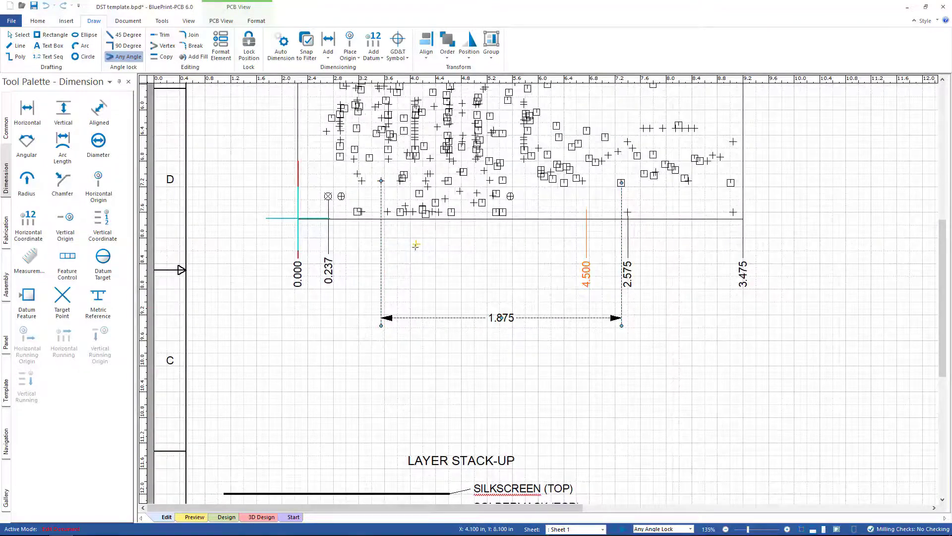
scroll(415, 247, "down", 1)
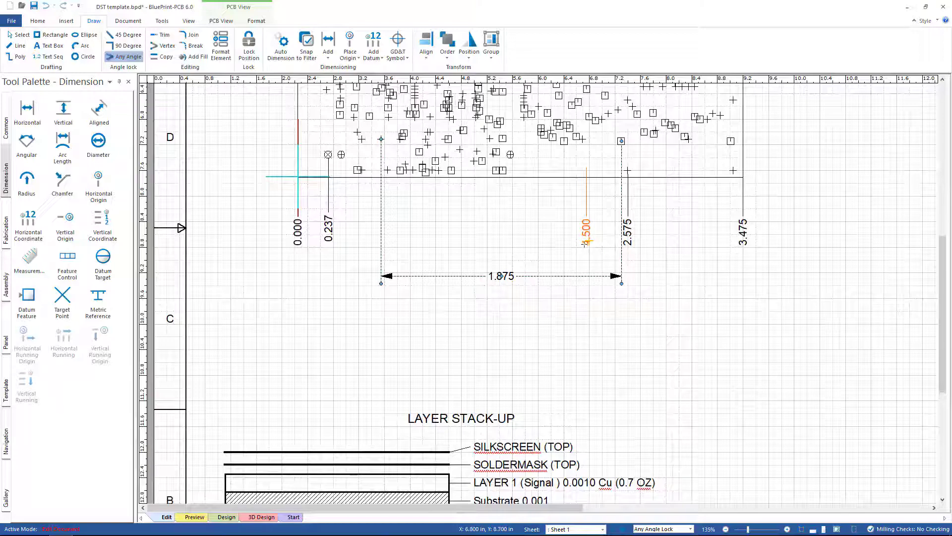
key("Escape")
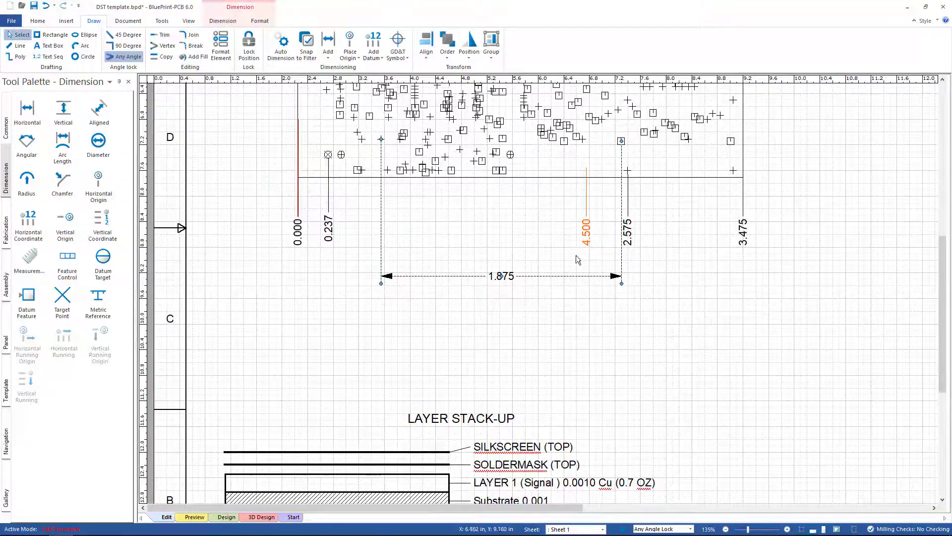
Delete the orange 4.500 coordinate dimension below the board
left_click(586, 198)
key("Delete")
Open the format settings of the 0.237 coordinate dimension and examine its text, tolerance, line and units options
left_click(328, 195)
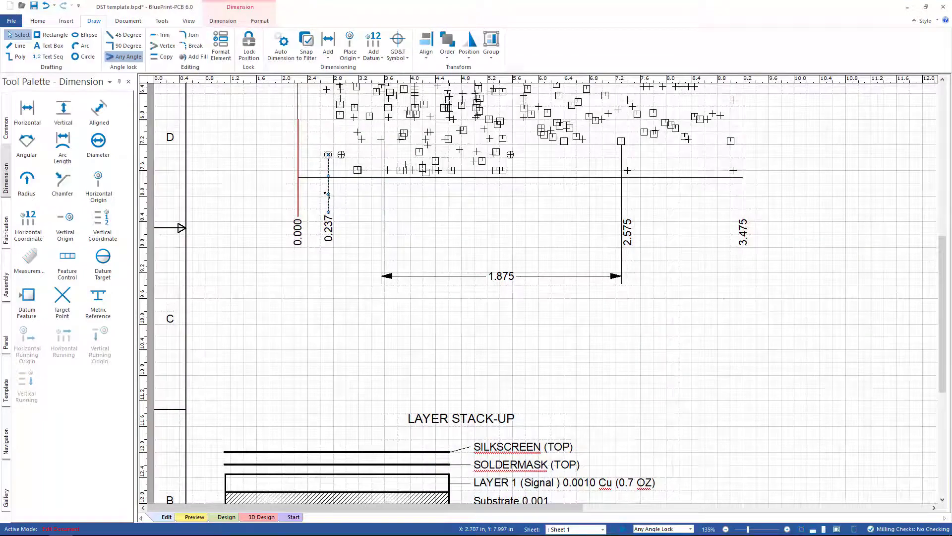
right_click(327, 195)
left_click(357, 371)
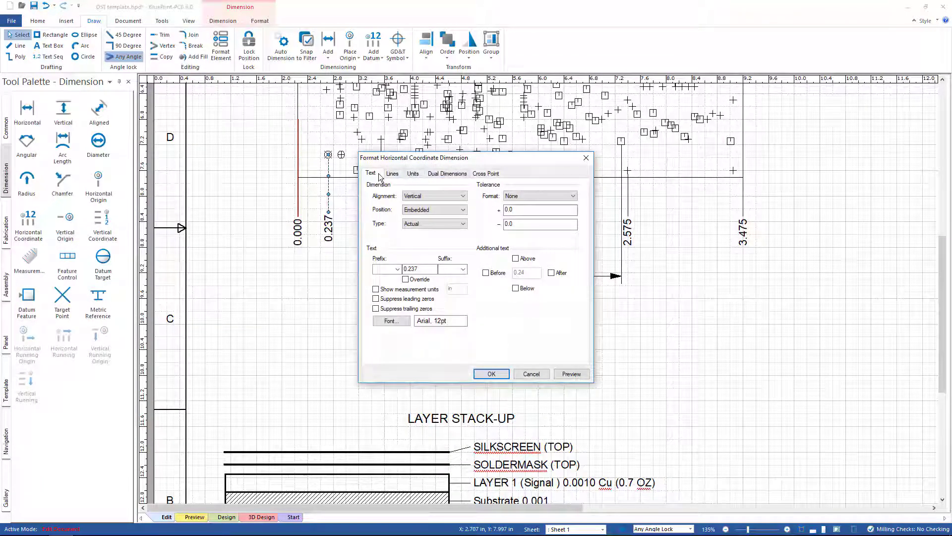
left_click(450, 196)
left_click(528, 170)
left_click(464, 210)
left_click(469, 206)
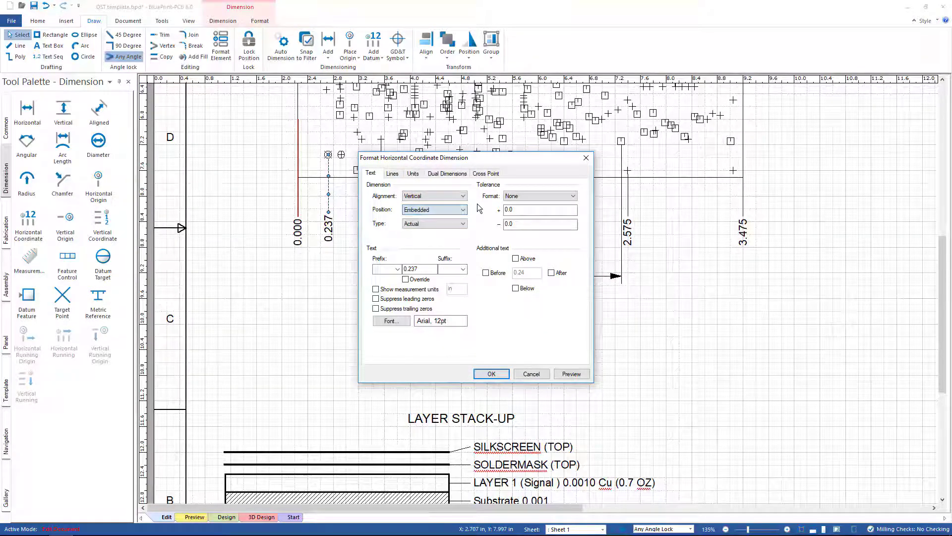
left_click(455, 227)
left_click(472, 216)
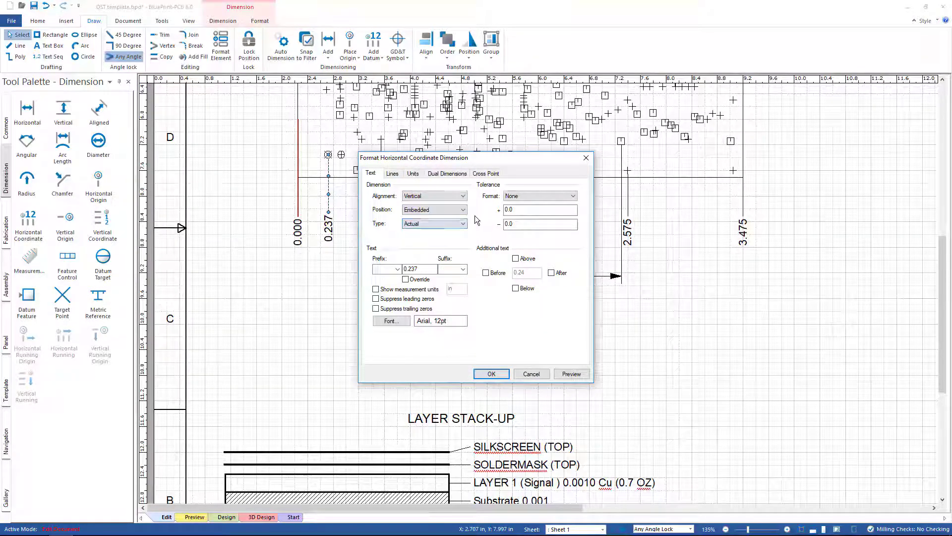
left_click(574, 195)
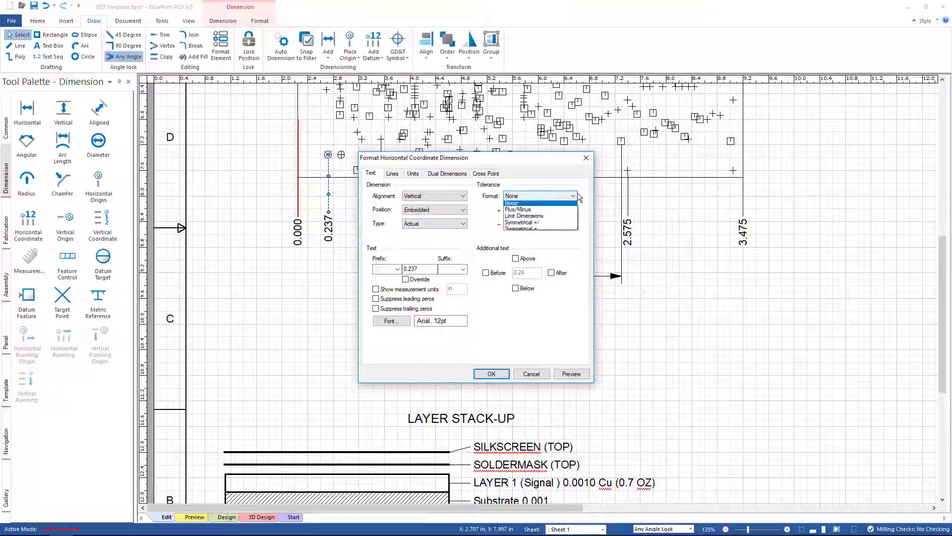
left_click(571, 205)
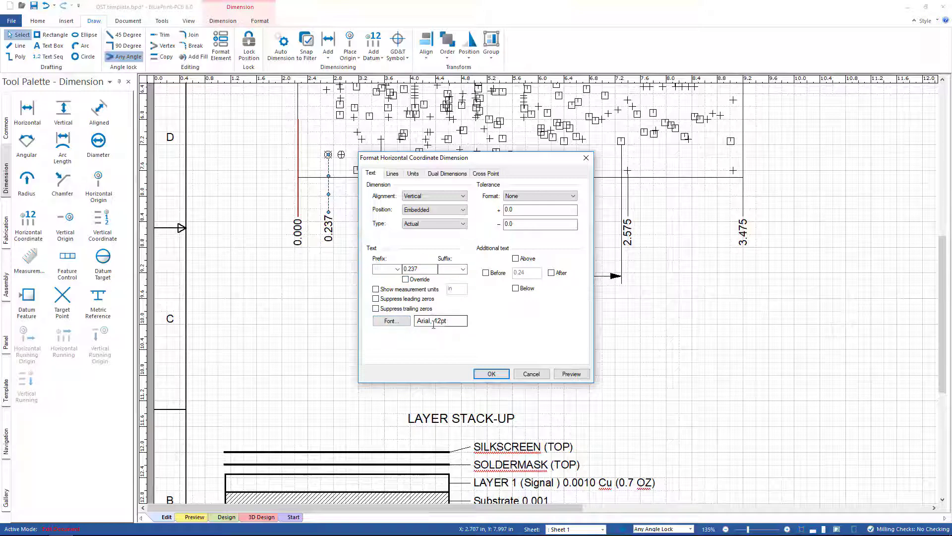
left_click(392, 174)
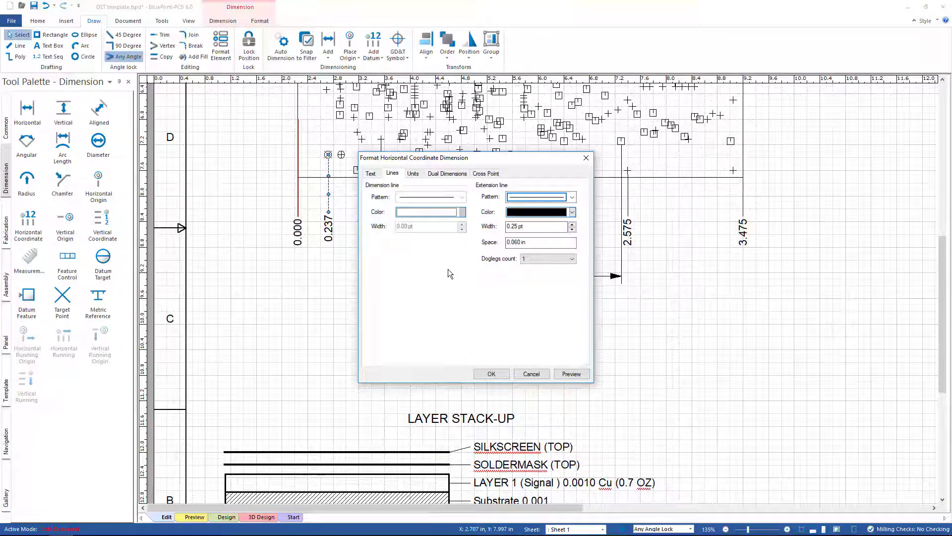
left_click(412, 175)
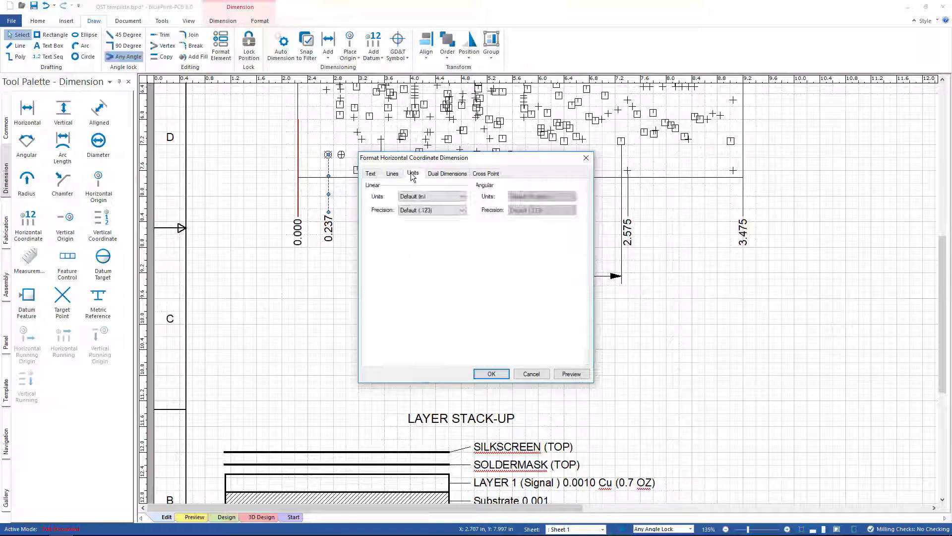
left_click(461, 197)
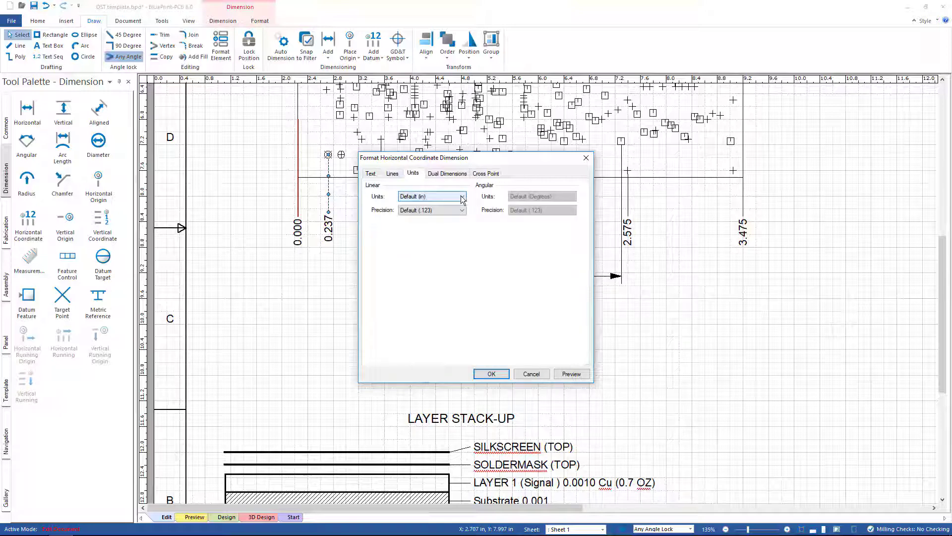
left_click(489, 275)
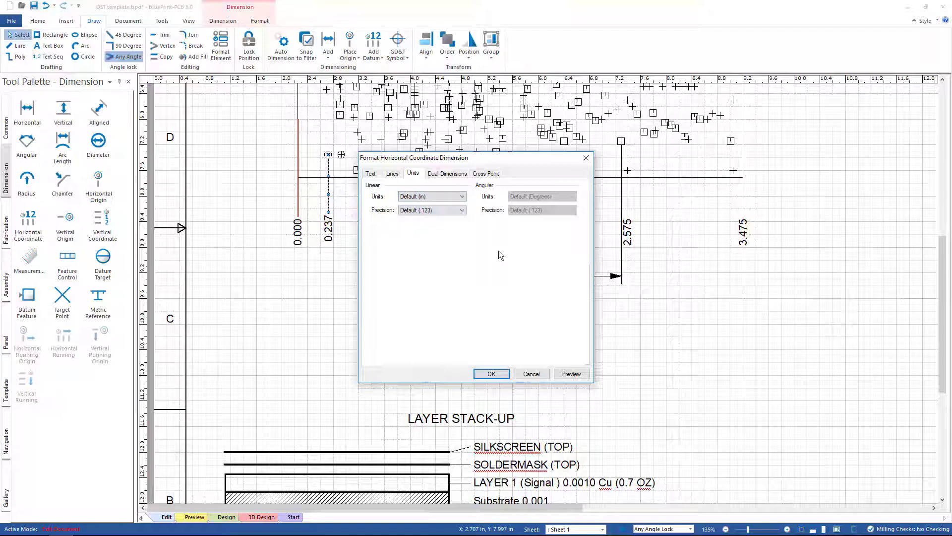
Show a secondary dimension value on the 0.237 coordinate dimension and apply the format
left_click(444, 175)
left_click(369, 189)
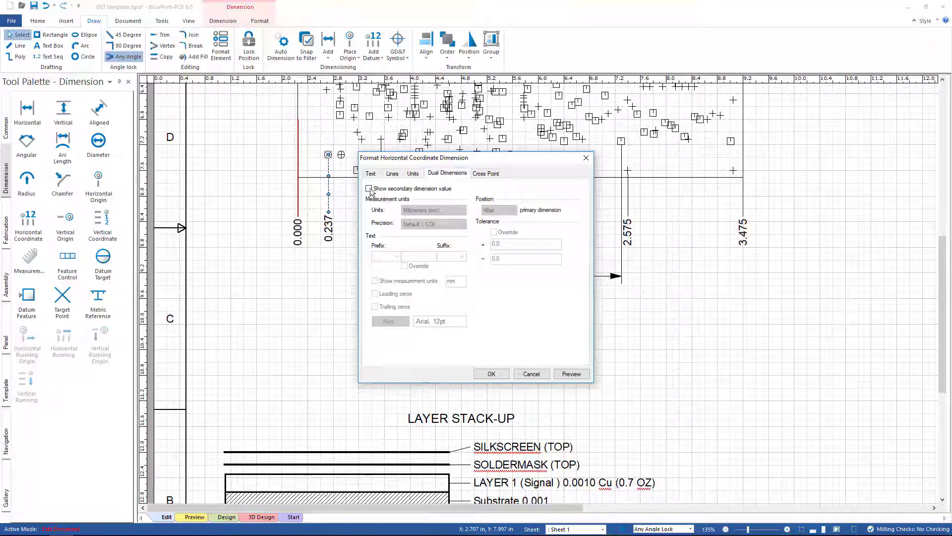
left_click(489, 373)
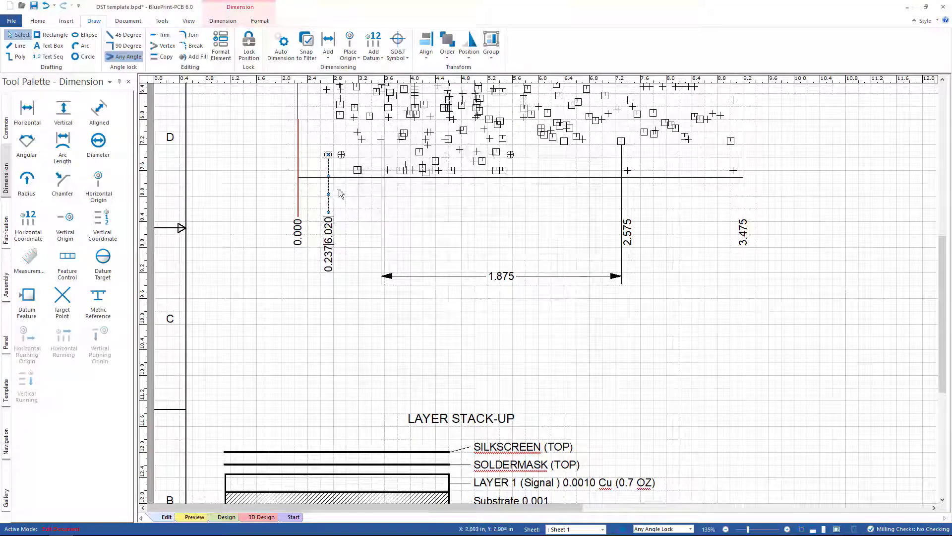
Reopen the 0.237 dimension's format settings to review its dual dimension options, then close them without changes
right_click(328, 205)
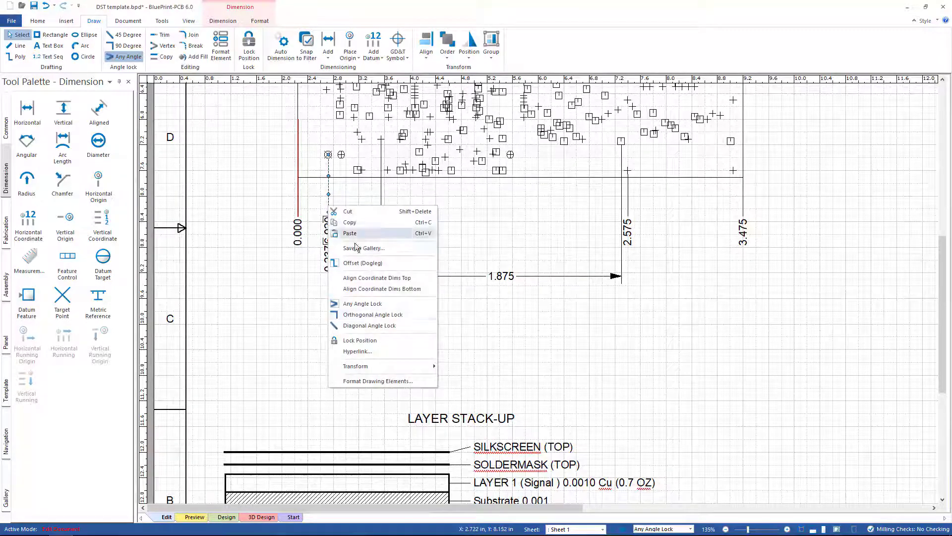
left_click(378, 382)
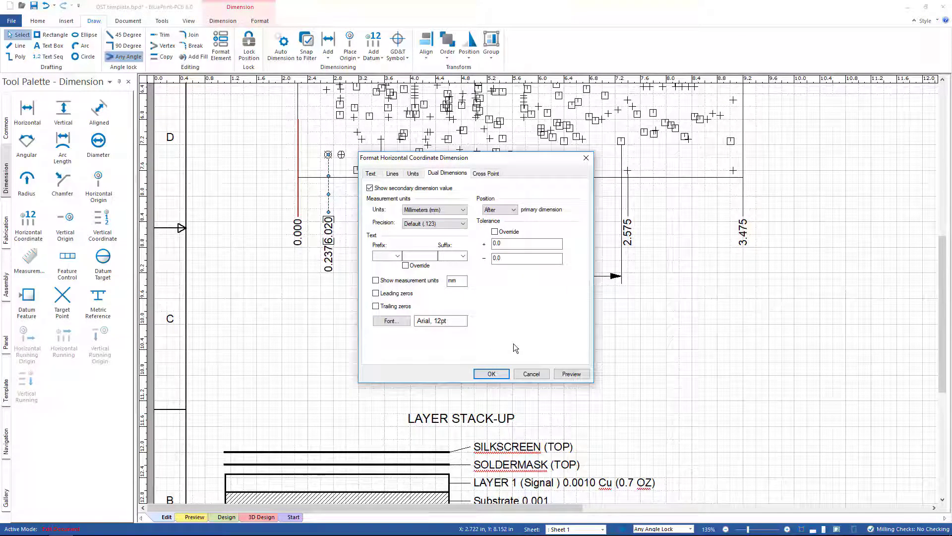
left_click(530, 373)
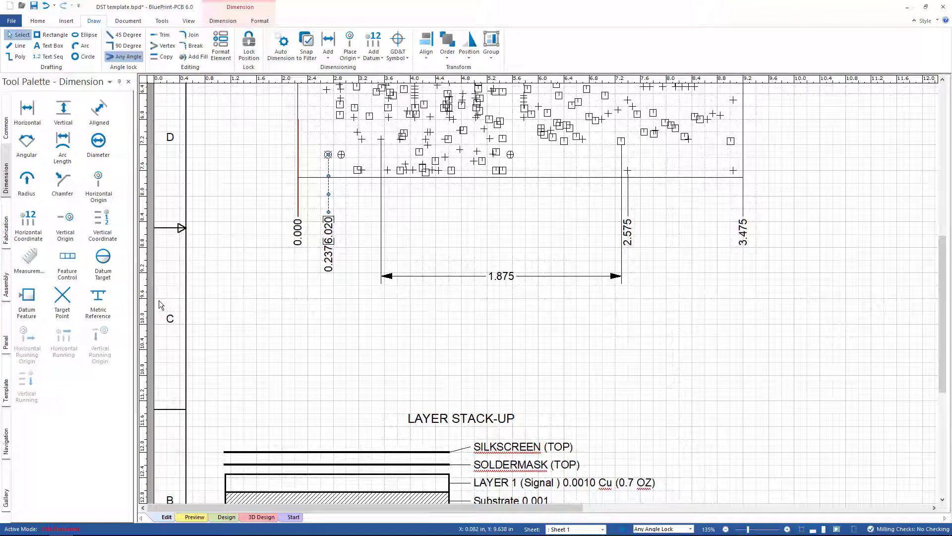
Place a feature control frame below the board and attach its leader to the right extension line of the 1.875 dimension
left_click(67, 257)
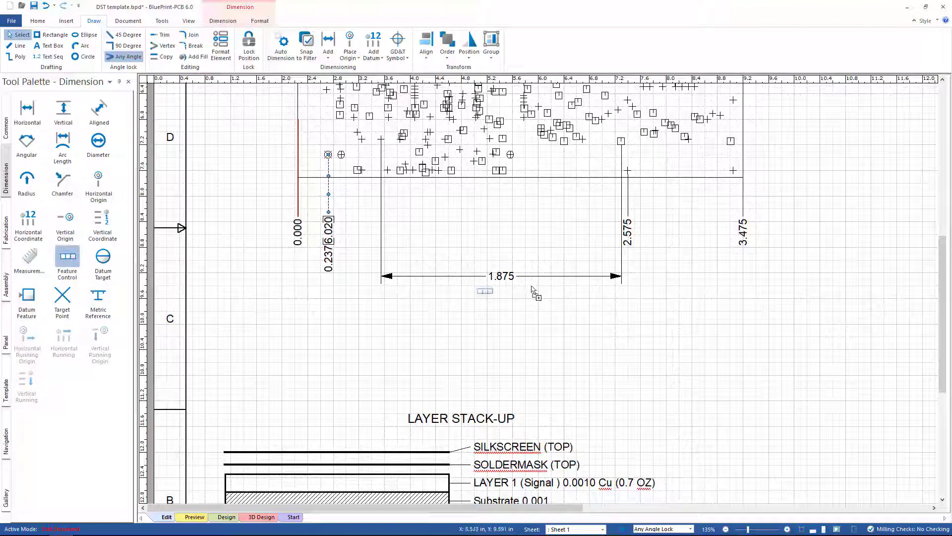
left_click(683, 326)
scroll(701, 348, "up", 3)
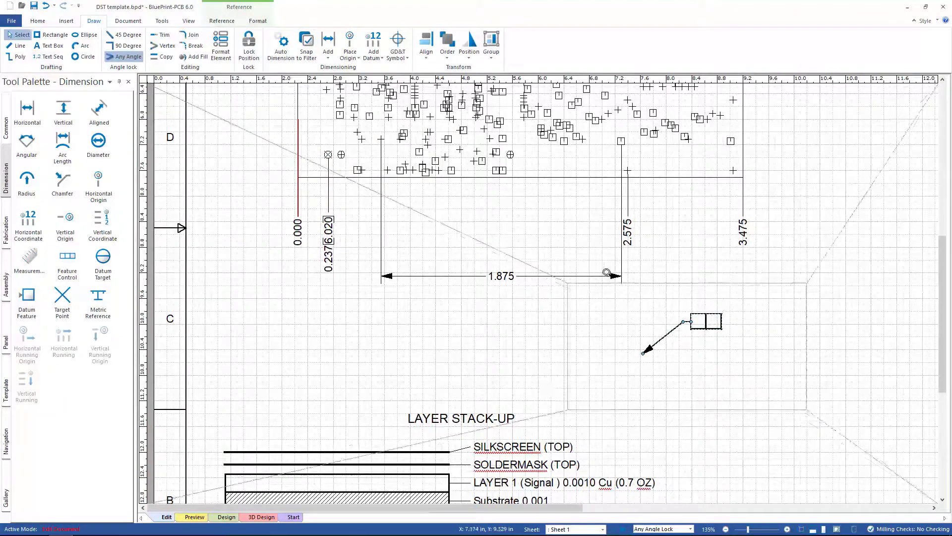
left_click_drag(421, 354, 361, 158)
Insert the angularity GD&T symbol into the first cell of the feature control frame
left_click(574, 265)
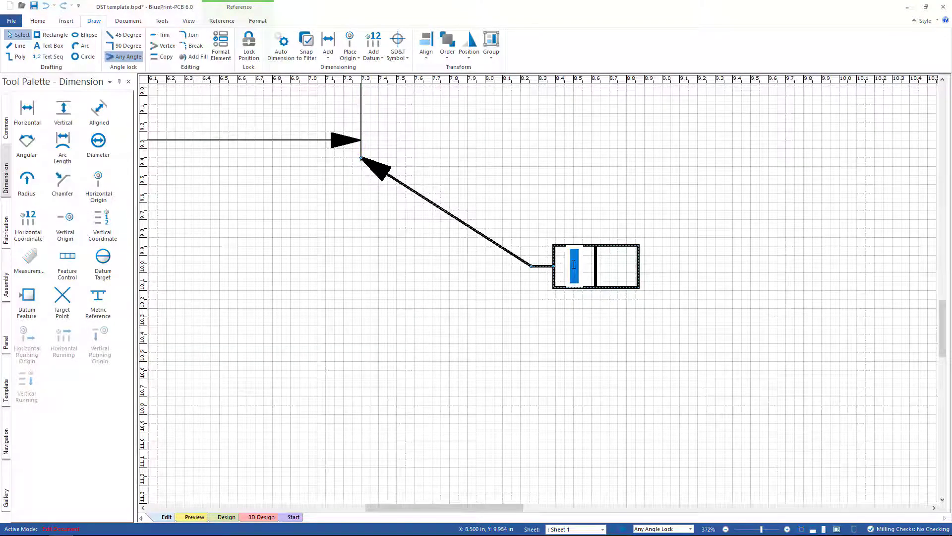
left_click(401, 50)
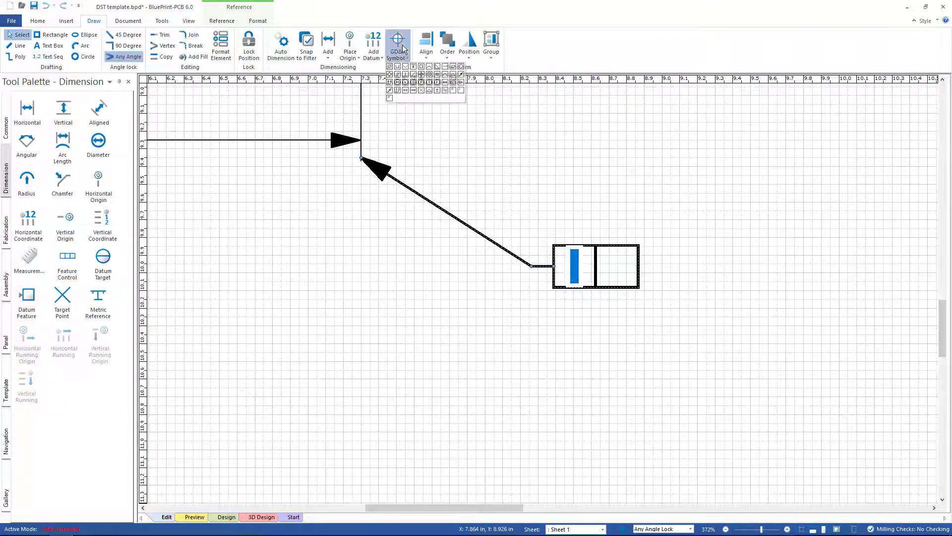
left_click(413, 74)
left_click(603, 177)
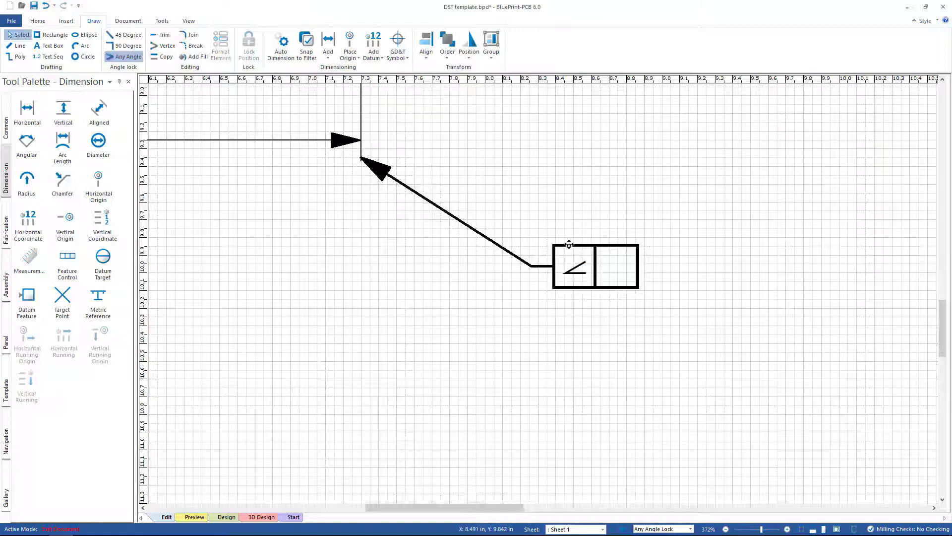
In Fabrication Manager's drill symbol formatting, set the drill pattern symbol size to 0.072 in and preview it on the board
scroll(570, 214, "down", 3)
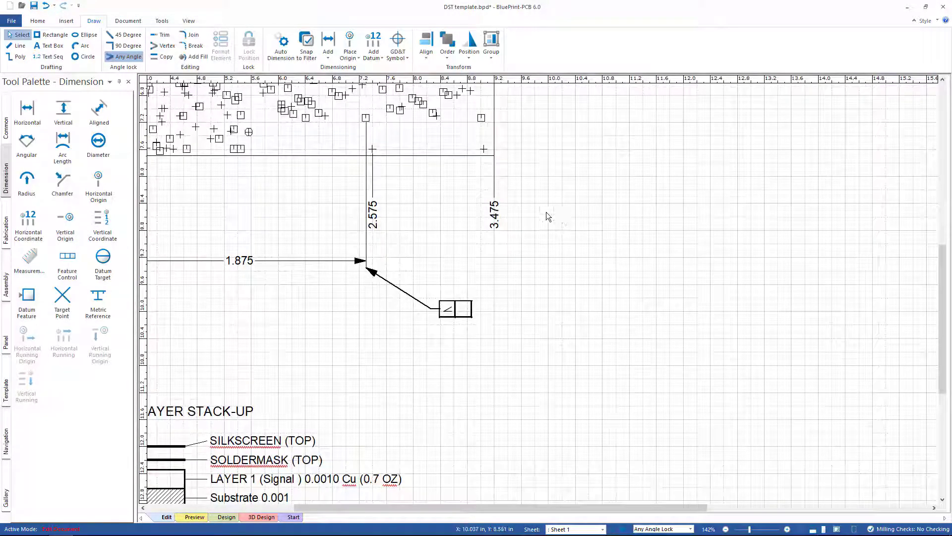
scroll(558, 239, "down", 3)
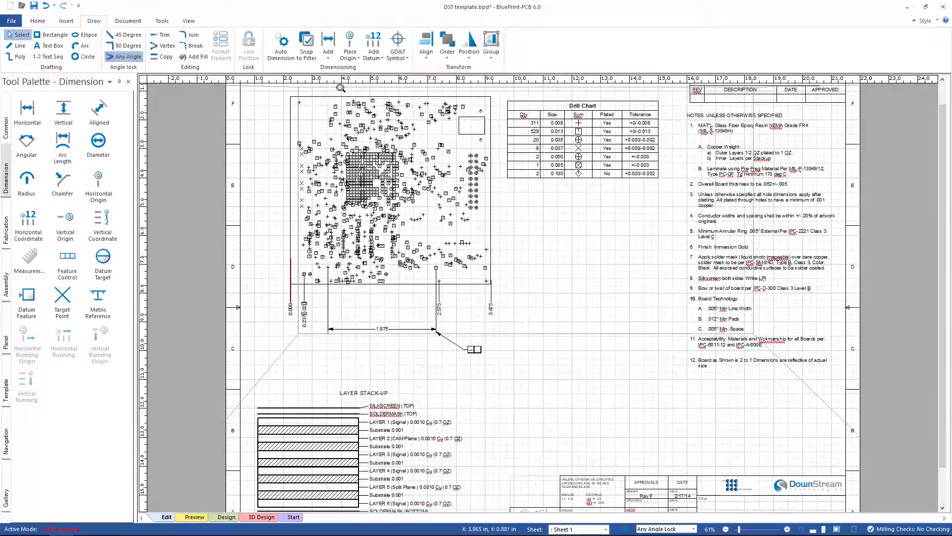
left_click_drag(341, 88, 702, 257)
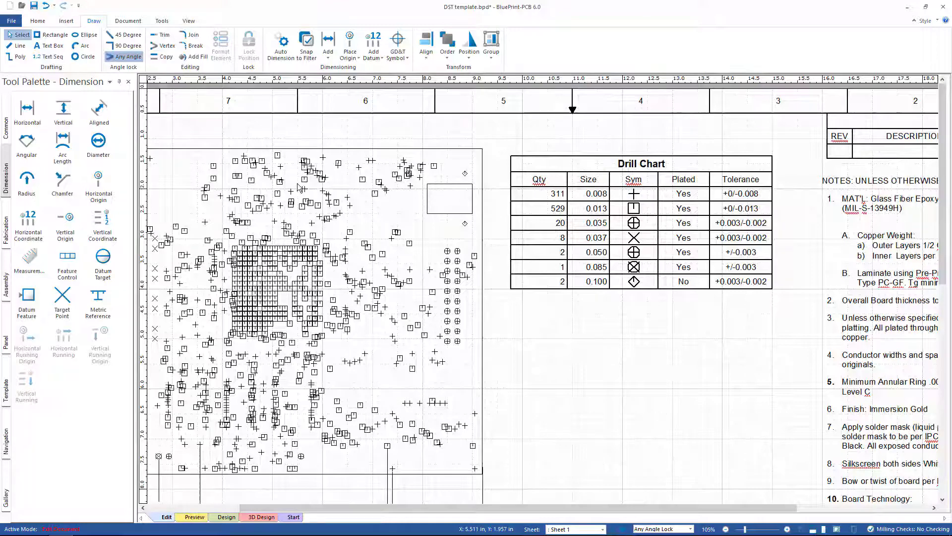
left_click(162, 22)
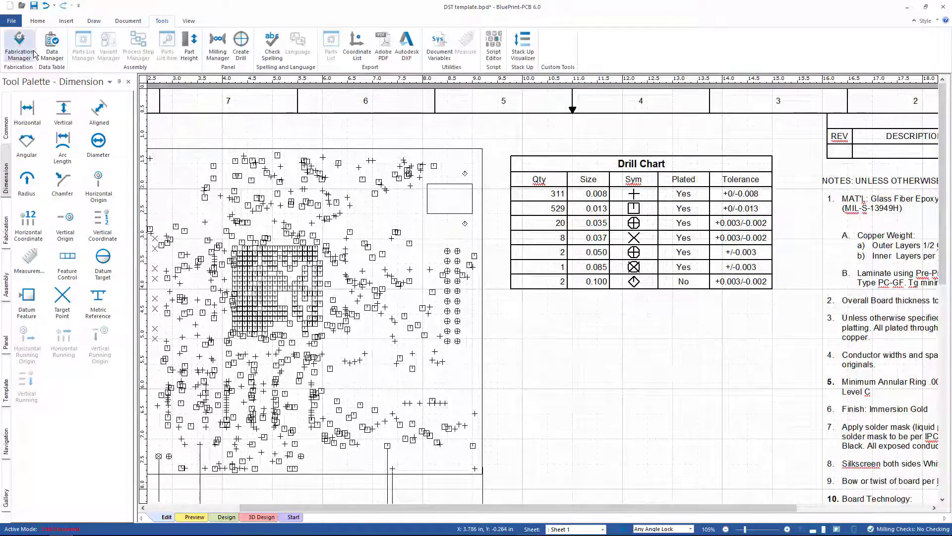
left_click(19, 44)
mouse_move(471, 156)
left_mouse_down()
mouse_move(572, 151)
mouse_move(651, 115)
left_mouse_up()
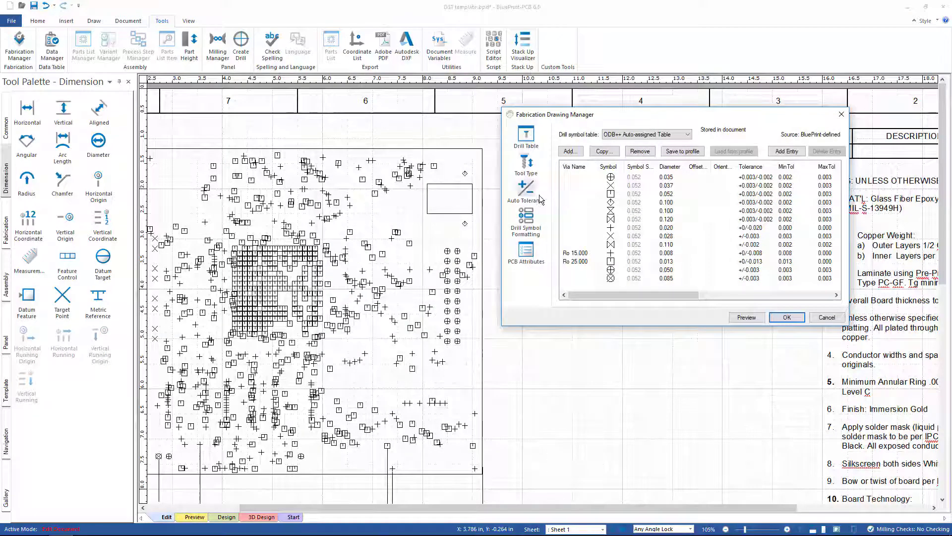
left_click(526, 221)
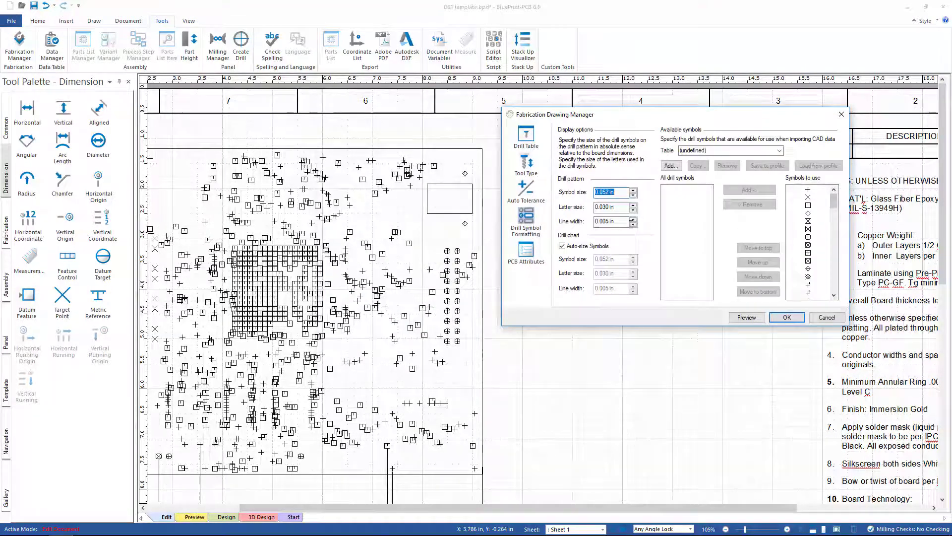
left_click(632, 189)
left_click(633, 189)
left_click(745, 318)
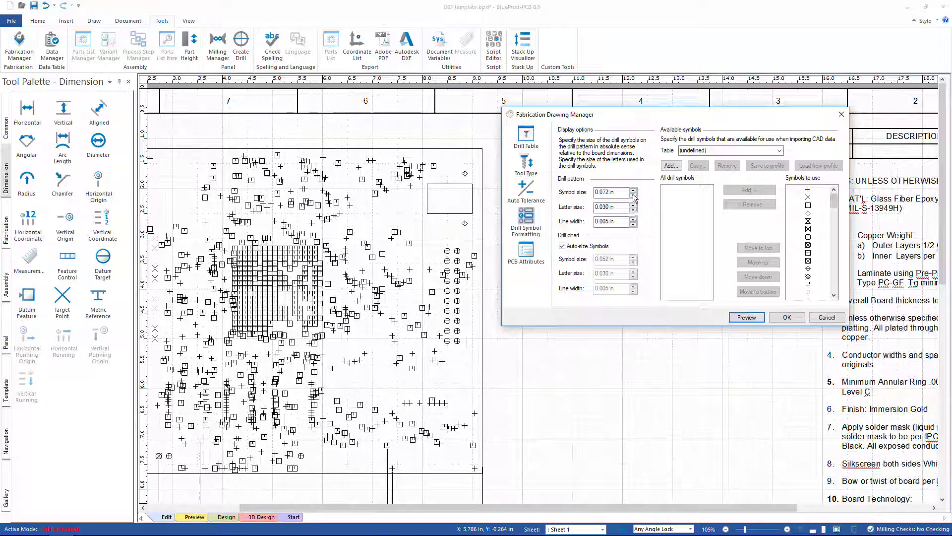
left_click(741, 318)
Review the drill table's symbol choices and the tool type definition, then apply the Fabrication Manager settings to the drawing
left_click(526, 137)
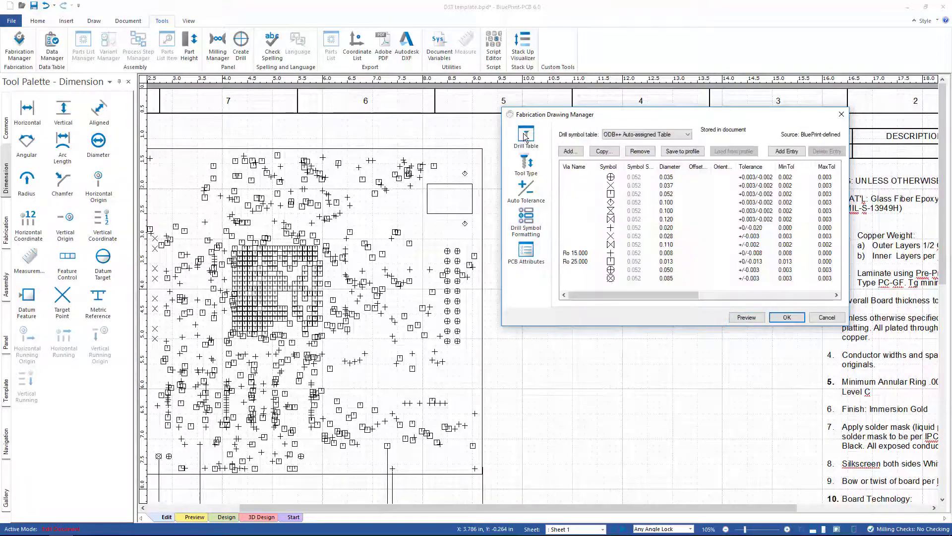
left_click(609, 177)
left_click(620, 178)
mouse_move(624, 208)
left_mouse_down()
mouse_move(617, 376)
mouse_move(622, 216)
left_mouse_up()
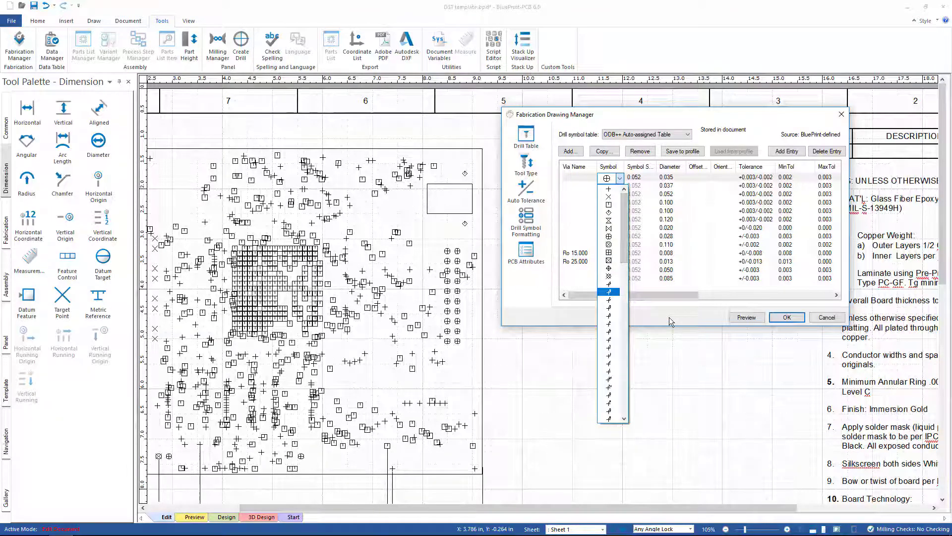
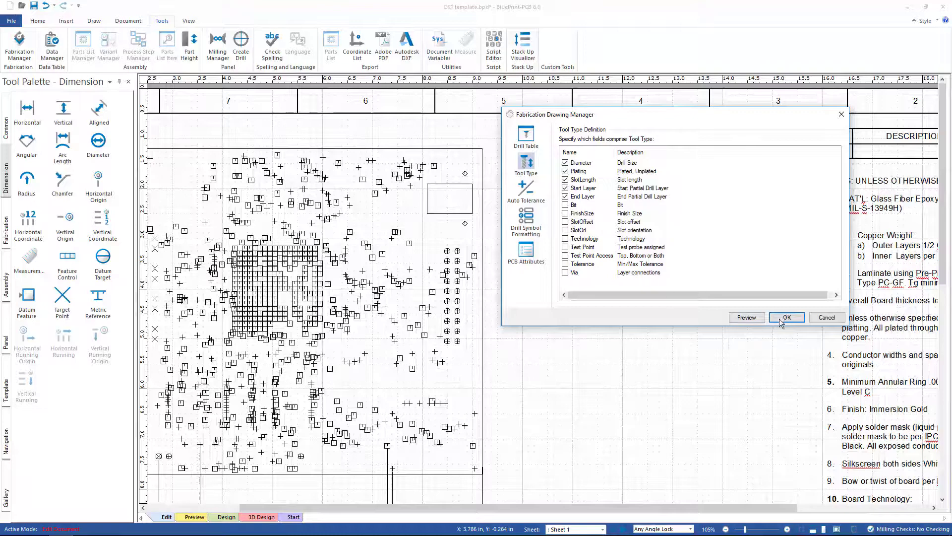
left_click(787, 317)
left_click(707, 245)
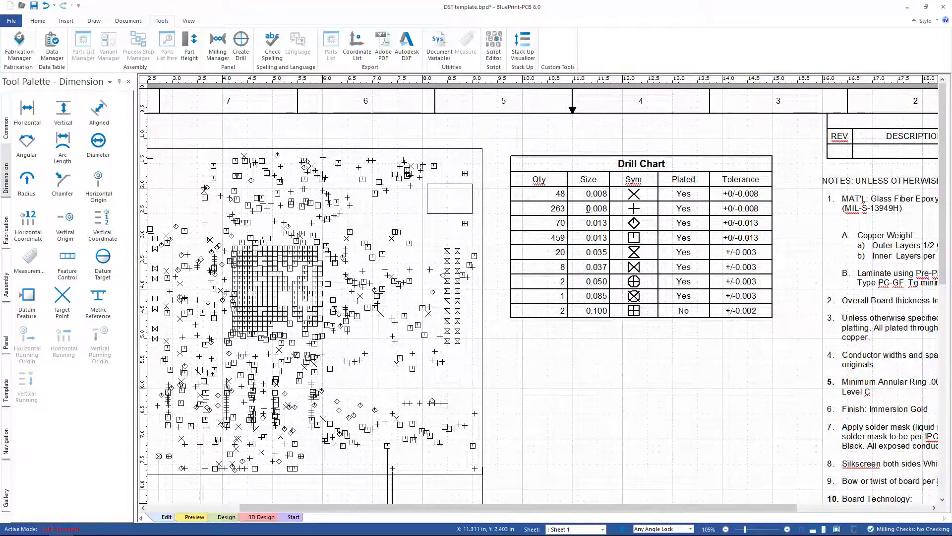
Limit the drill chart's data source to the 0.008 in plated drills of Layers 1 - 3
left_click(593, 154)
right_click(592, 153)
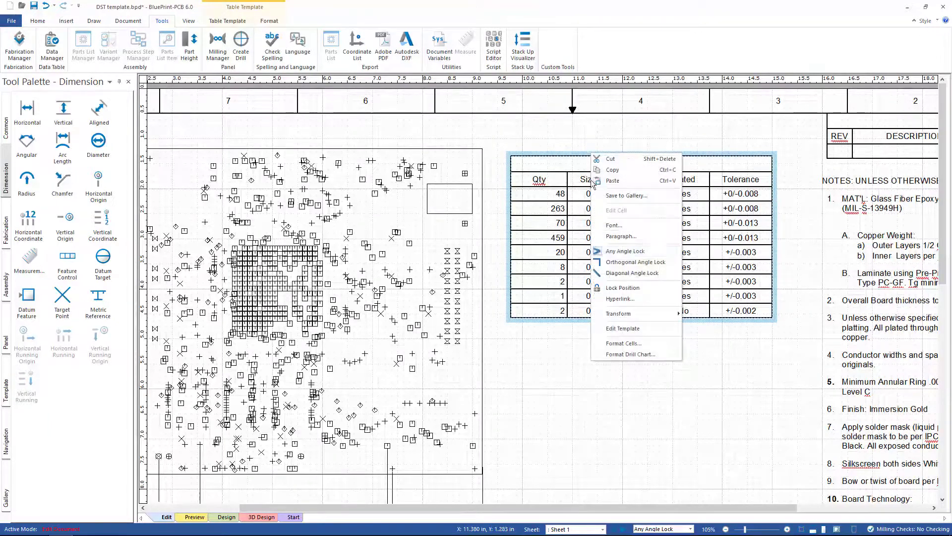
left_click(630, 354)
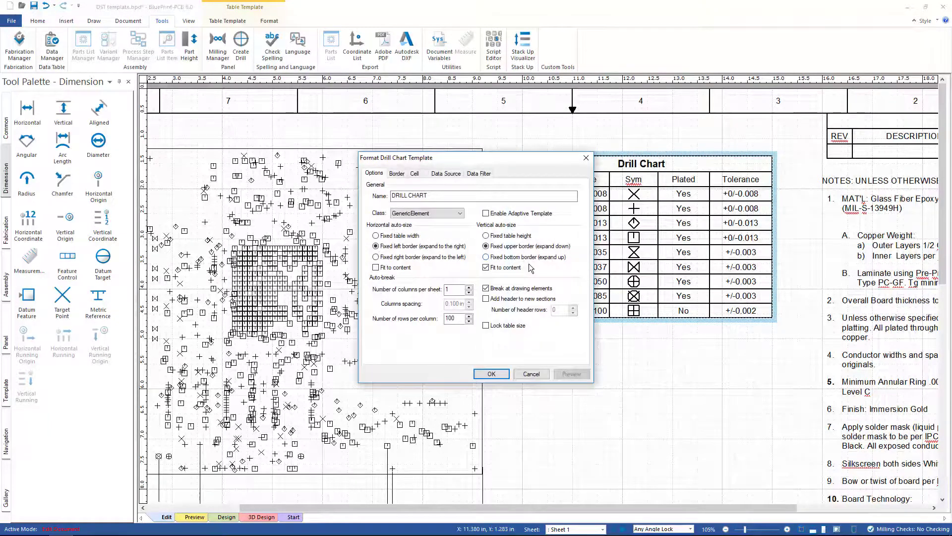
left_click(450, 174)
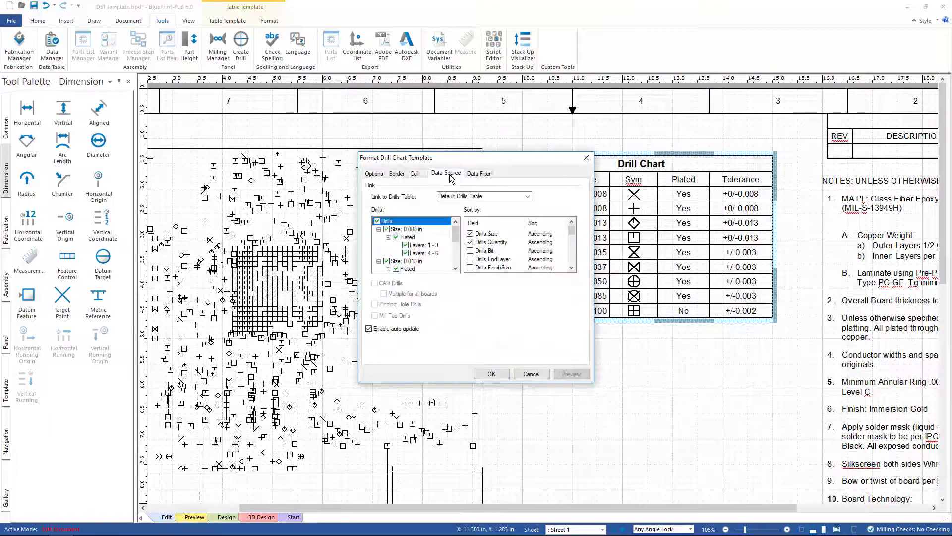
left_click(377, 222)
left_click(387, 229)
left_click(406, 253)
left_click(491, 373)
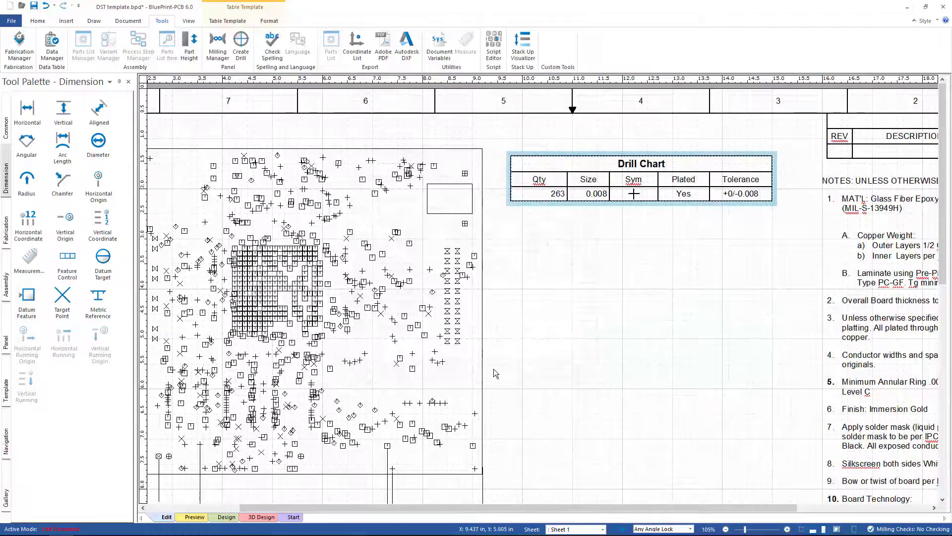
Customize the PCB view's CAD data so that only the Layer 4-6 drills are shown on the board
left_click(396, 146)
right_click(397, 146)
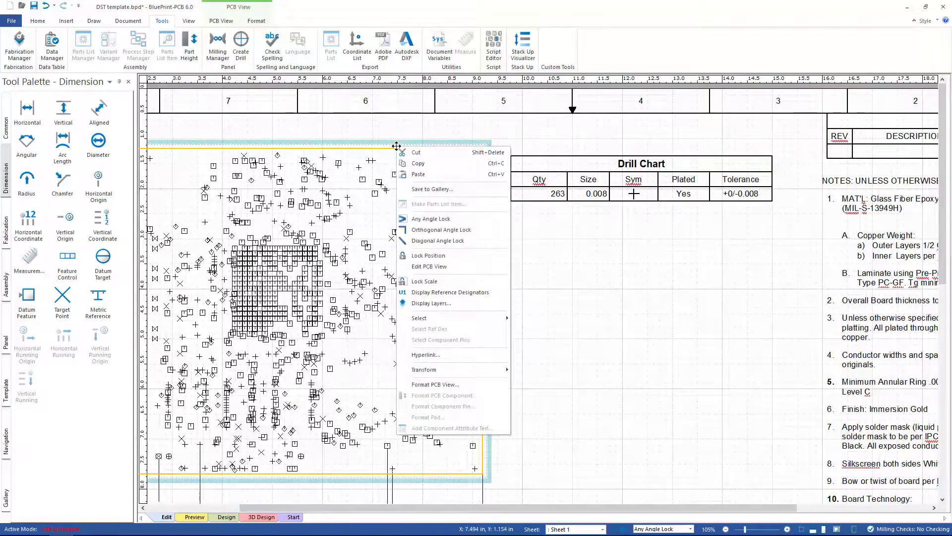
left_click(447, 384)
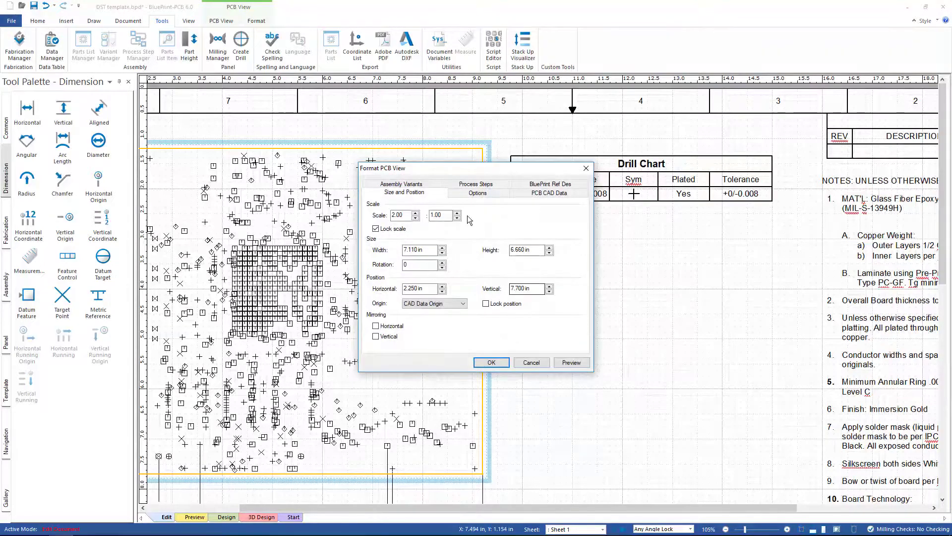
left_click(540, 193)
left_click(442, 339)
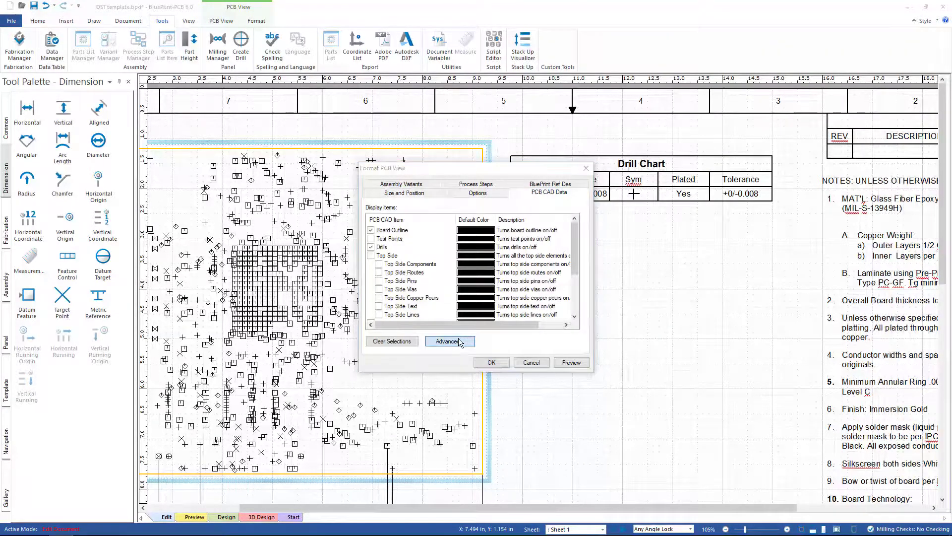
left_click(406, 155)
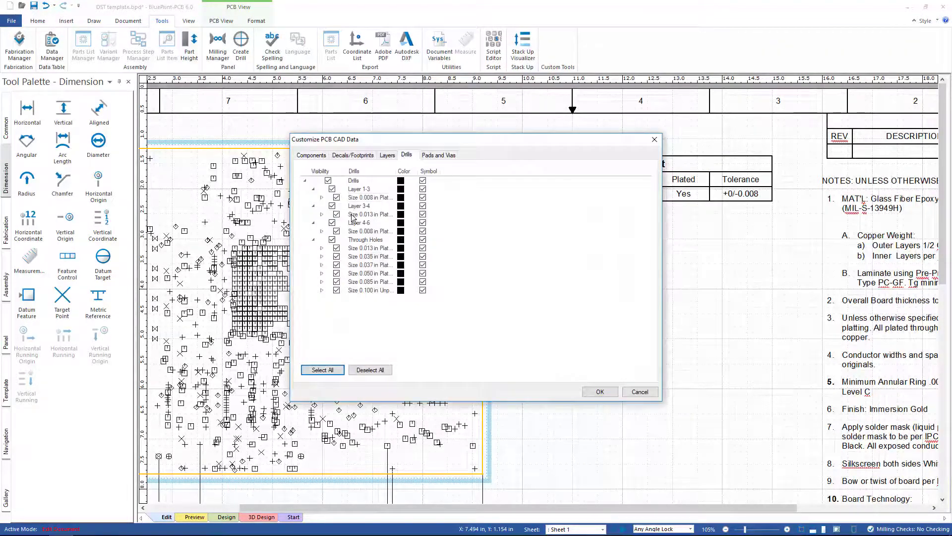
left_click(328, 180)
left_click(332, 223)
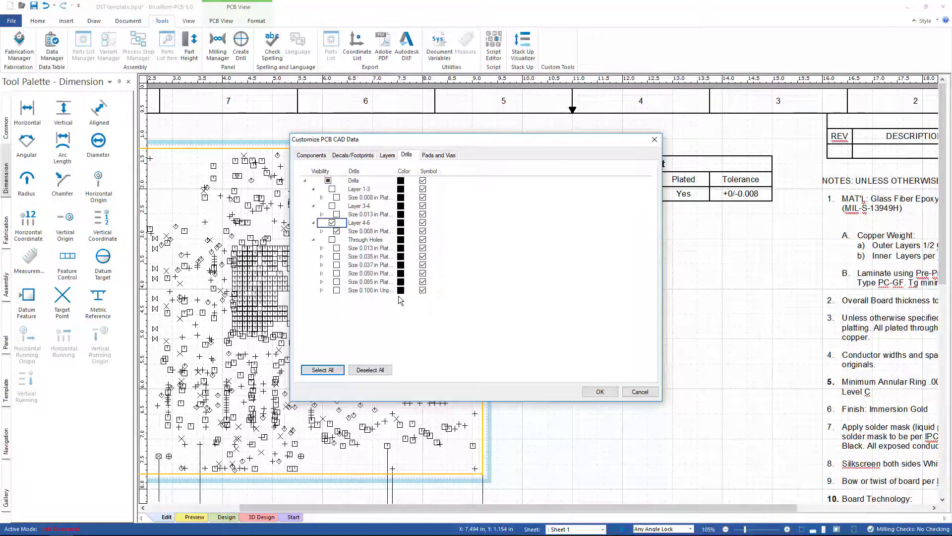
left_click(600, 391)
left_click(499, 362)
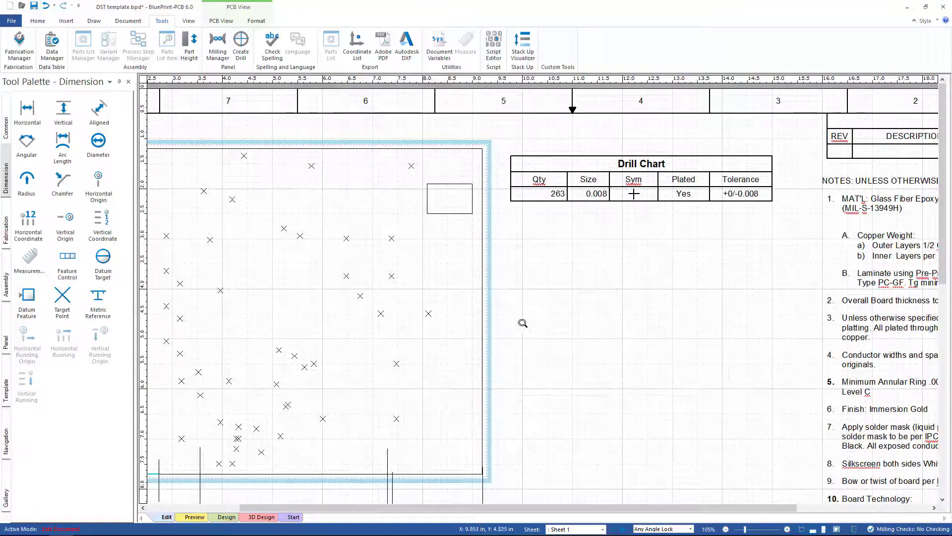
Open the Stack Up Visualizer for the layer stack-up detail and show layer labels in its stackup graphics
scroll(534, 326, "down", 2)
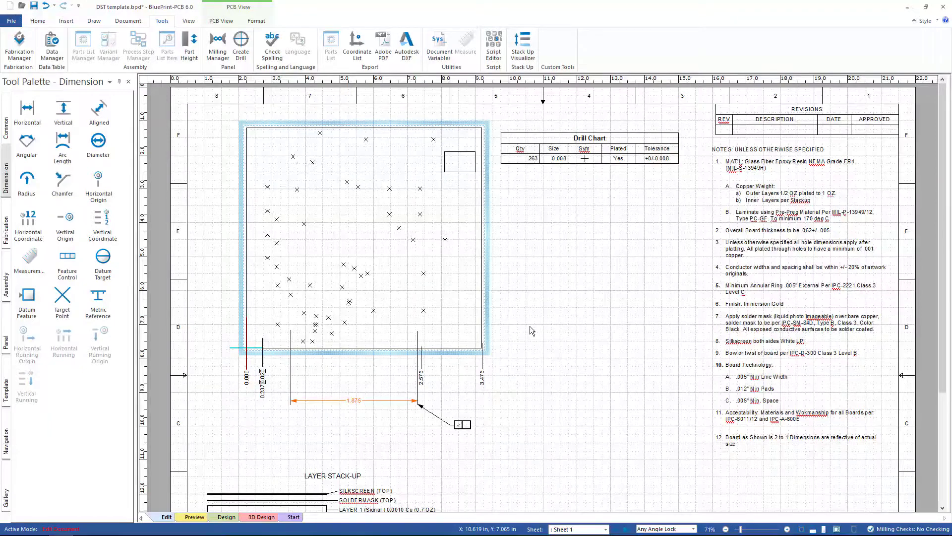
scroll(529, 326, "down", 3)
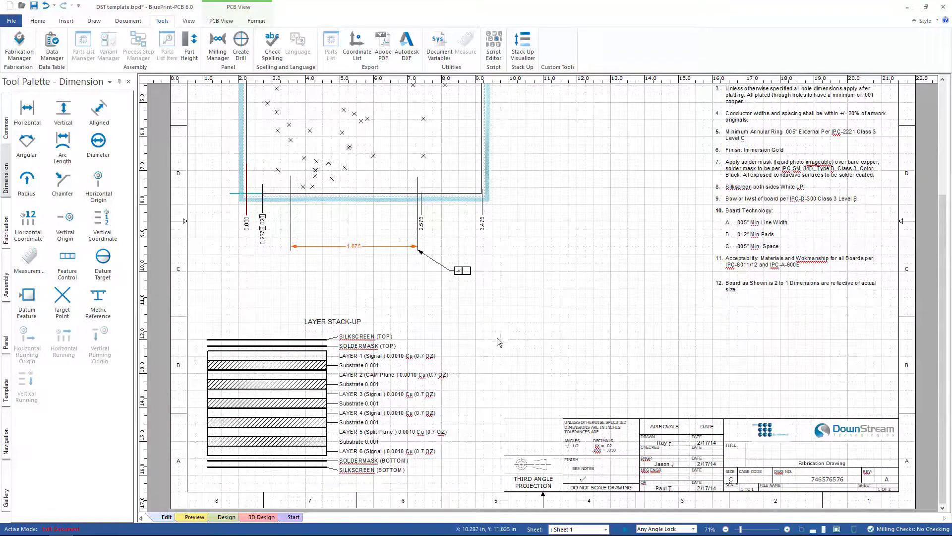
left_click(286, 334)
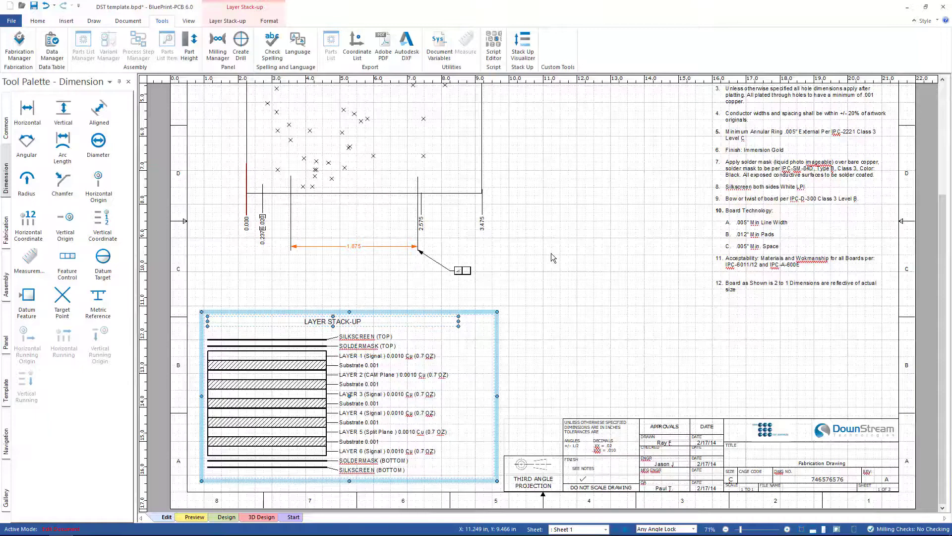
left_click(523, 44)
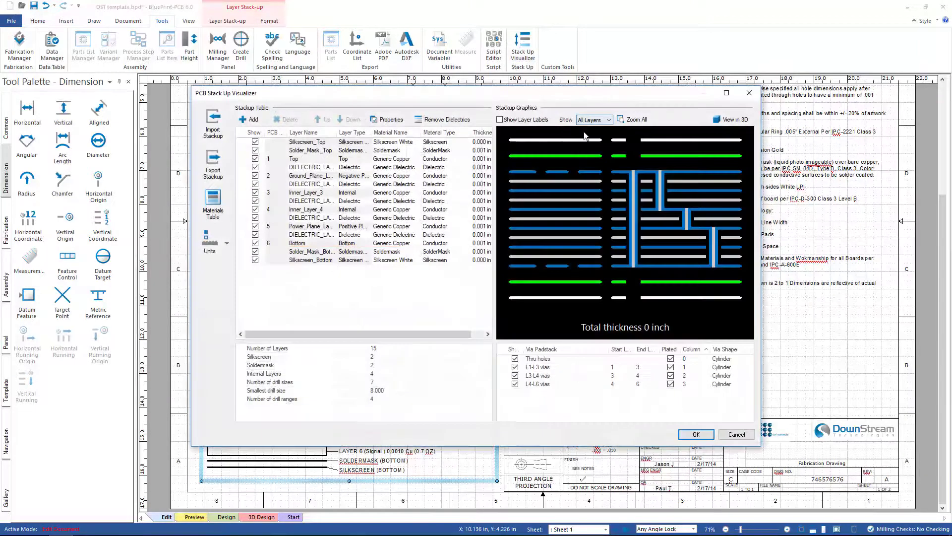
left_click_drag(472, 90, 626, 41)
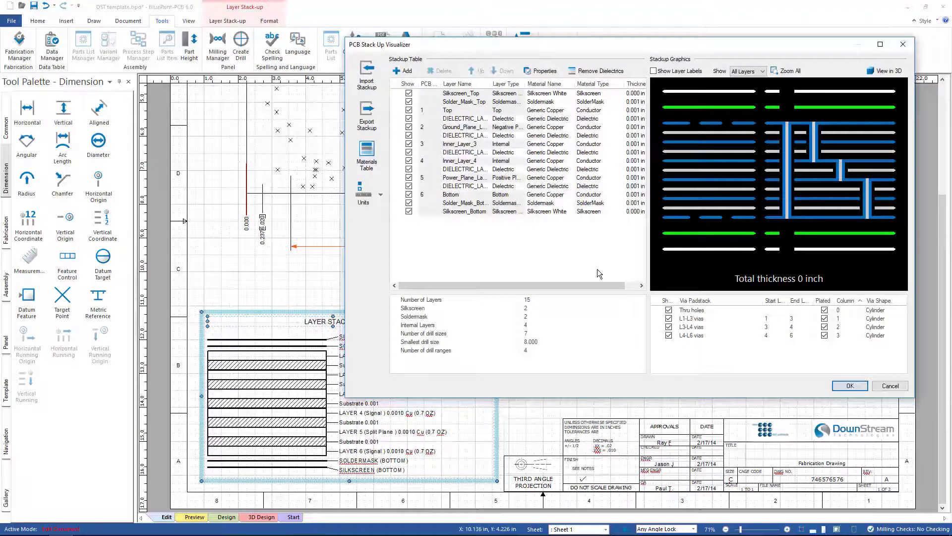
left_click(653, 71)
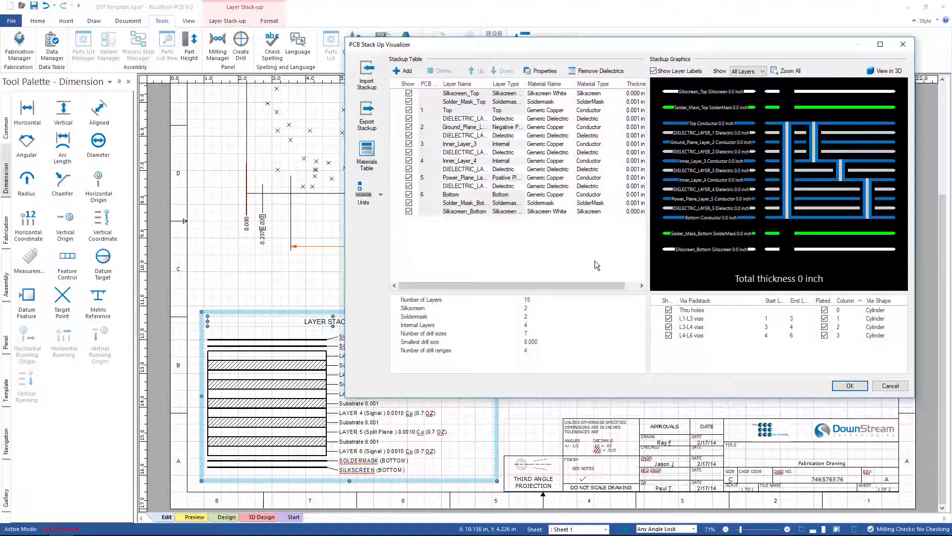
Set the thickness of the outer dielectric layers, DIELECTRIC_LAYER_1 and DIELECTRIC_LAYER_5, to 0.012 in
left_click(392, 120)
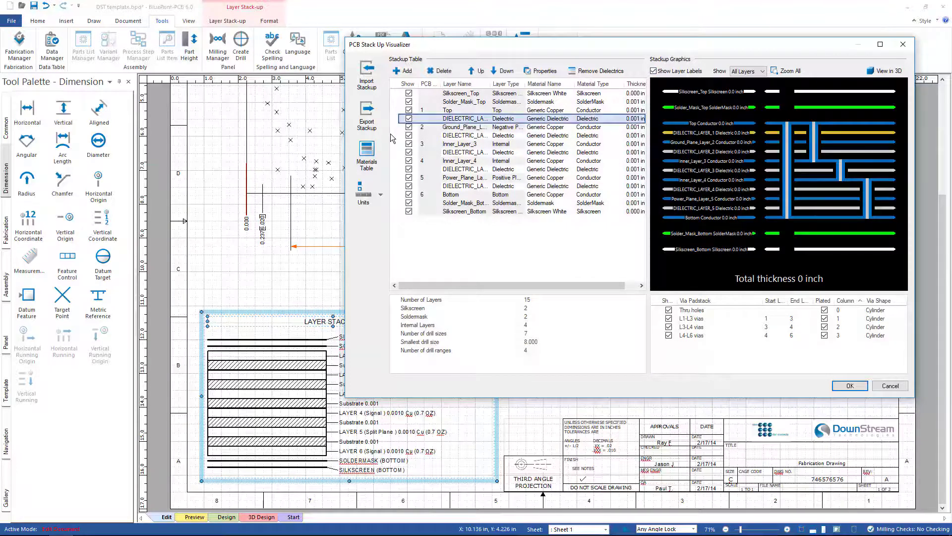
left_click(395, 188, "ctrl")
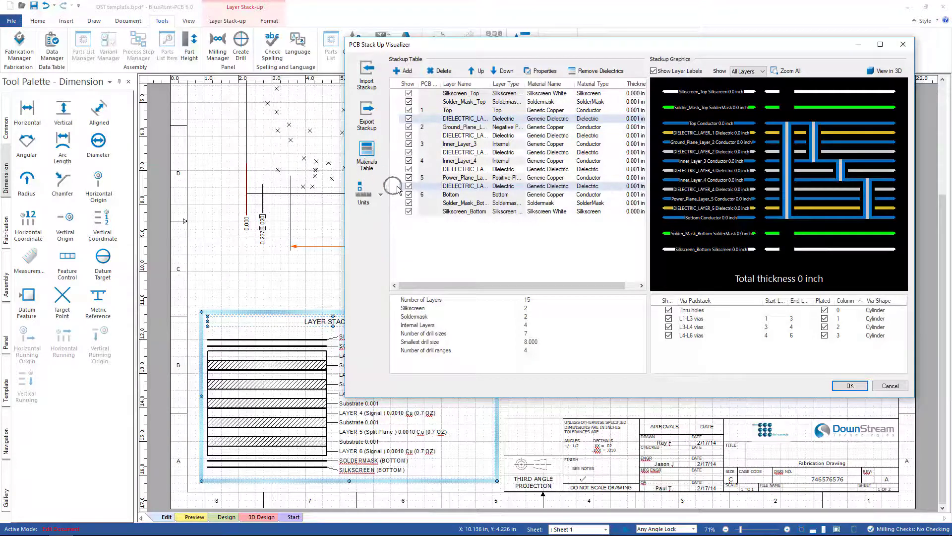
left_click(633, 187)
type("0.012")
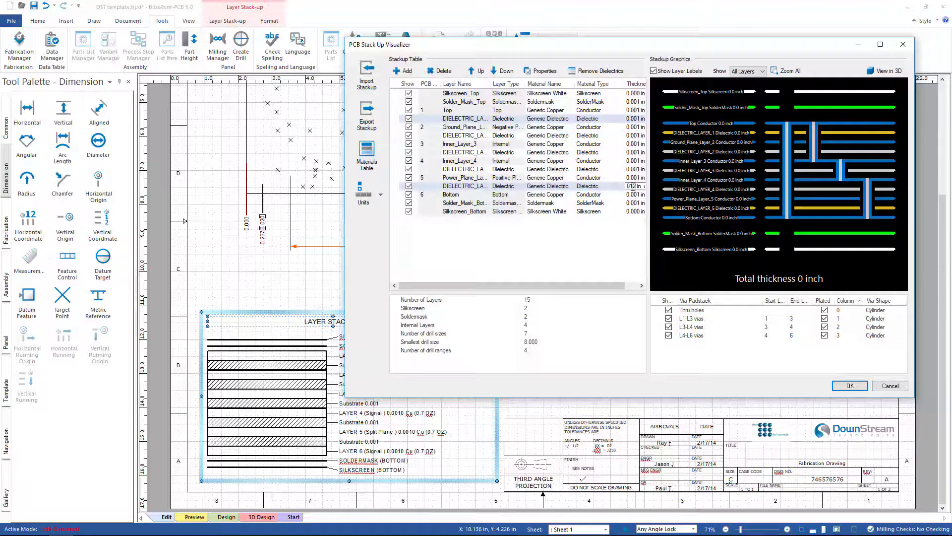
key("Return")
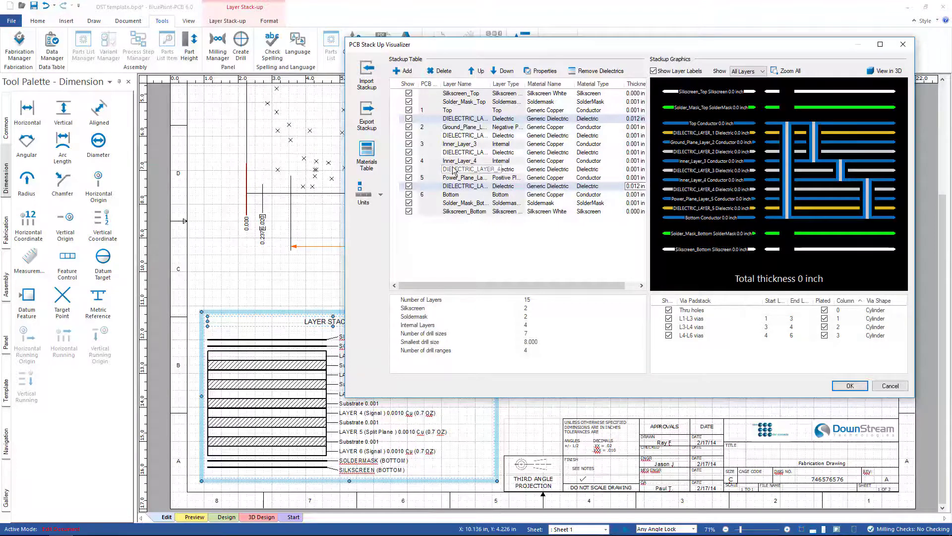
Set the thickness of the three inner dielectric layers, DIELECTRIC_LAYER_2 through DIELECTRIC_LAYER_4, to 0.010 in
left_click(399, 135)
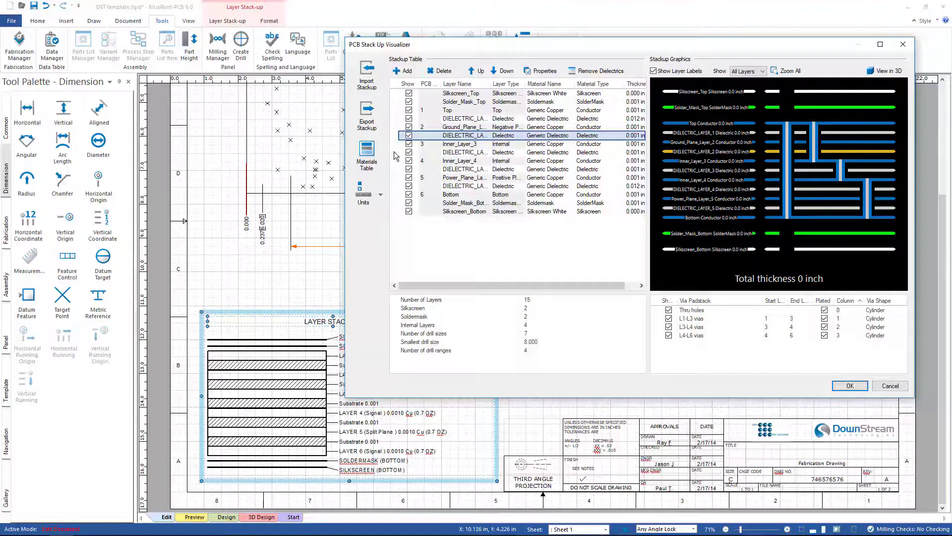
left_click(397, 153, "ctrl")
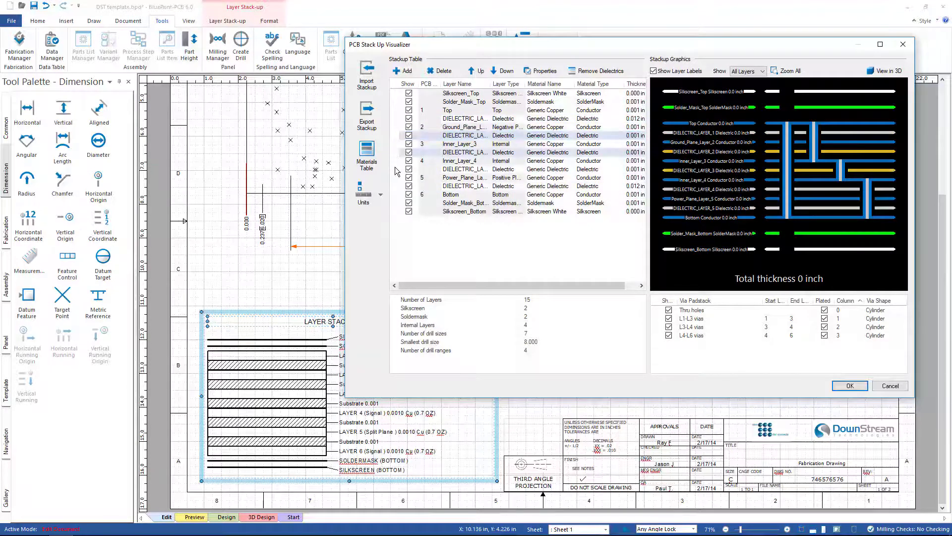
left_click(397, 170, "ctrl")
left_click(634, 170)
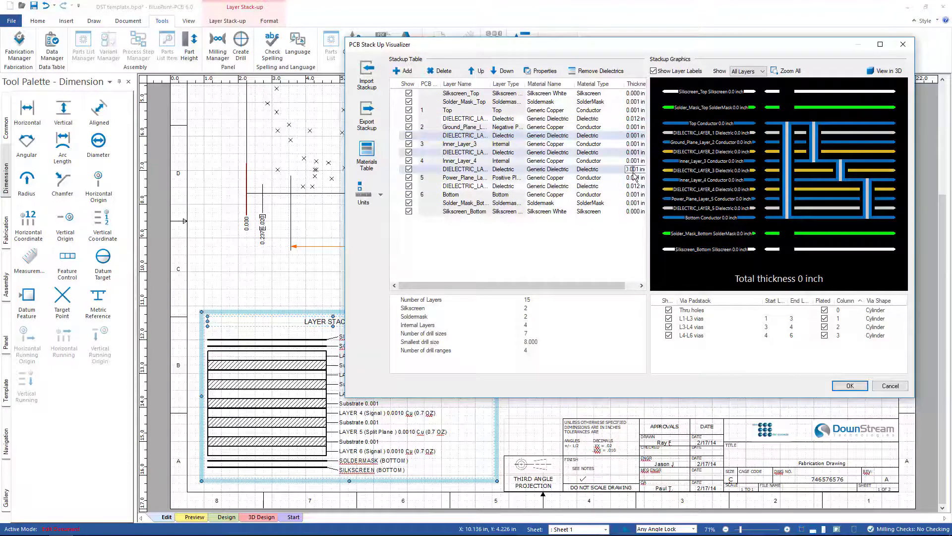
type("01")
key("Return")
left_click(537, 208)
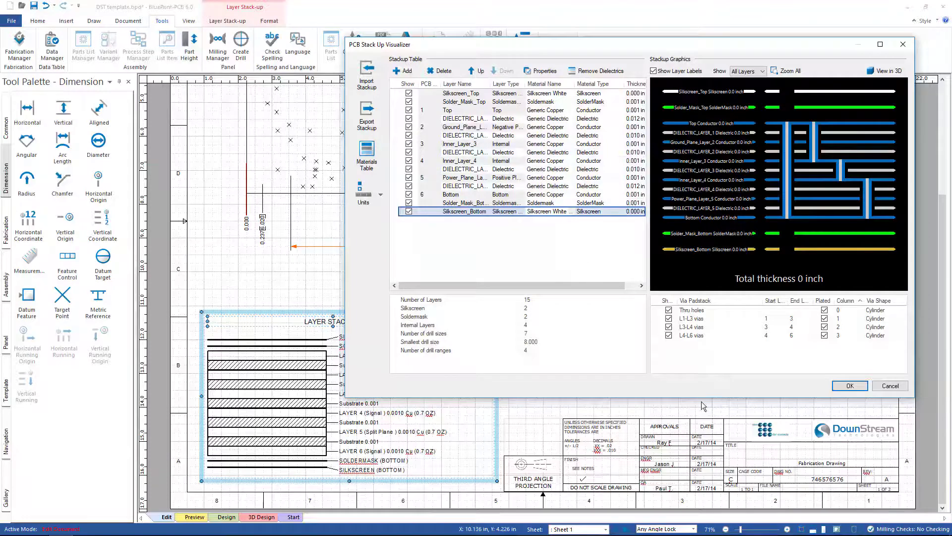
Accept the stackup changes and update the layer table so the stack-up detail uses the new dielectric data
left_click(839, 387)
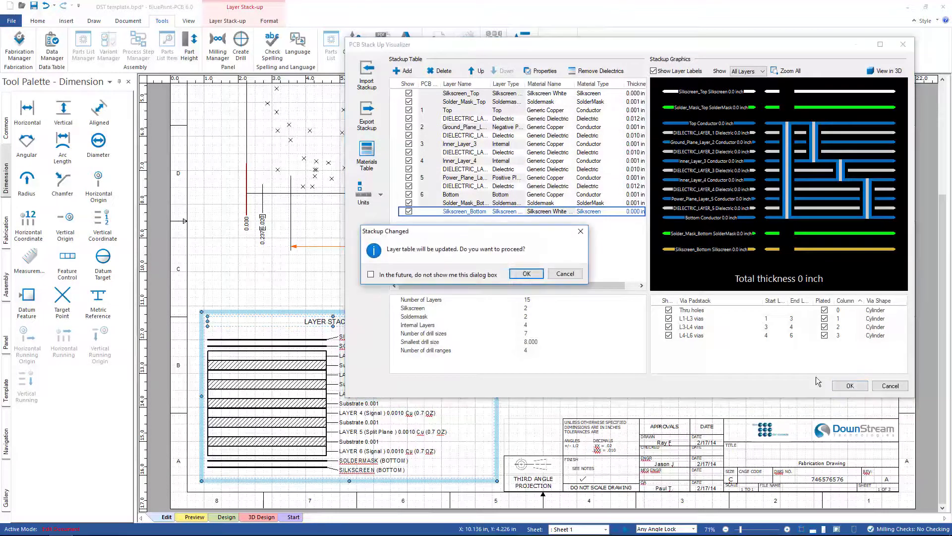
left_click(516, 274)
left_click(615, 268)
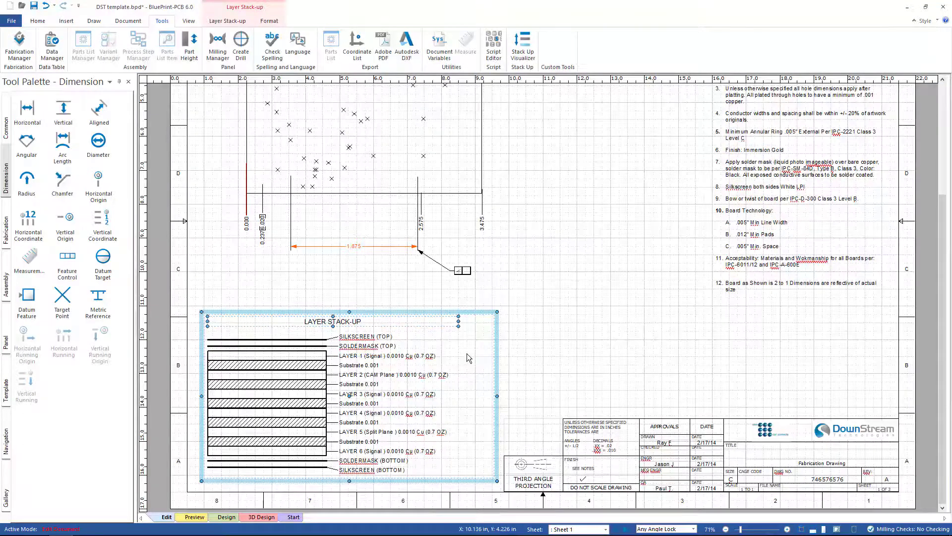
left_click(513, 367)
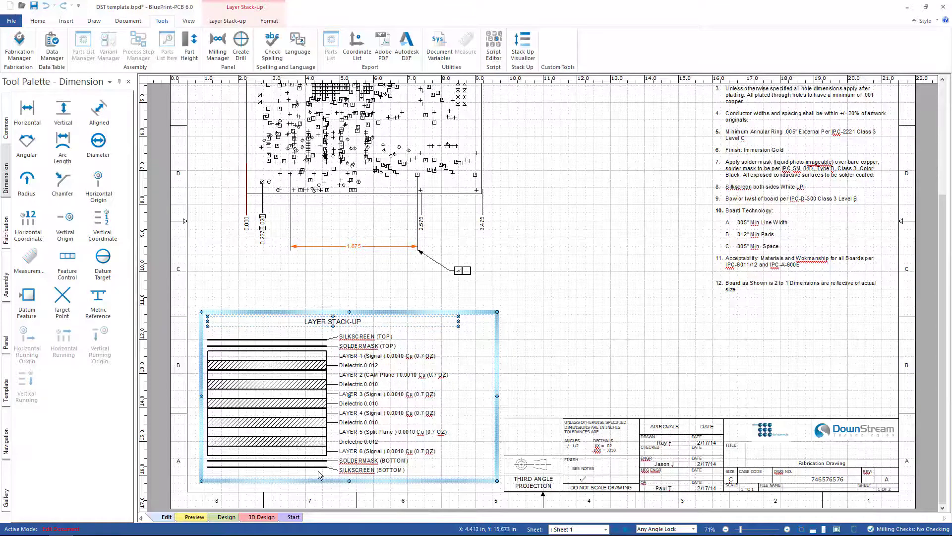
Reopen the Stack Up Visualizer and examine the stackup in 3D, spreading the layers apart and tilting the model
left_click(522, 45)
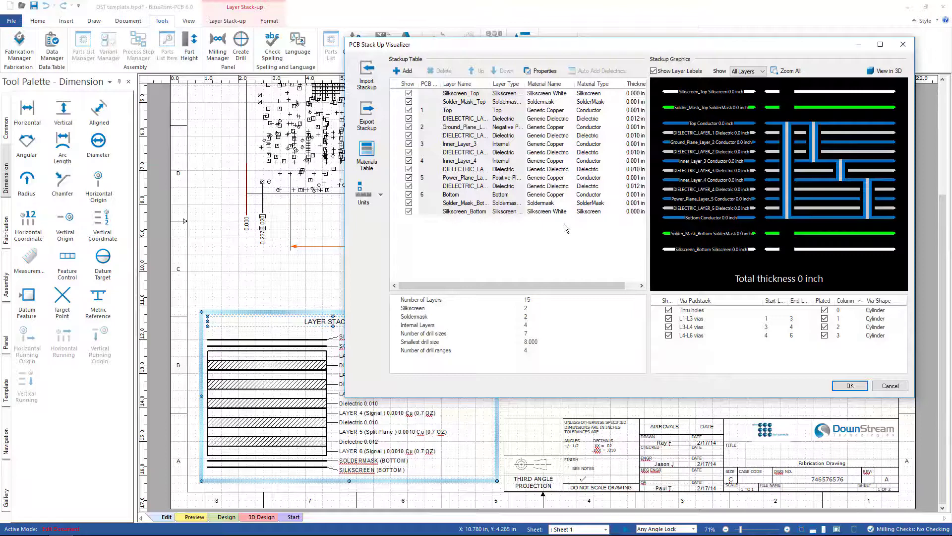
left_click(884, 71)
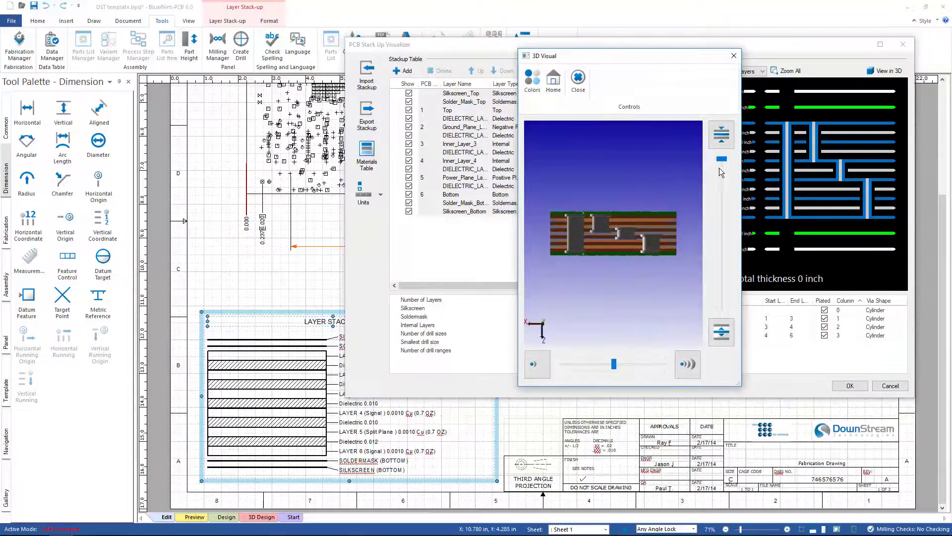
left_click_drag(721, 160, 722, 173)
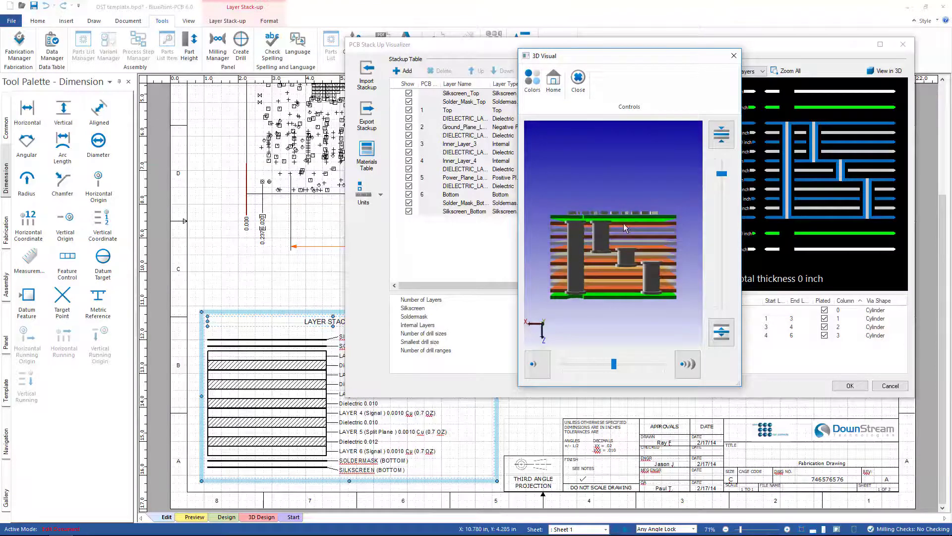
left_click_drag(623, 223, 621, 266)
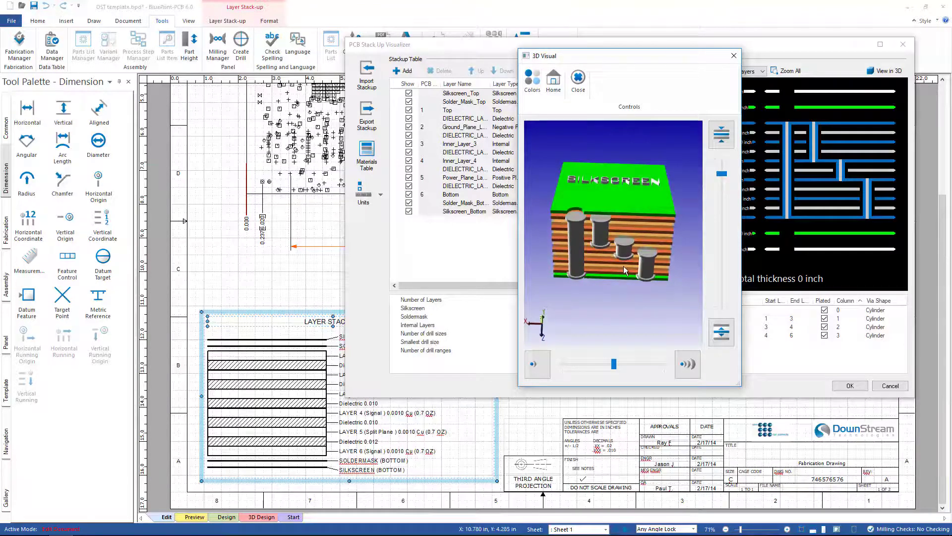
Close the 3D view, update the materials table with Generic Dielectric from the stackup, and apply the table's material values back to the layers
left_click(579, 81)
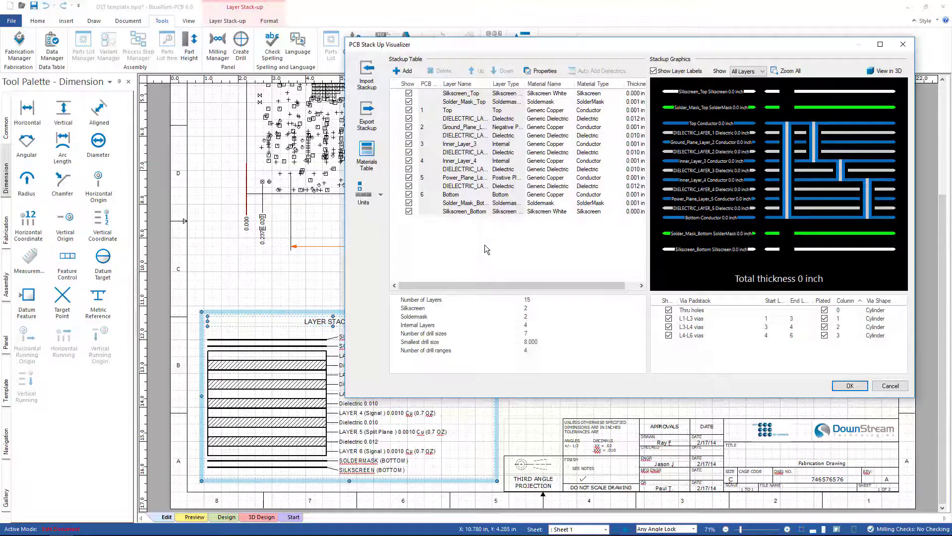
left_click(367, 154)
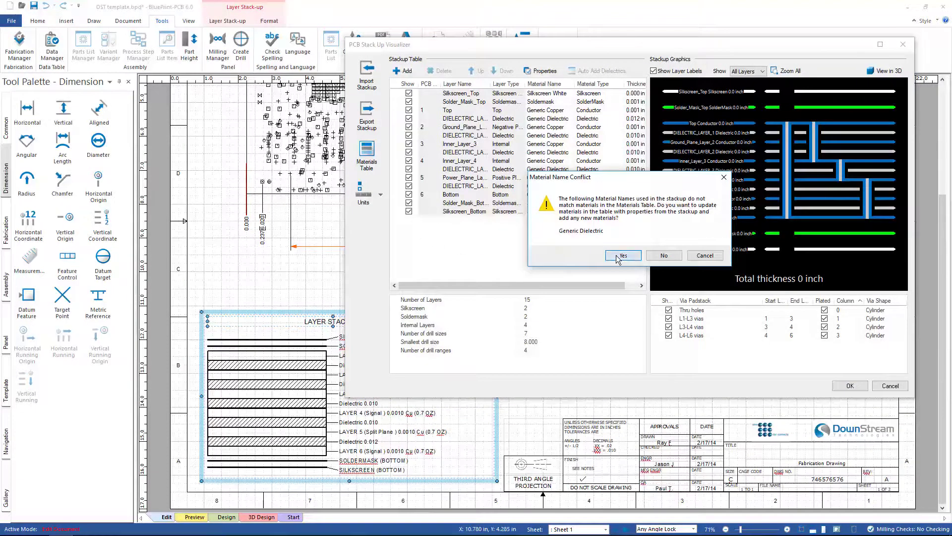
left_click(618, 257)
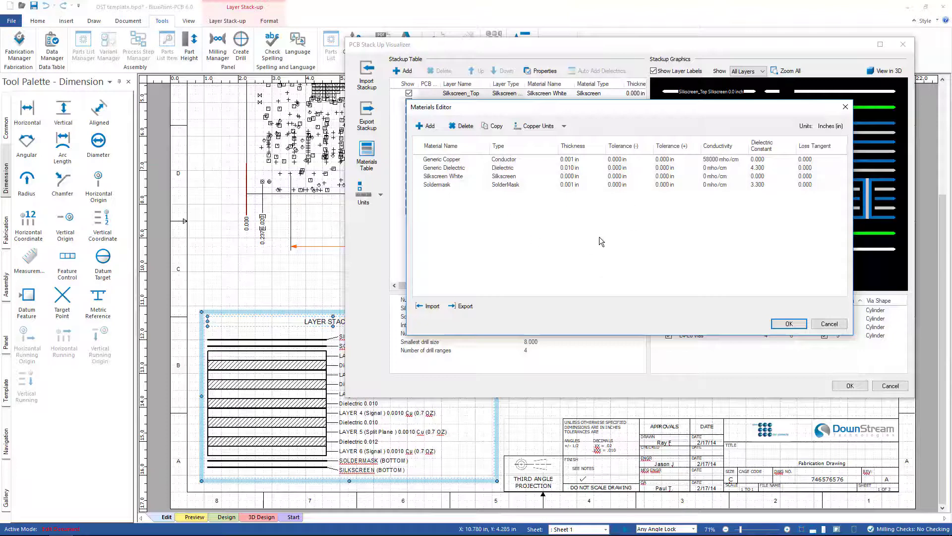
left_click(789, 323)
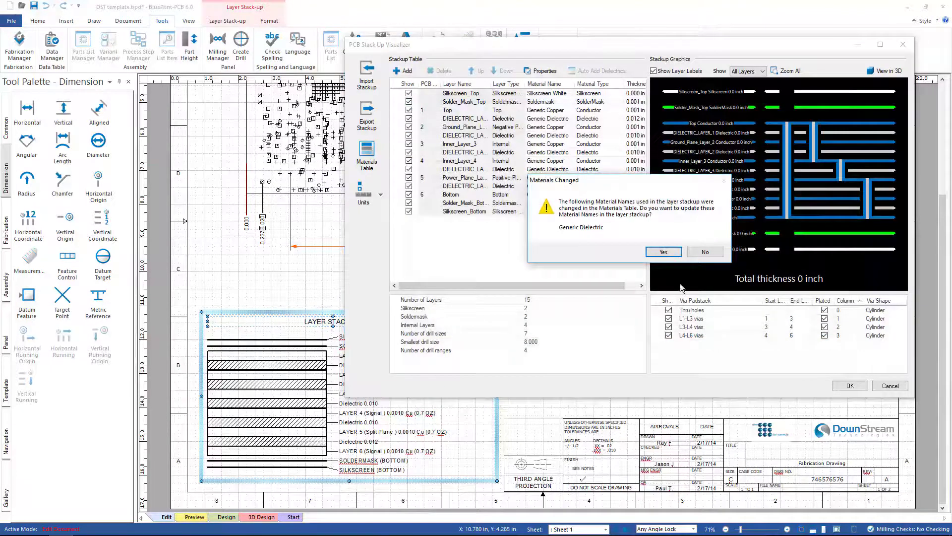
left_click(663, 251)
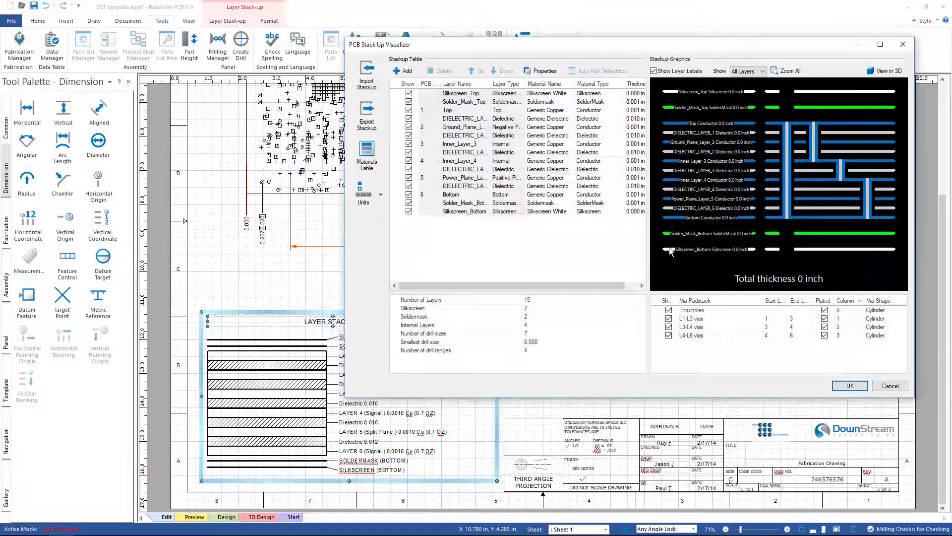
Accept the stackup data and update all selected template-based drawing elements
left_click(849, 386)
left_click(532, 270)
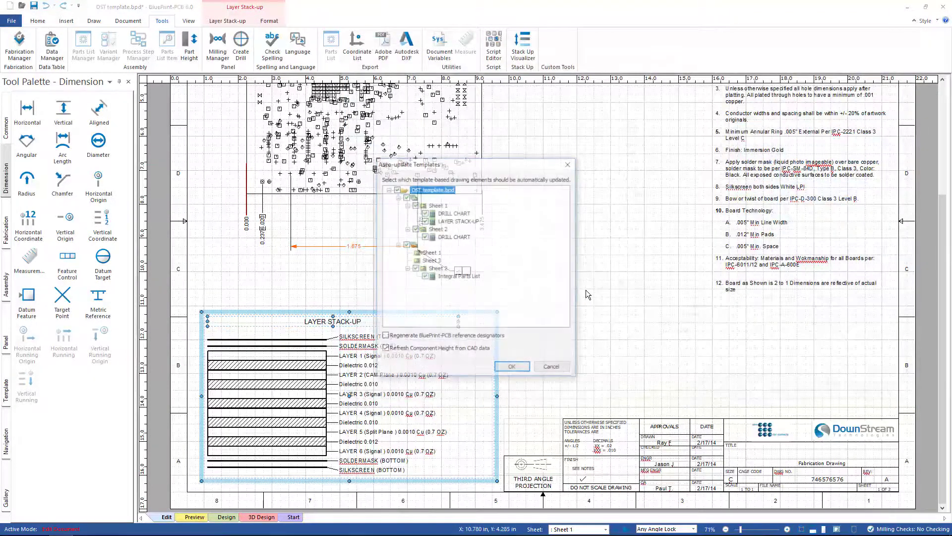
left_click(512, 367)
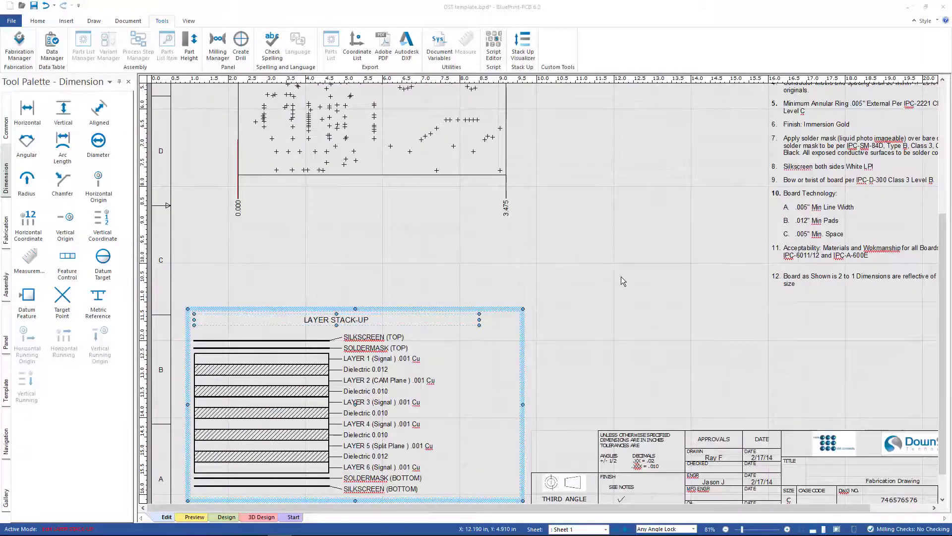
Open the template of the LAYER STACK-UP detail for editing
scroll(621, 281, "down", 1)
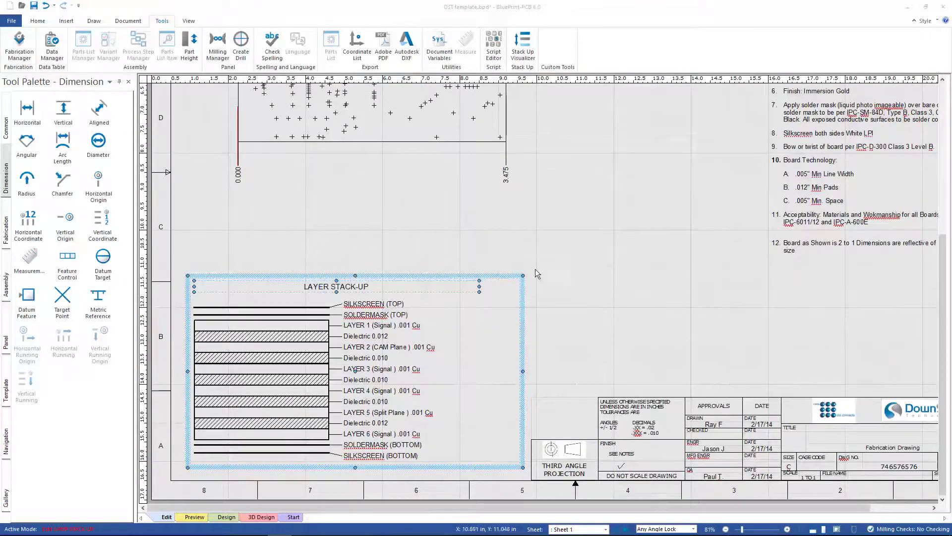
left_click(395, 277)
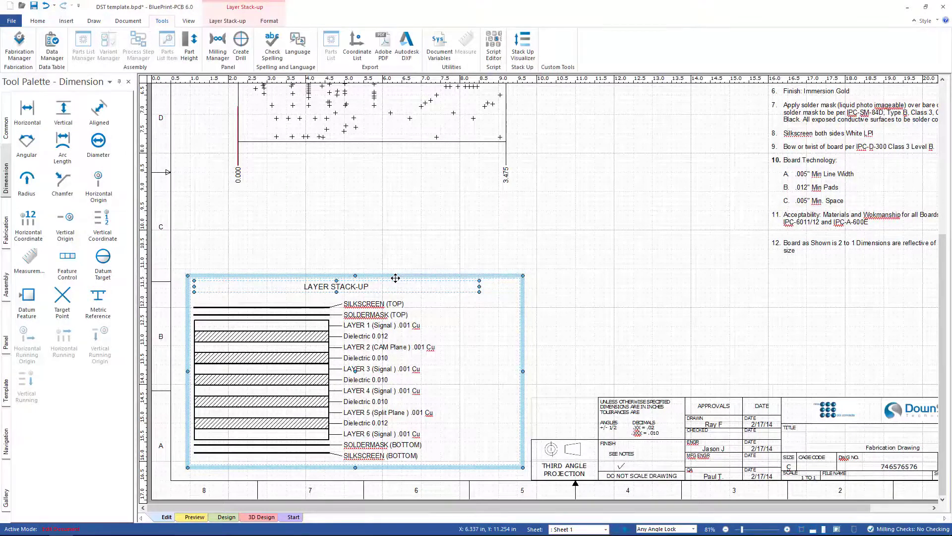
right_click(395, 278)
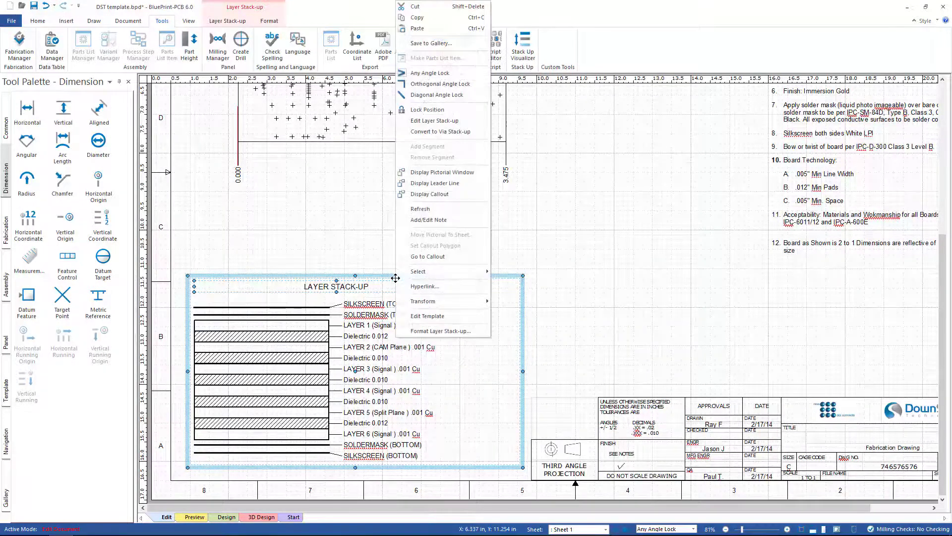
left_click(410, 316)
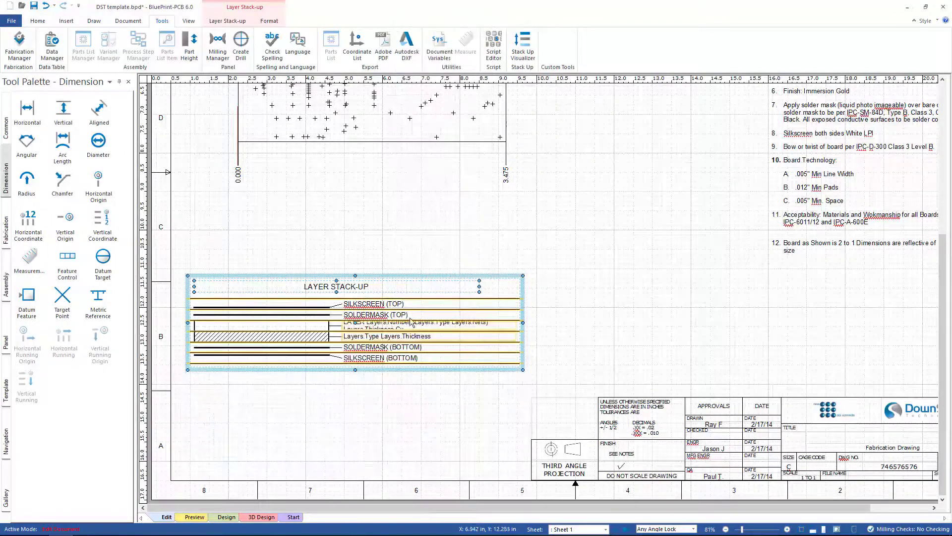
Review the data fields combined in the copper layer's text box template, and execute the stack-up template again
left_click(375, 323)
right_click(375, 323)
left_click(394, 121)
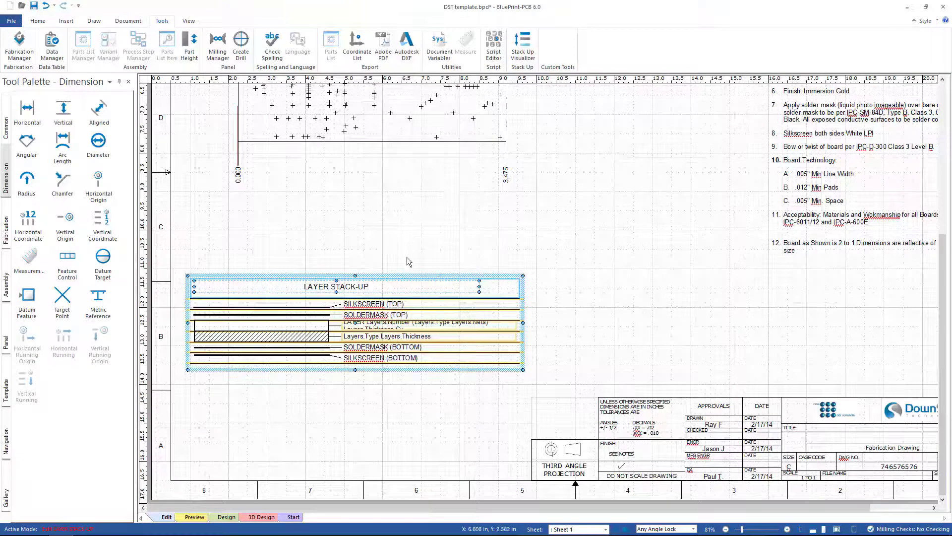
left_click(383, 326)
right_click(384, 327)
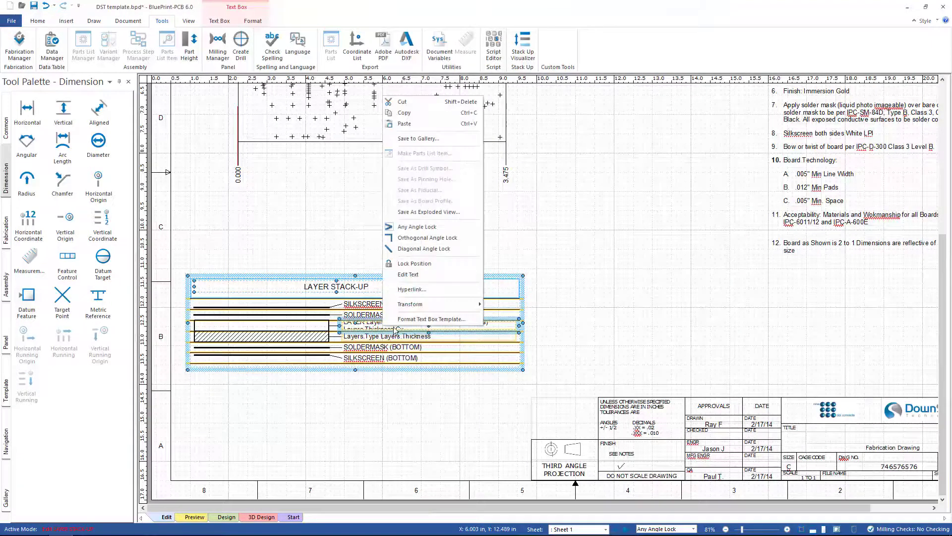
left_click(421, 322)
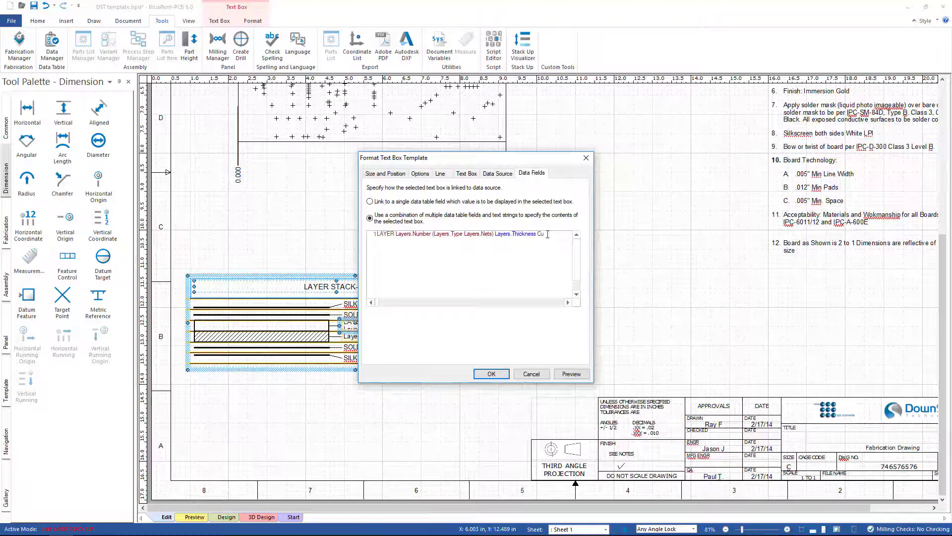
left_click(490, 375)
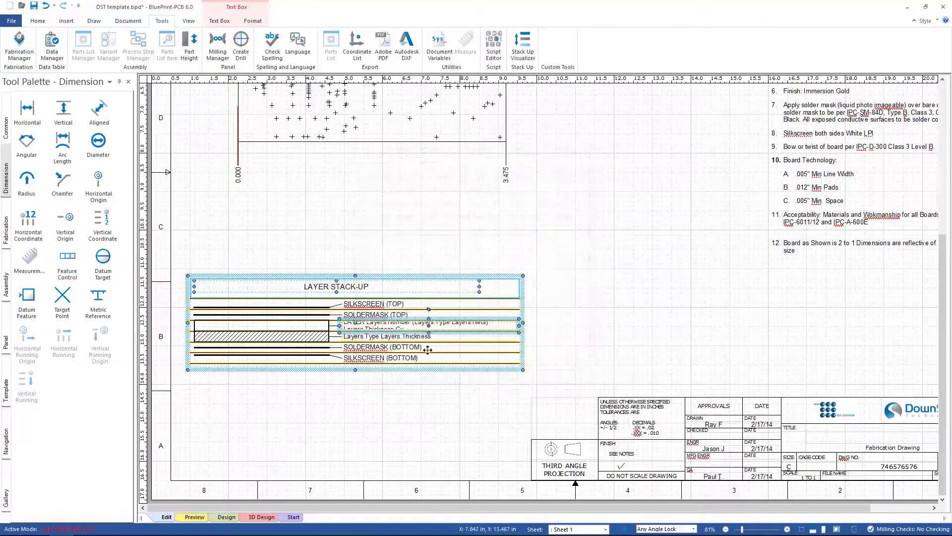
right_click(342, 280)
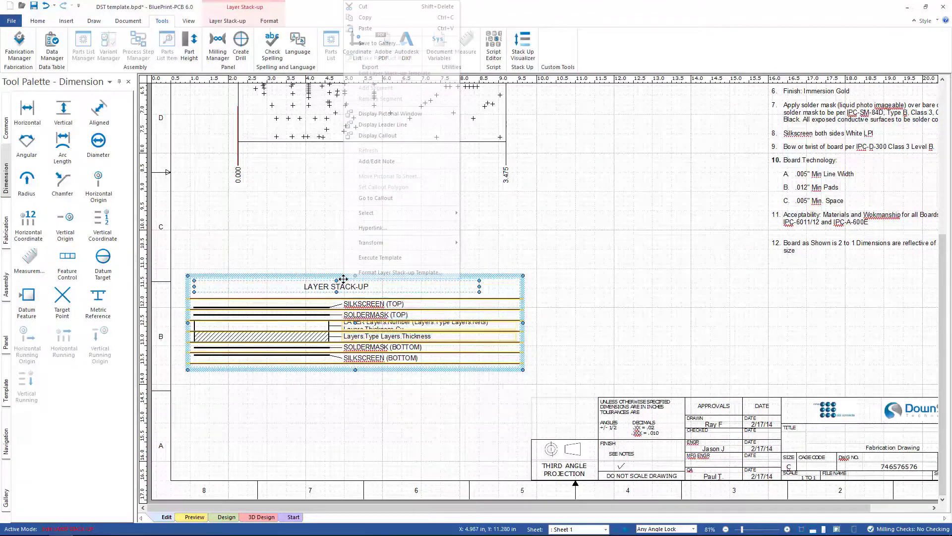
left_click(381, 258)
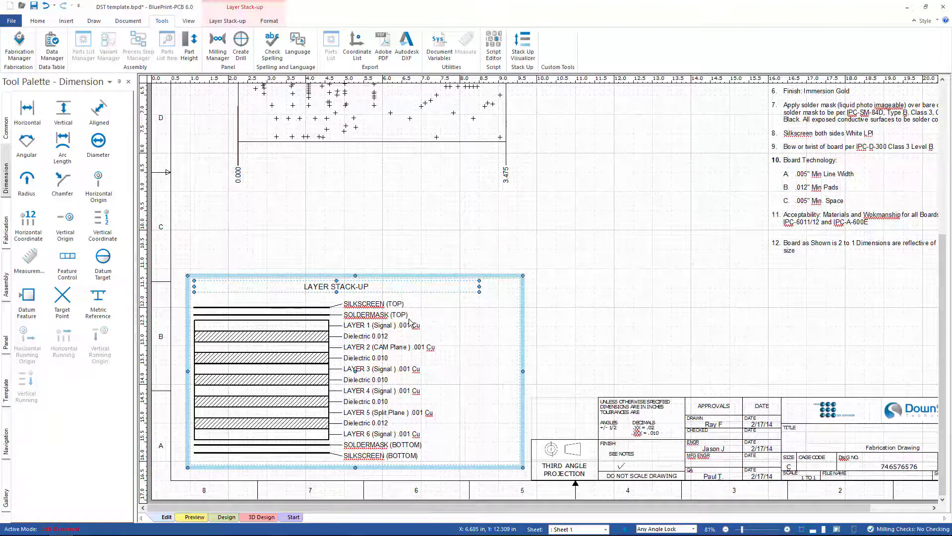
Add a number callout for the overall board thickness note beside the board view, with its leader pointing inside the board outline
scroll(410, 321, "up", 5)
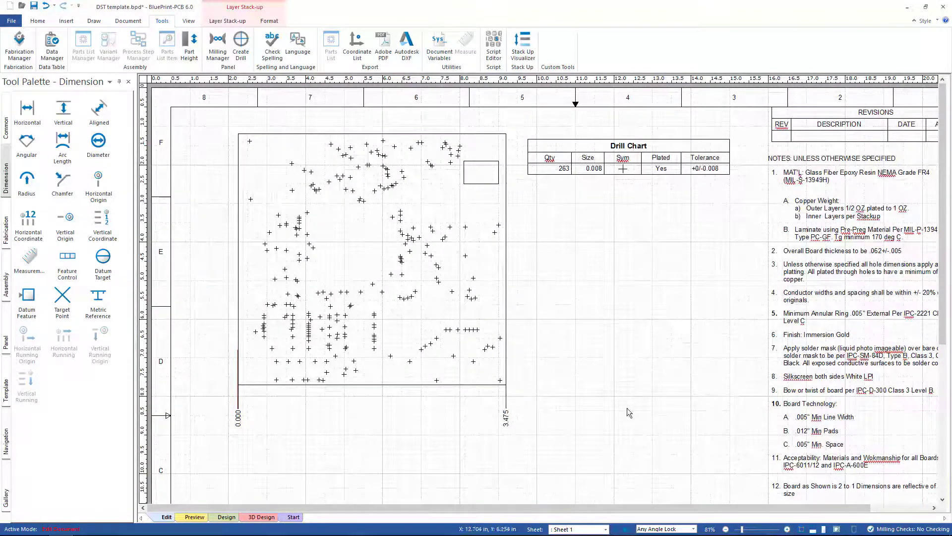
left_click_drag(552, 504, 612, 504)
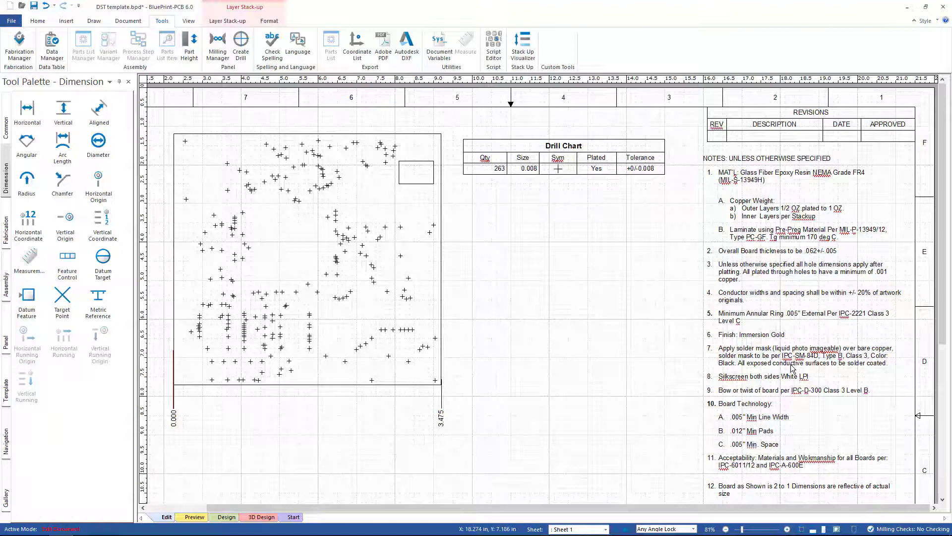
left_click(746, 251)
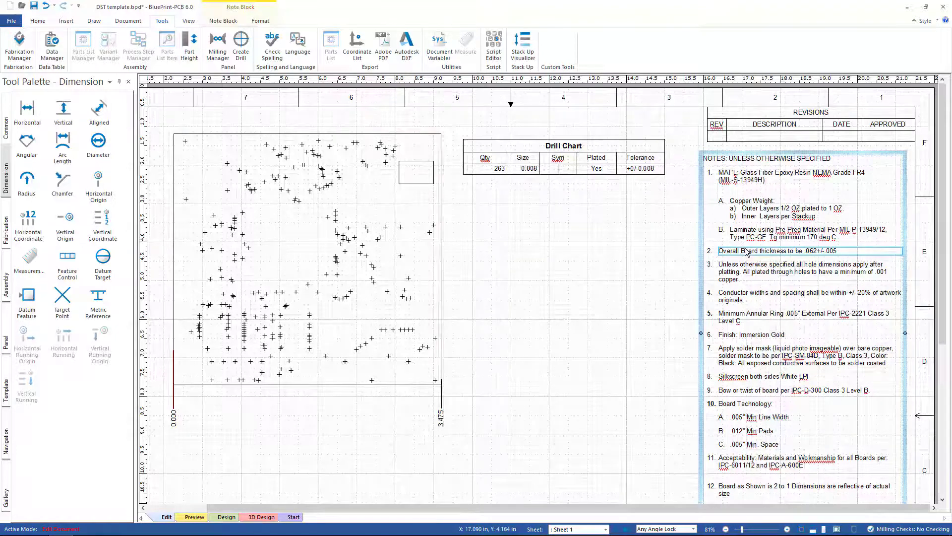
right_click(746, 251)
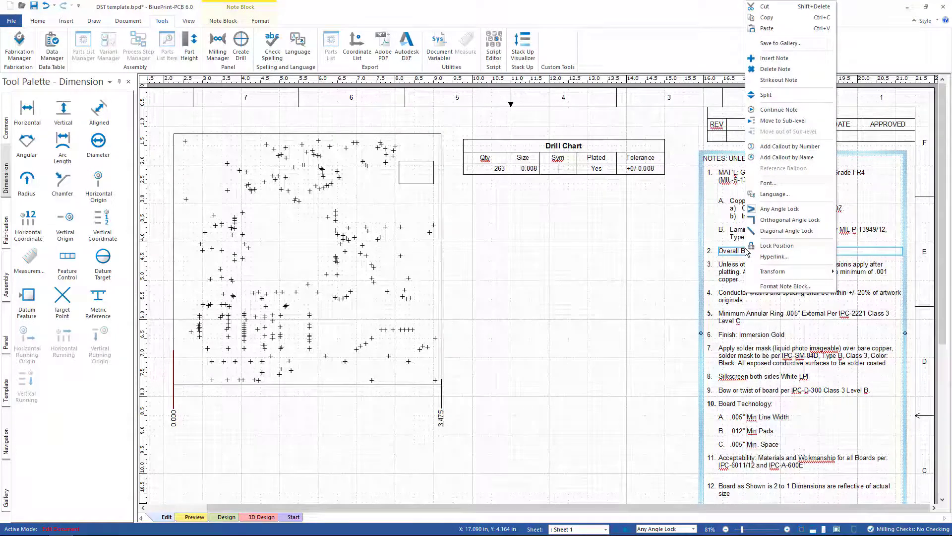
left_click(788, 147)
left_click(528, 275)
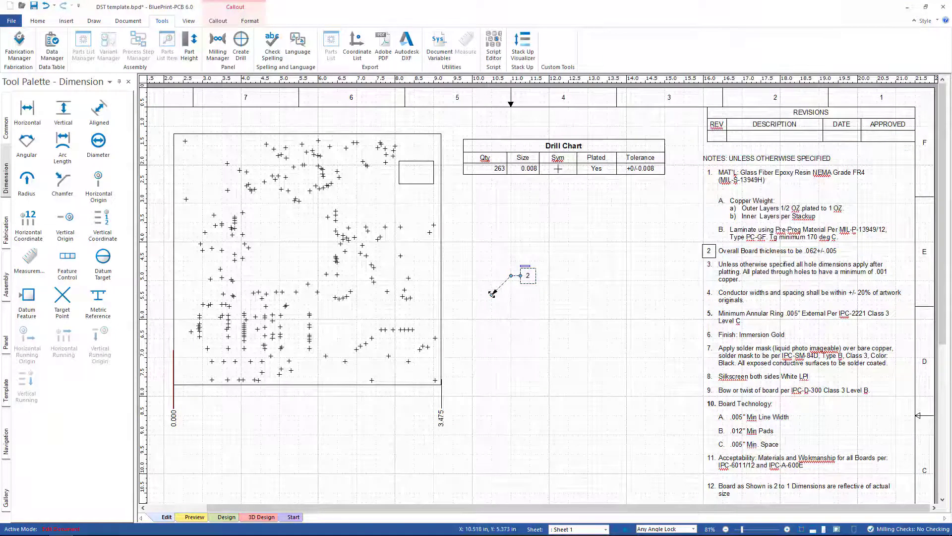
left_click(415, 297)
left_click(501, 313)
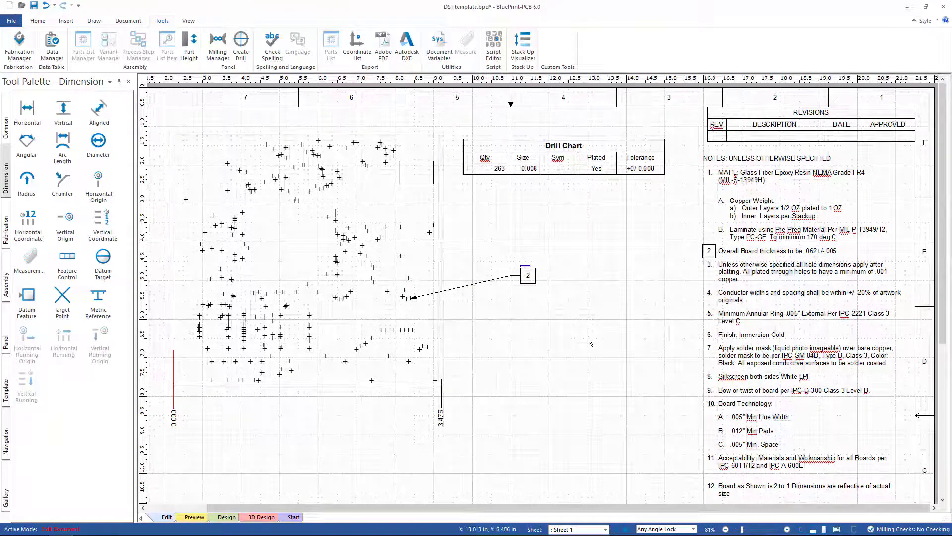
Move the overall board thickness note down two places in the note block
left_click(752, 250)
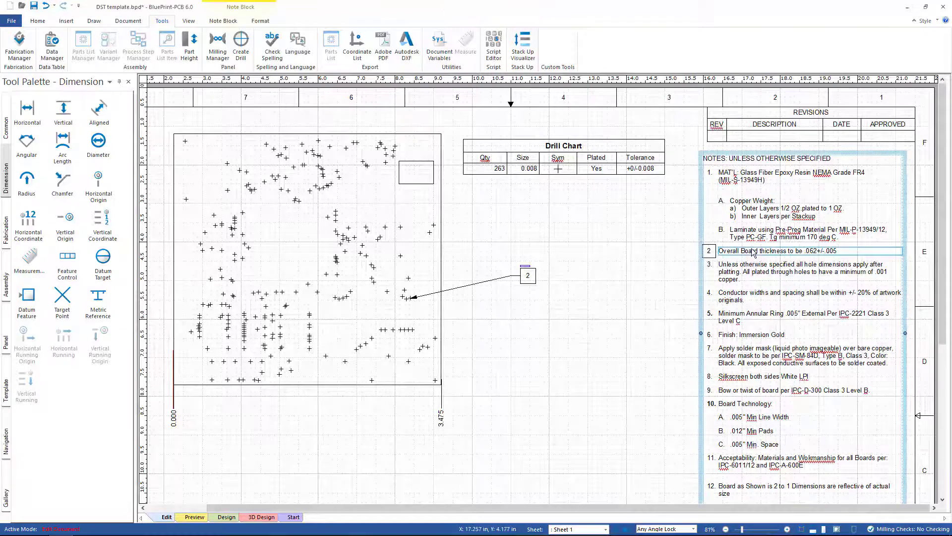
left_click(226, 21)
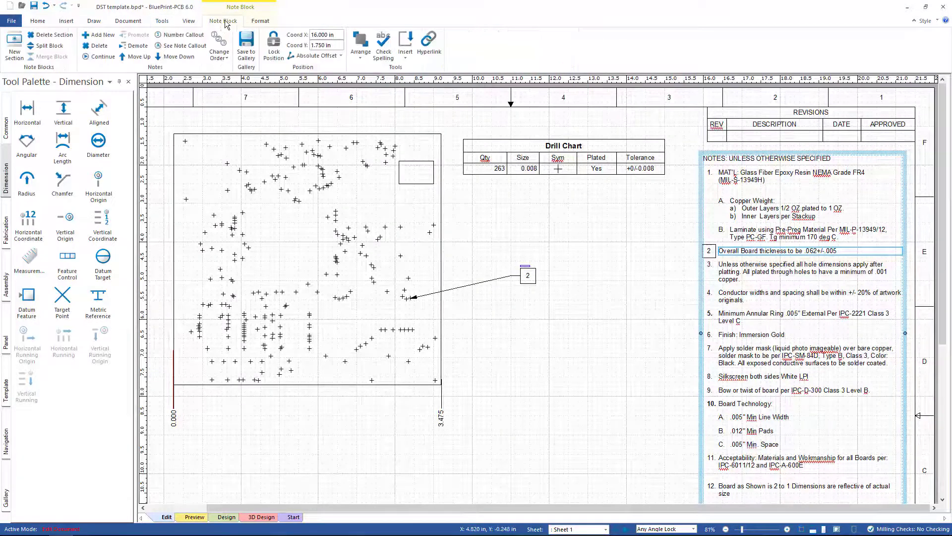
left_click(174, 56)
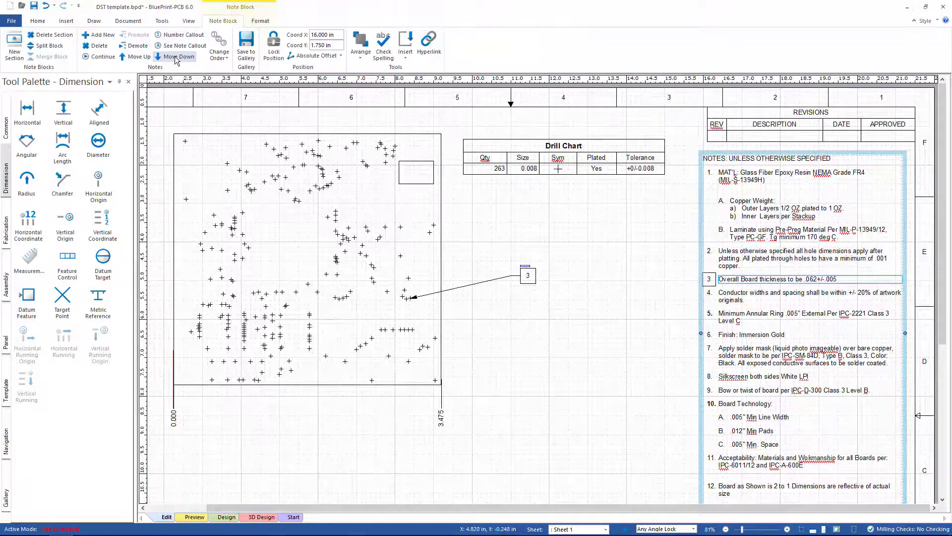
left_click(174, 56)
Try demoting the board thickness note to a sub-level and promoting it back, and delete the note and undo the deletion
left_click(135, 46)
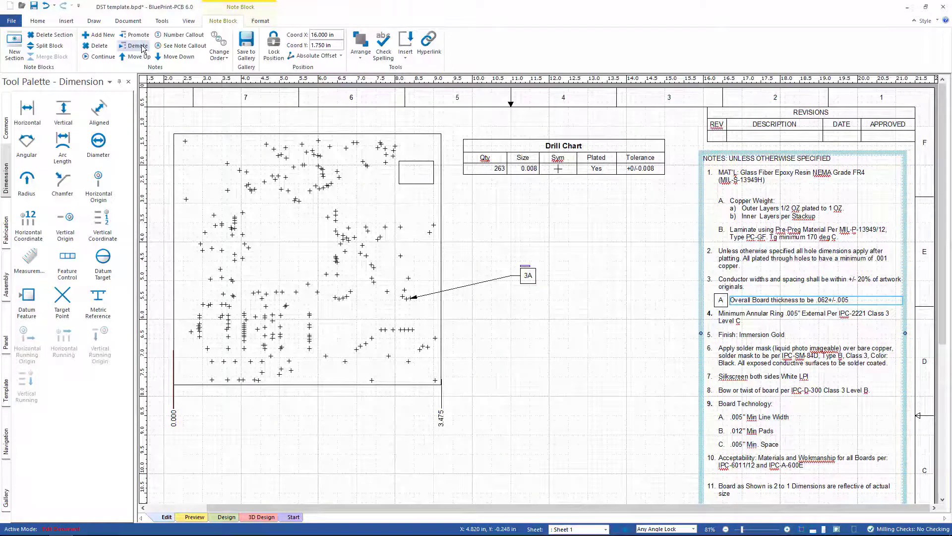
left_click(135, 35)
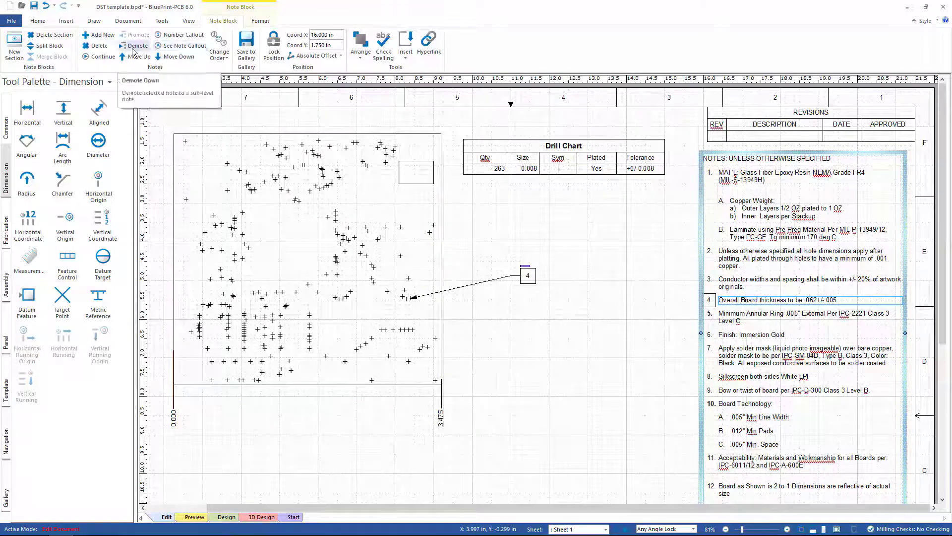
left_click(100, 57)
left_click(98, 45)
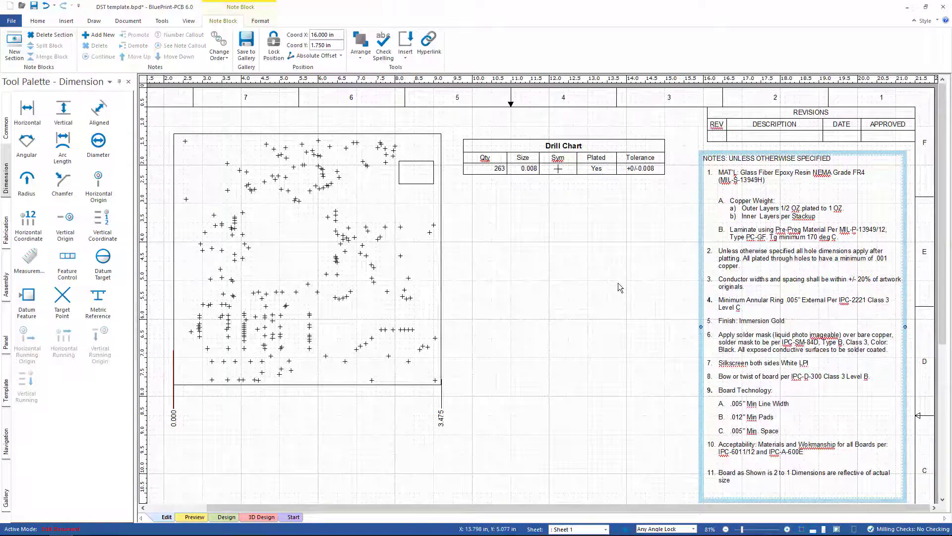
key("ctrl+z")
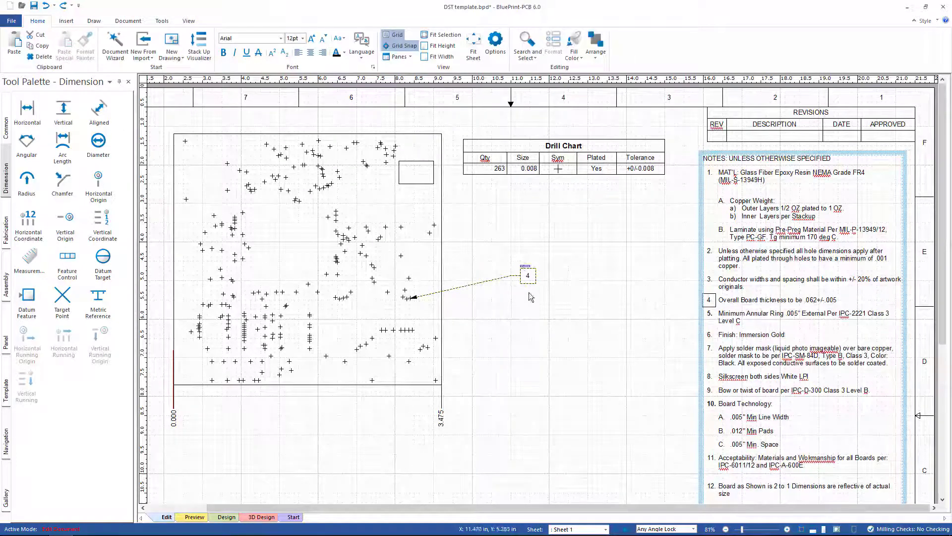
Follow the callout's link to view the board thickness note, and close the link window
left_click(525, 267)
double_click(524, 269)
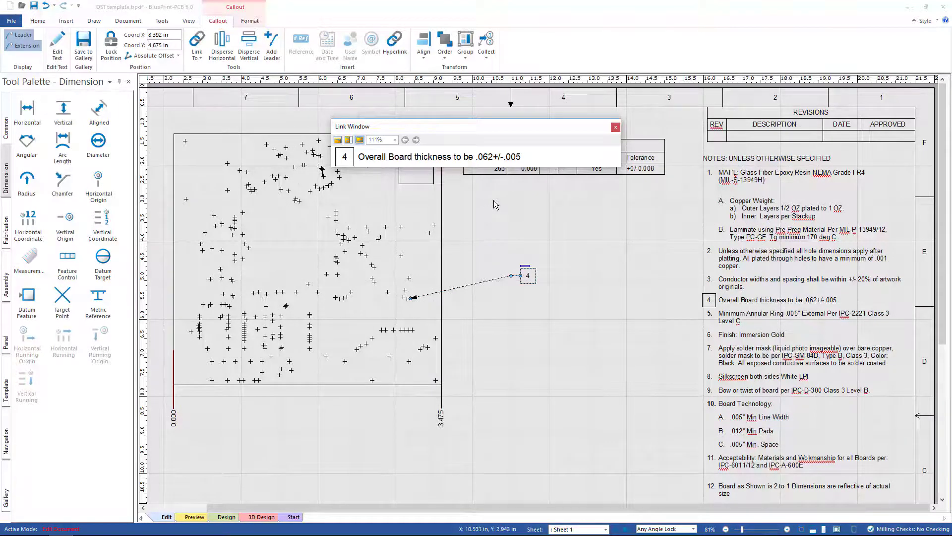
left_click(615, 127)
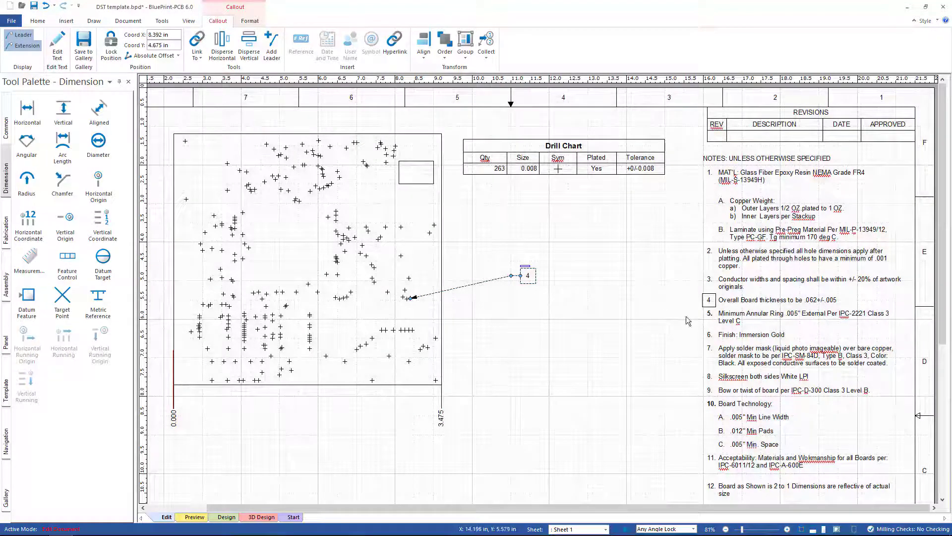
Look up the spelling suggestions for the word "imageable" in the solder mask note
scroll(805, 322, "up", 5, "ctrl")
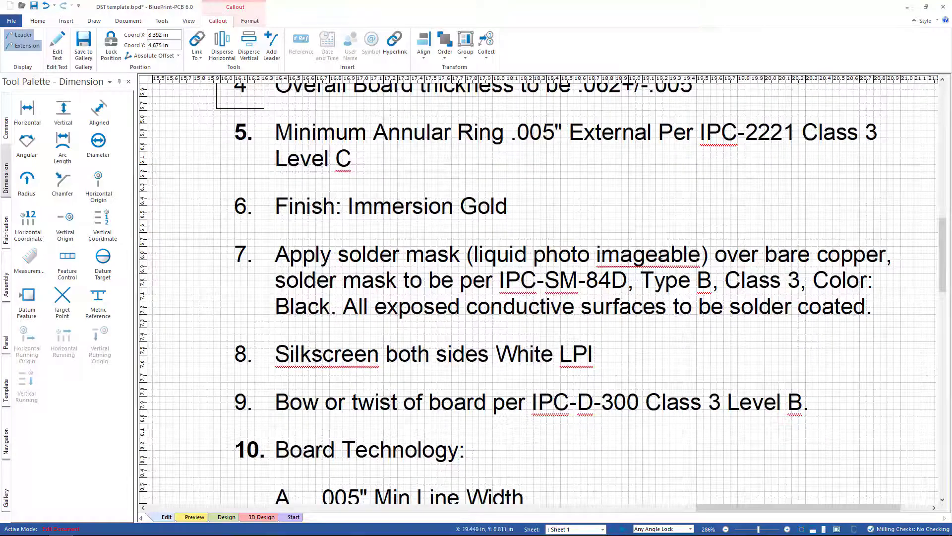
left_click(645, 260)
left_click(645, 260)
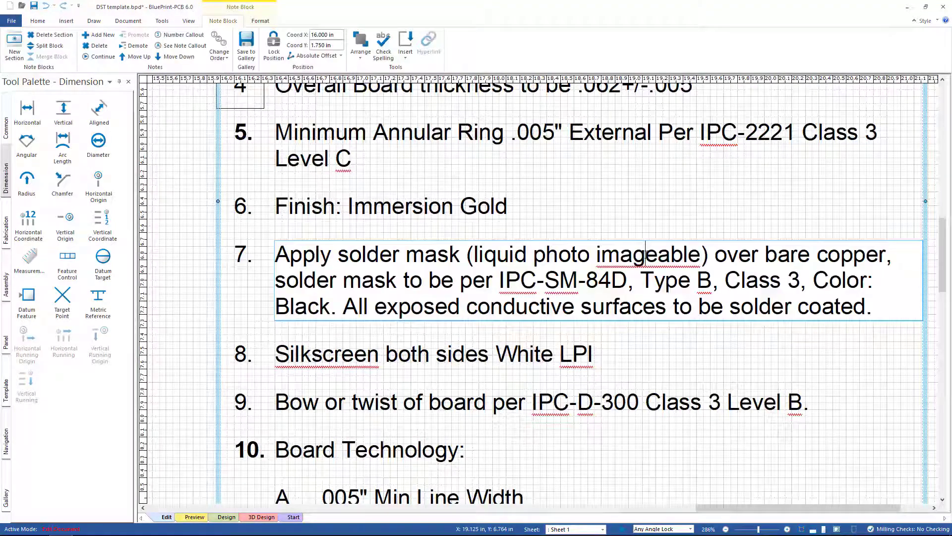
right_click(644, 254)
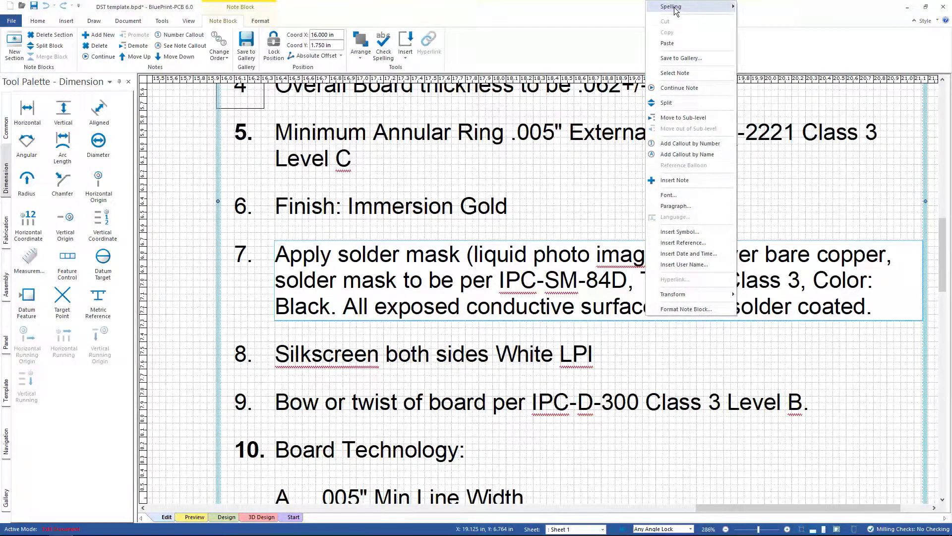
mouse_move(676, 9)
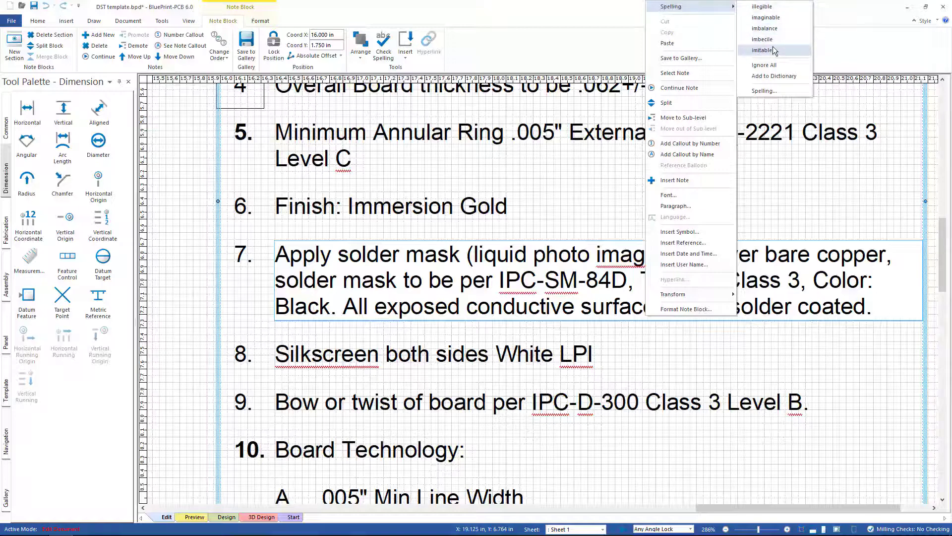
Select the silkscreen note's text and look over the font, numbering and header/footer formatting options for the note block
left_click(709, 344)
triple_click(709, 345)
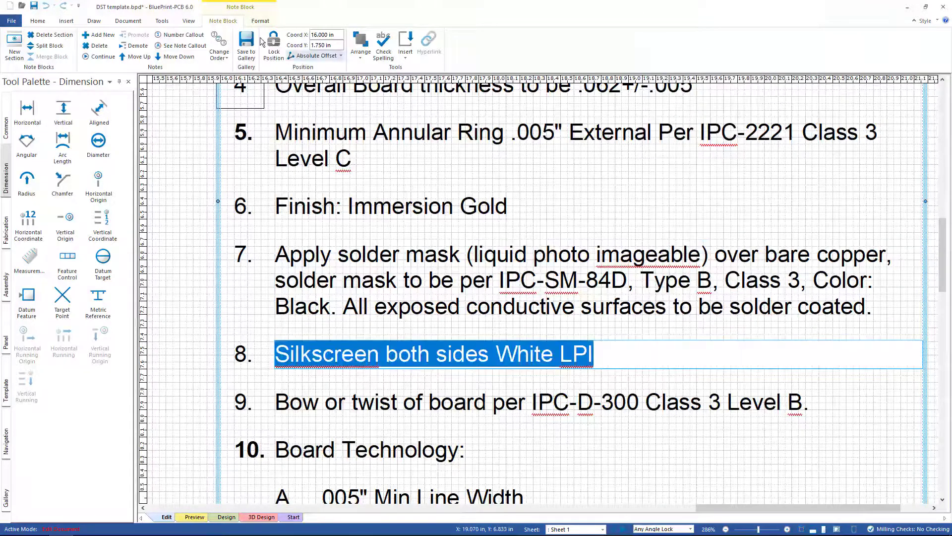
left_click(259, 20)
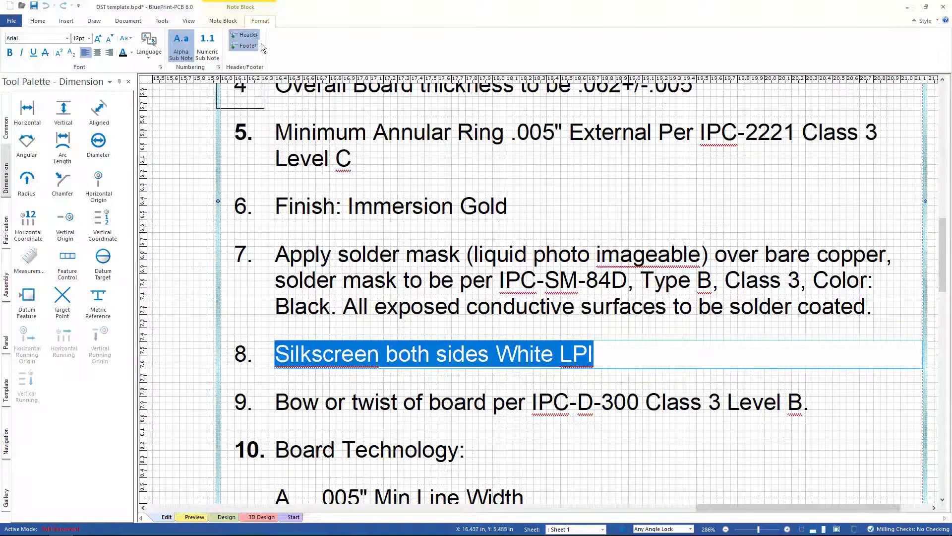
left_click(226, 22)
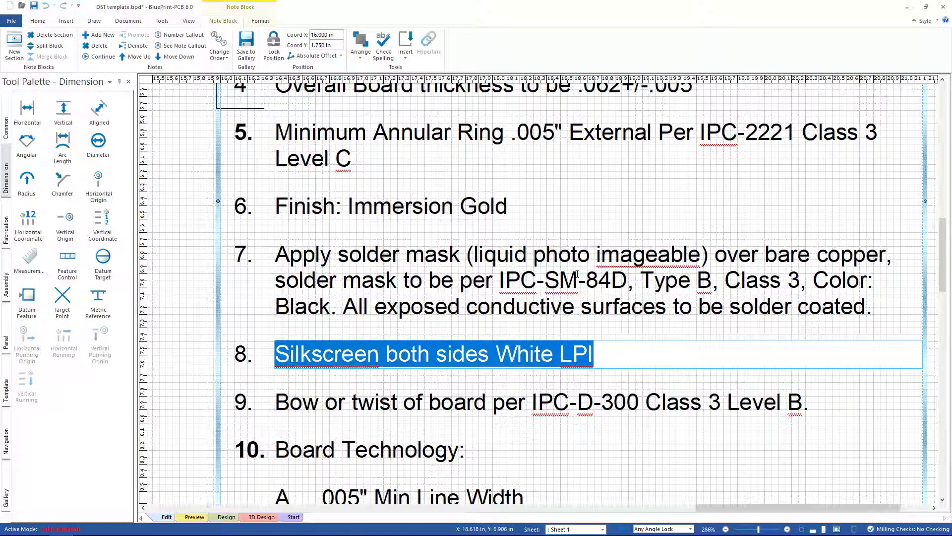
Review the note block's number format, number style and alignment settings for levels 0, 1 and 2, and leave without applying changes
right_click(214, 234)
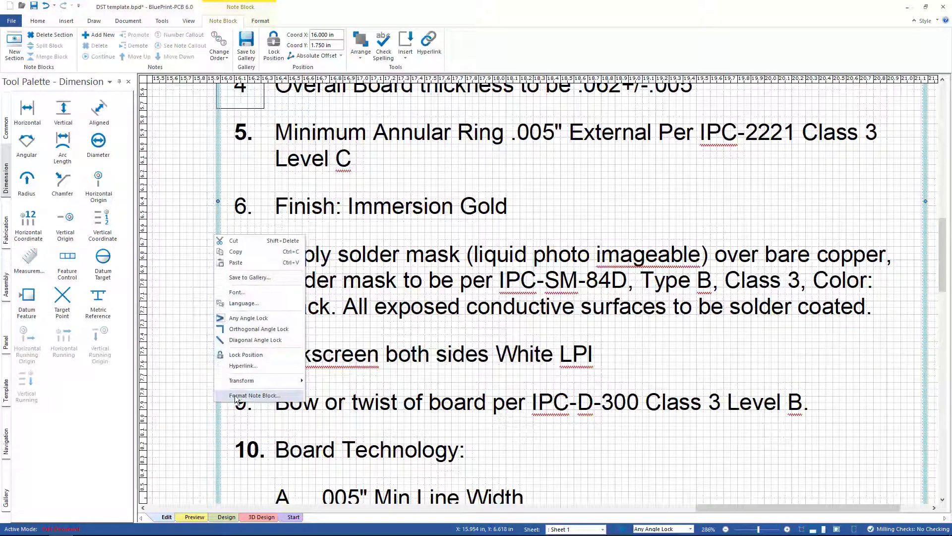
left_click(250, 397)
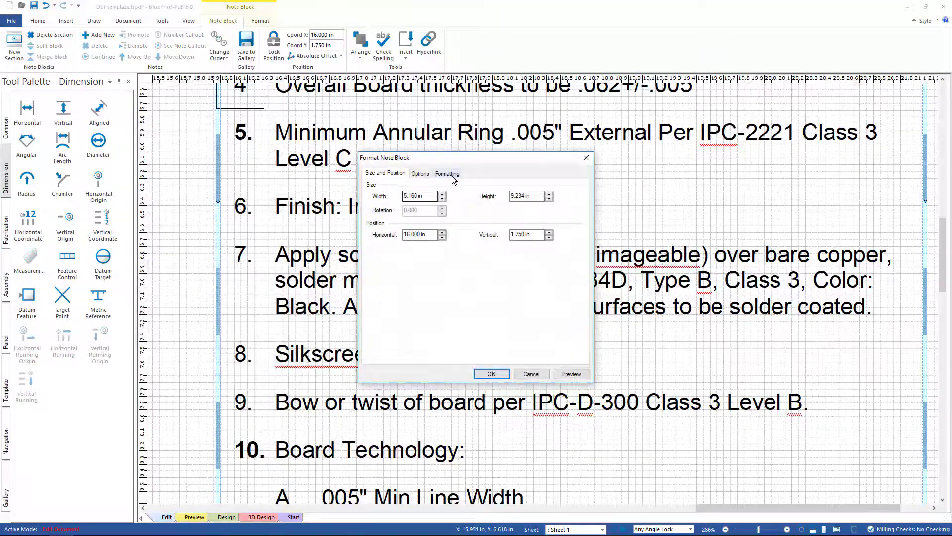
left_click(448, 173)
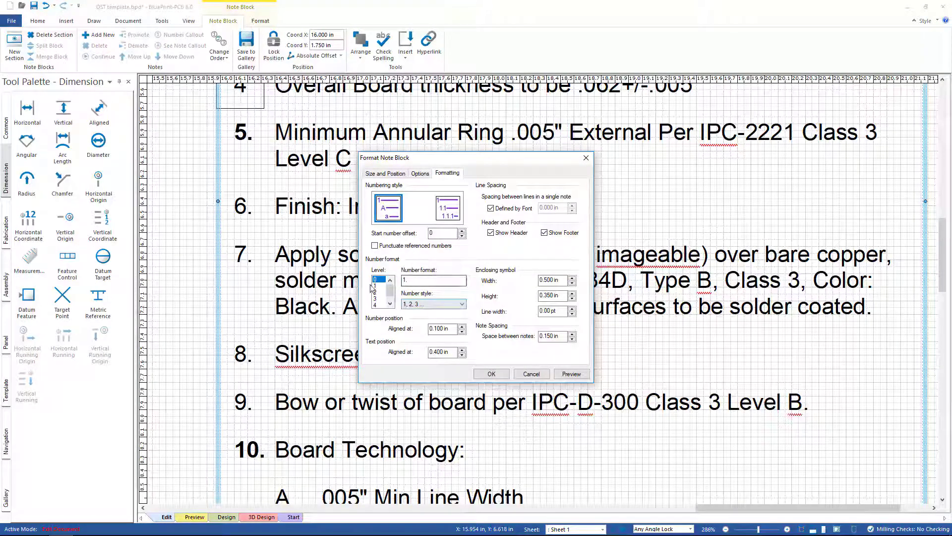
left_click(425, 278)
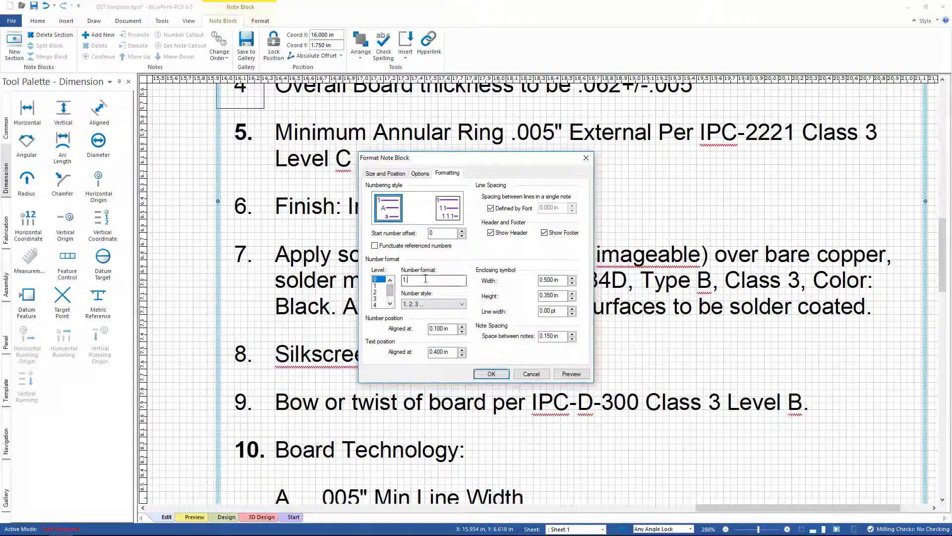
left_click(379, 286)
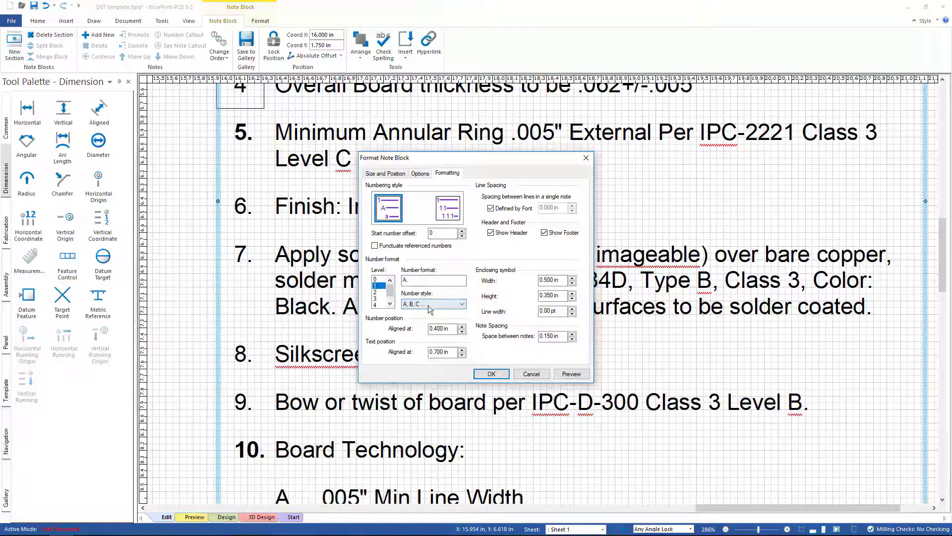
left_click(425, 280)
left_click(376, 280)
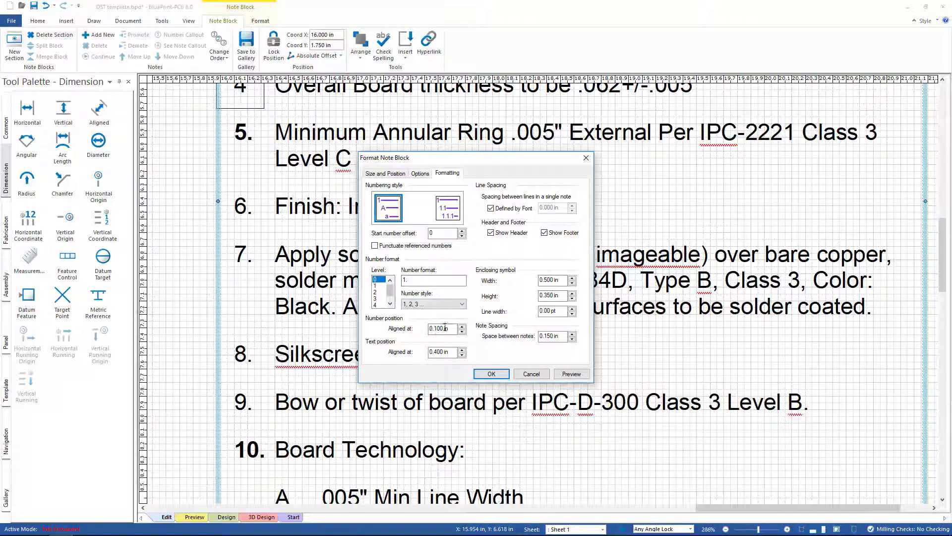
left_click(375, 286)
left_click(376, 293)
left_click(531, 374)
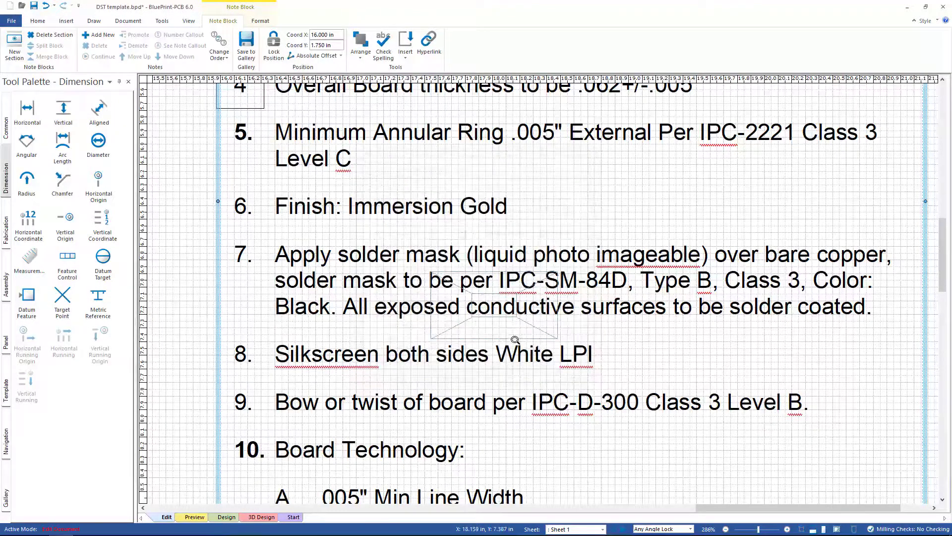
Format the board thickness number callout with a square balloon and automatic balloon sizing
scroll(515, 339, "down", 7)
left_click(562, 209)
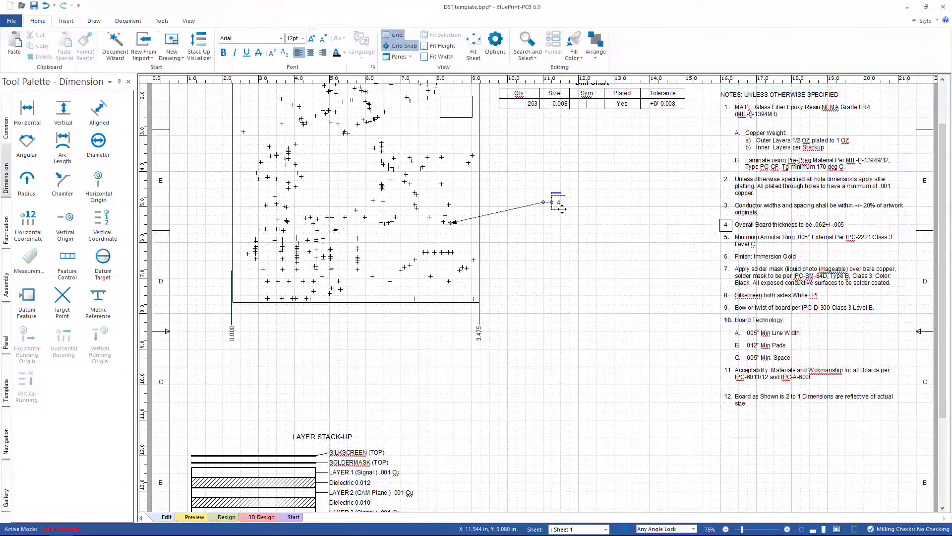
right_click(562, 208)
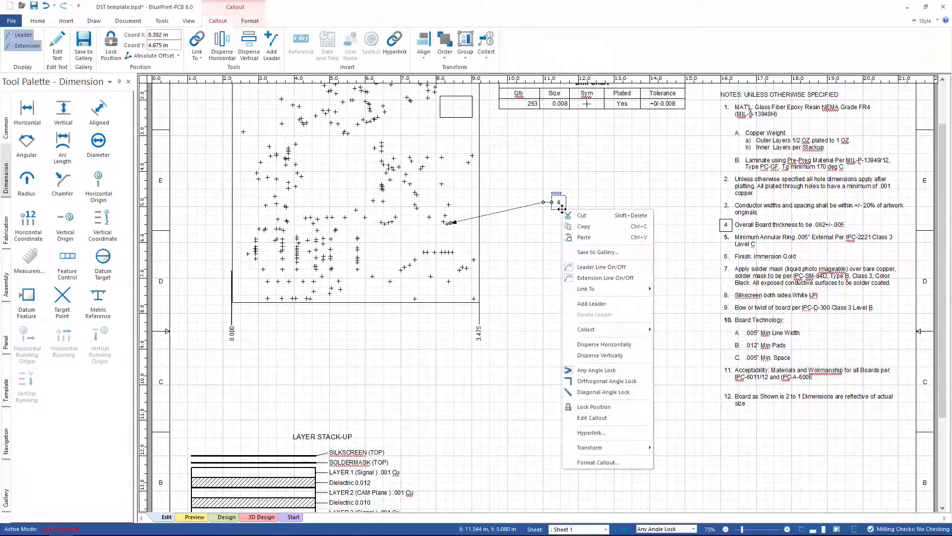
left_click(601, 462)
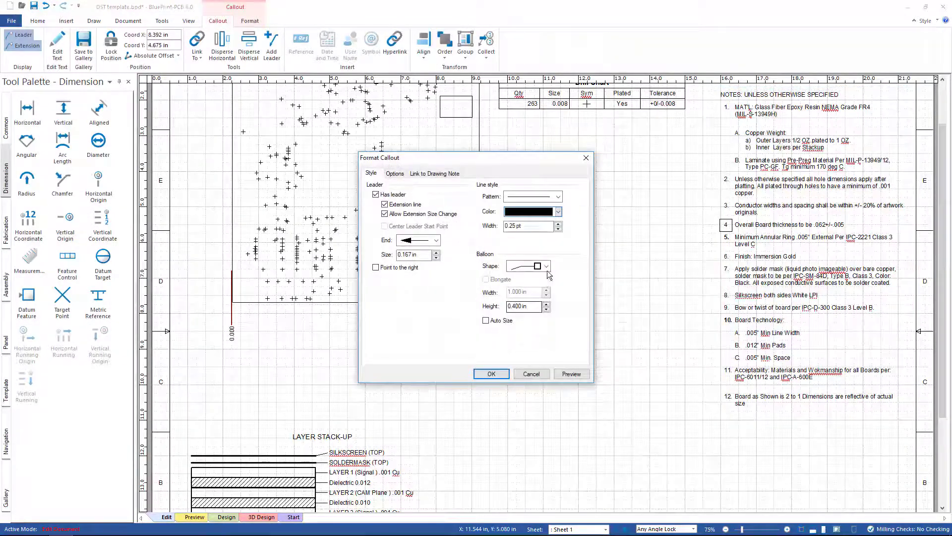
left_click(547, 270)
left_click(568, 266)
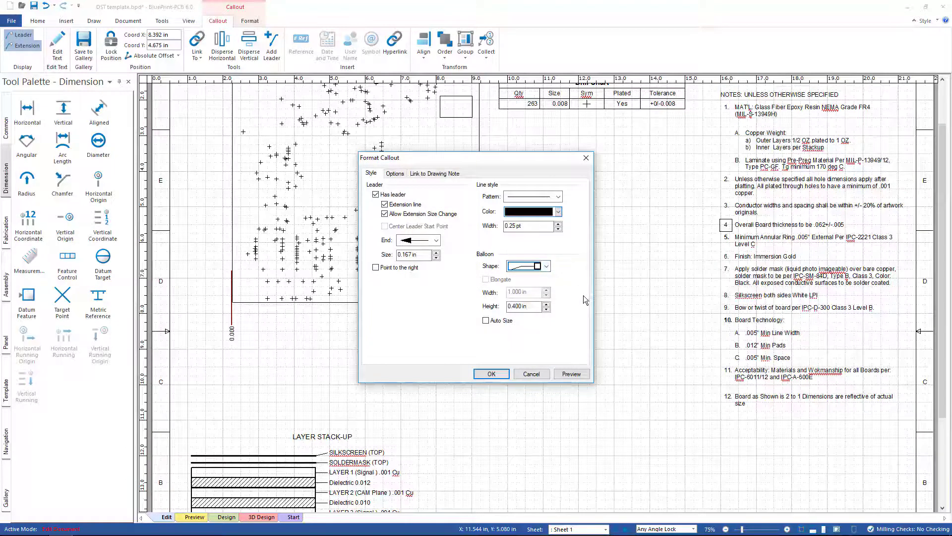
left_click(486, 320)
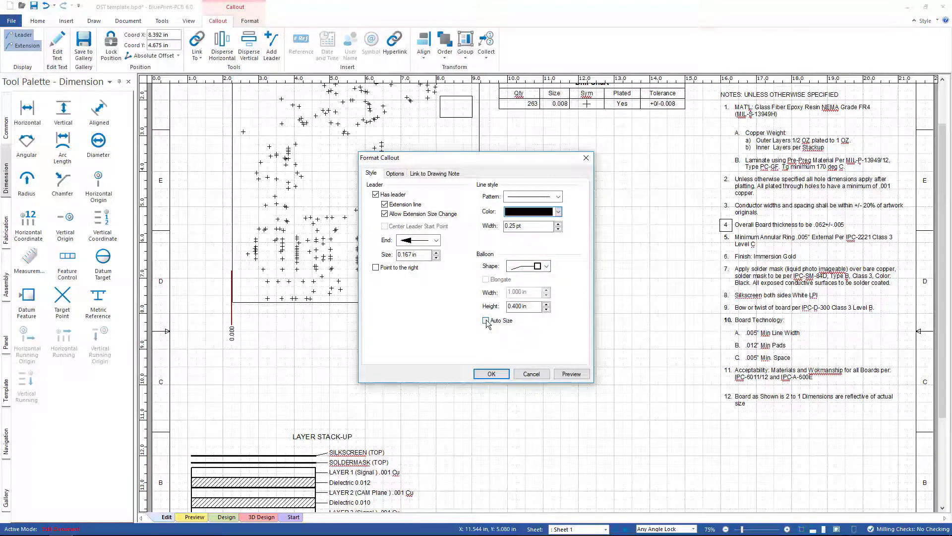
left_click(497, 375)
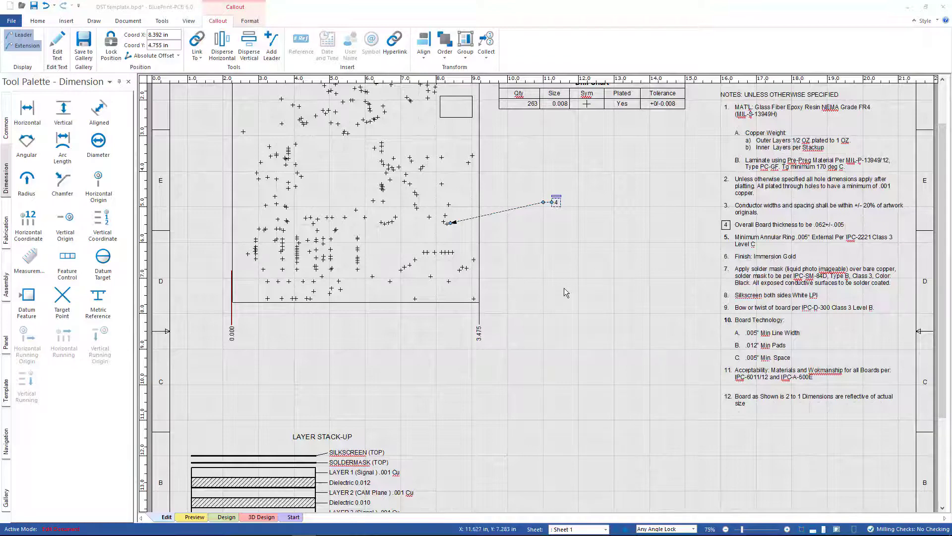
Look over the lower part of Sheet 1 and switch to Sheet 2 with the panel drawing
scroll(564, 288, "down", 3)
scroll(545, 298, "up", 2)
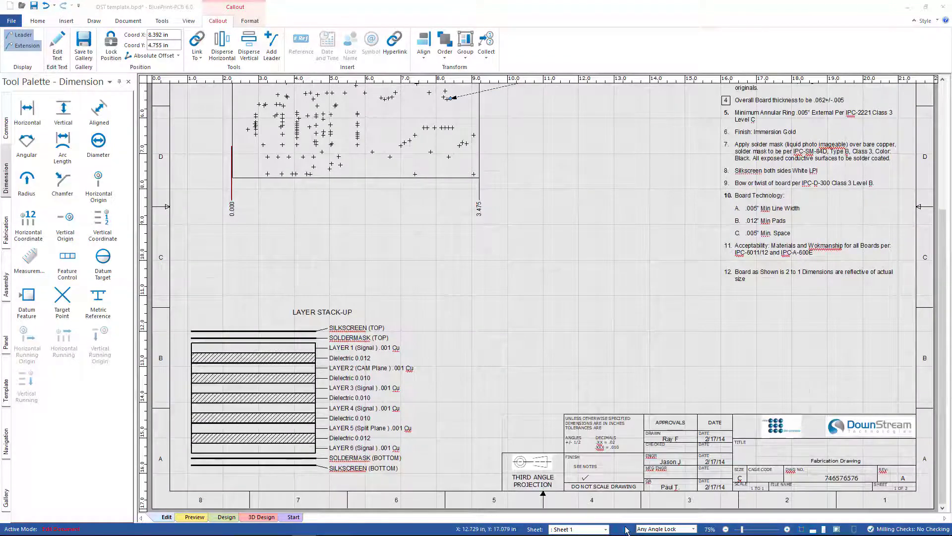
key("ctrl+Page_Down")
scroll(449, 243, "down", 2)
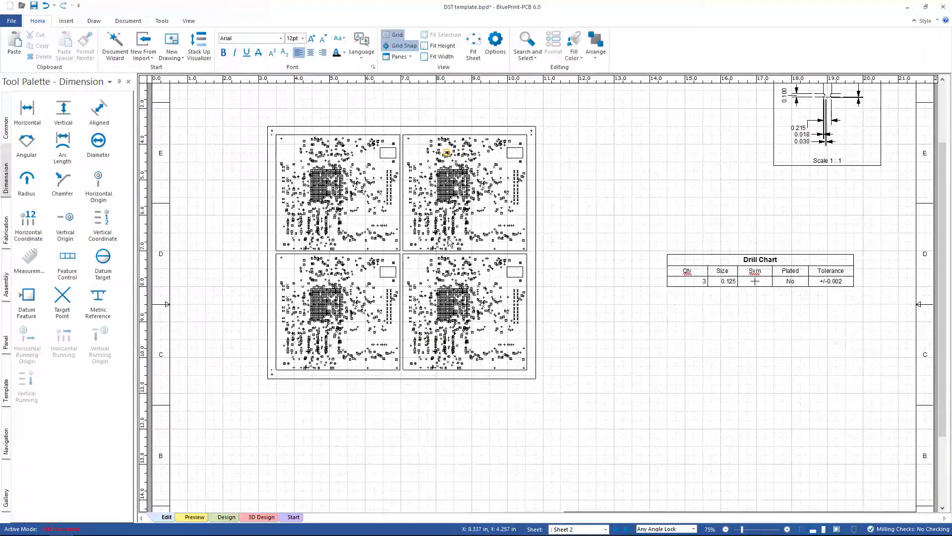
scroll(446, 208, "up", 1)
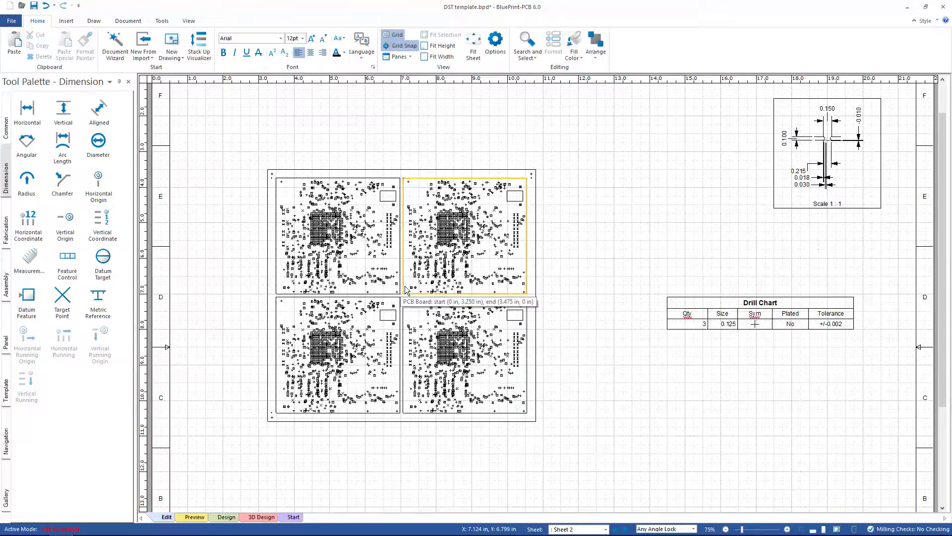
Review the panel's size and step-and-repeat settings, and accept them with the auto-update of the Sheet 2 drill chart
left_click(268, 274)
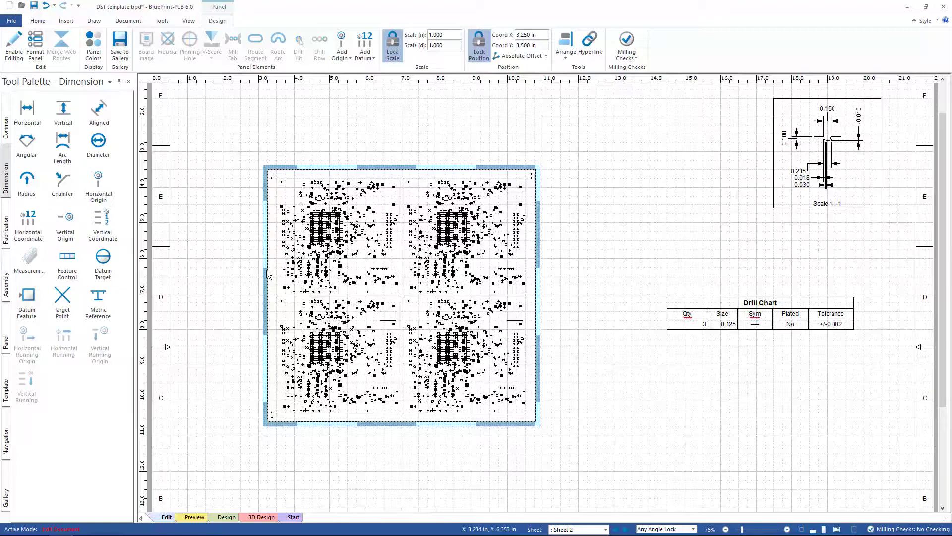
right_click(268, 274)
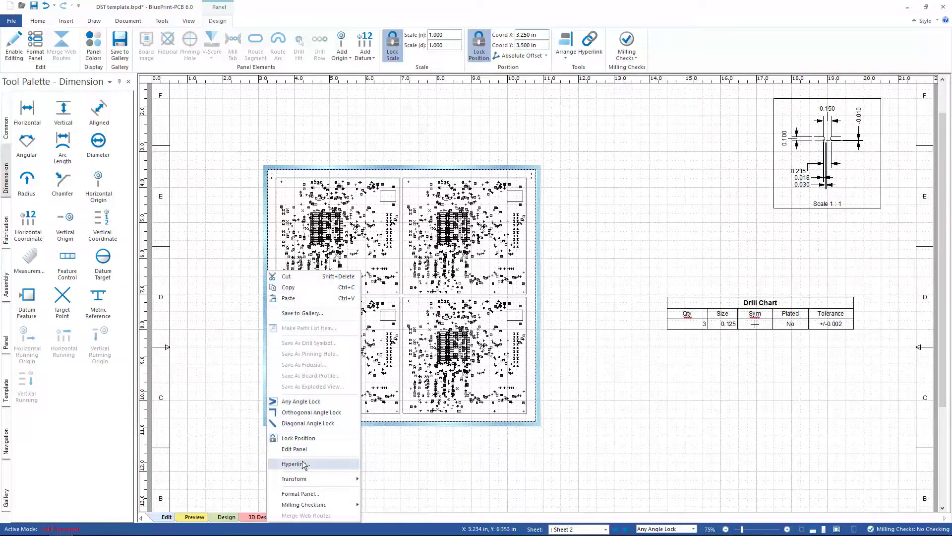
left_click(301, 493)
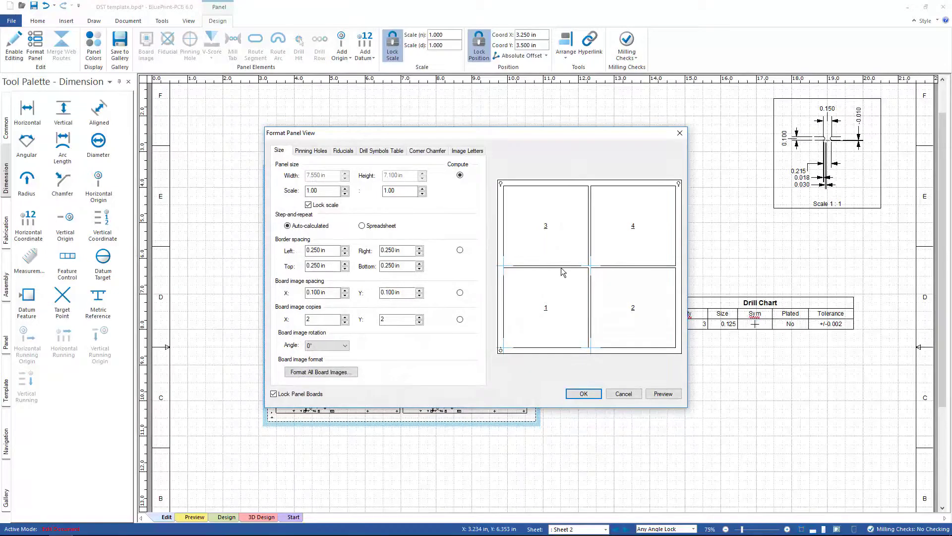
left_click(583, 394)
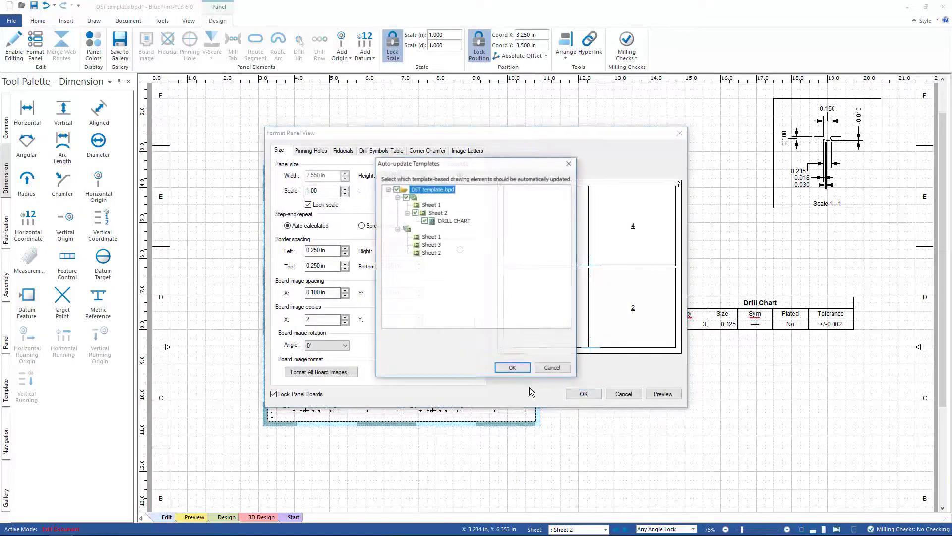
left_click(521, 368)
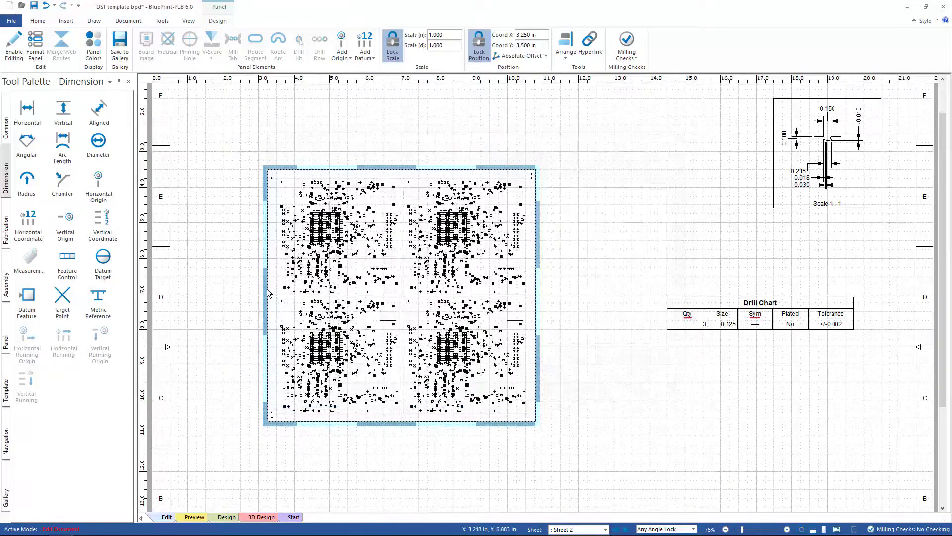
Put the panel into edit mode and add a web route around the lower-left board image
right_click(269, 293)
left_click(297, 217)
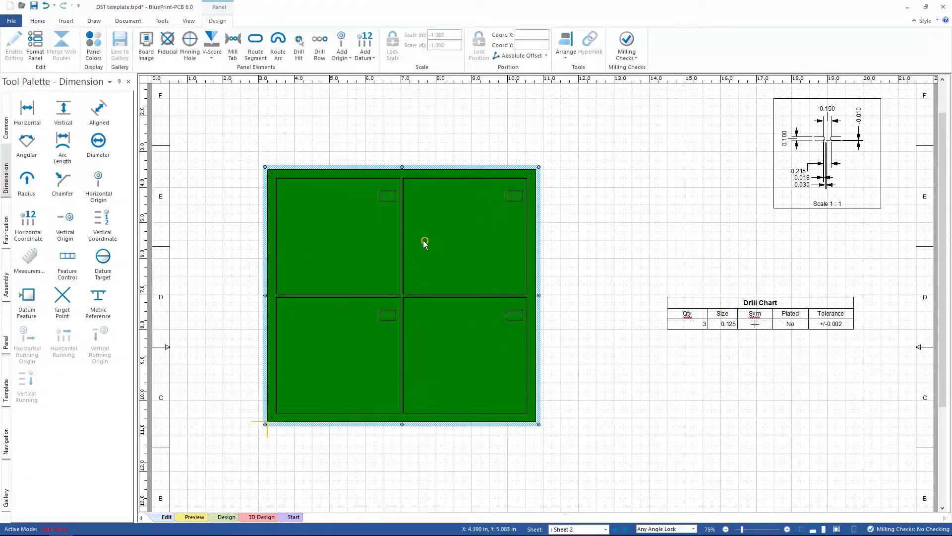
left_click(275, 324)
right_click(275, 325)
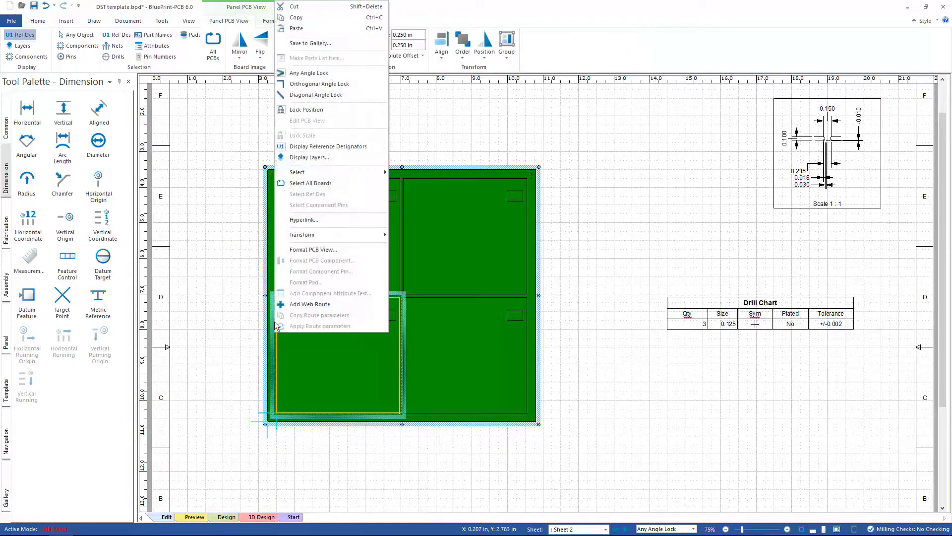
left_click(290, 305)
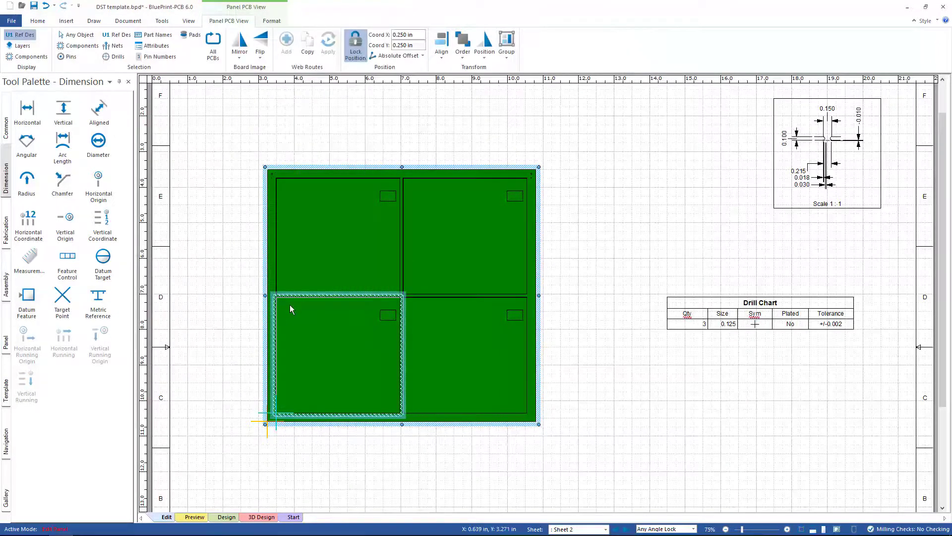
Set the Multi-perforated break as the default mill tab template
left_click(7, 284)
left_click(6, 342)
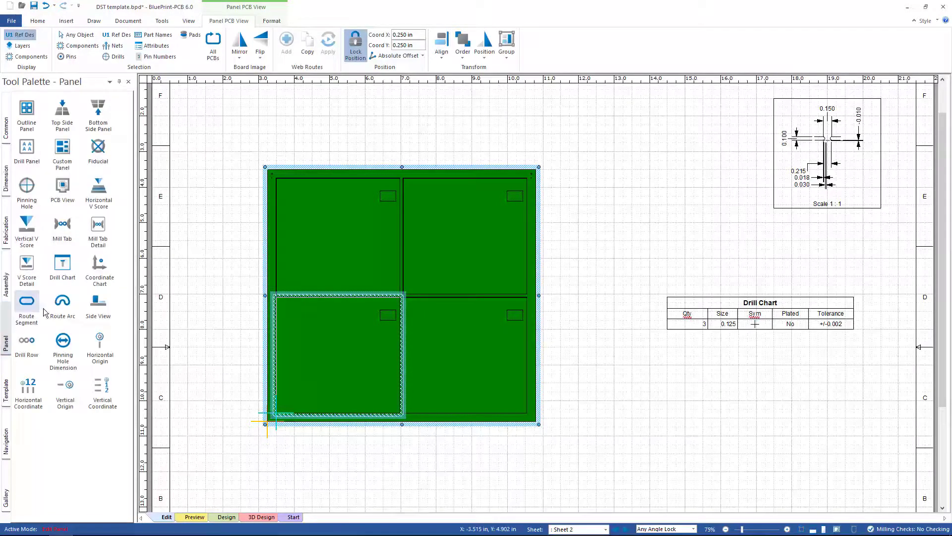
left_click(61, 227)
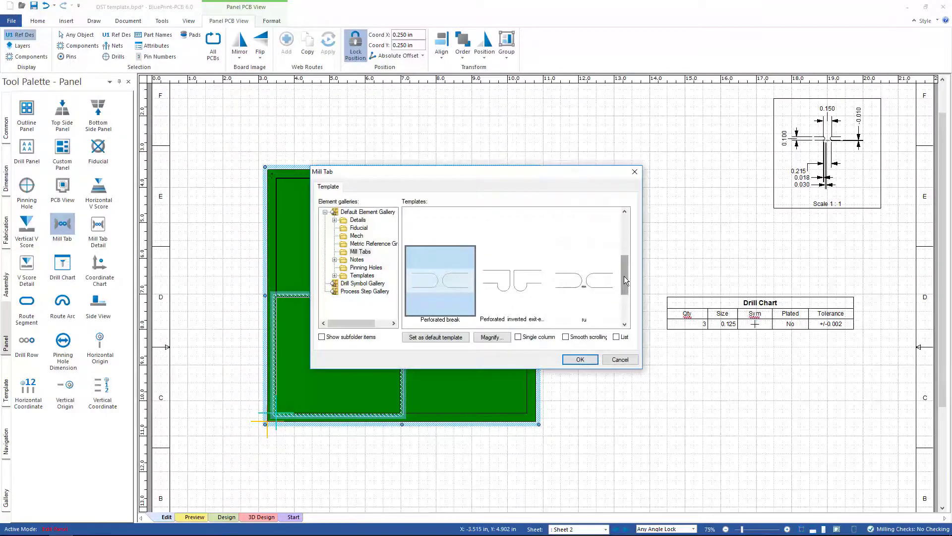
left_click_drag(623, 275, 620, 250)
left_click(510, 250)
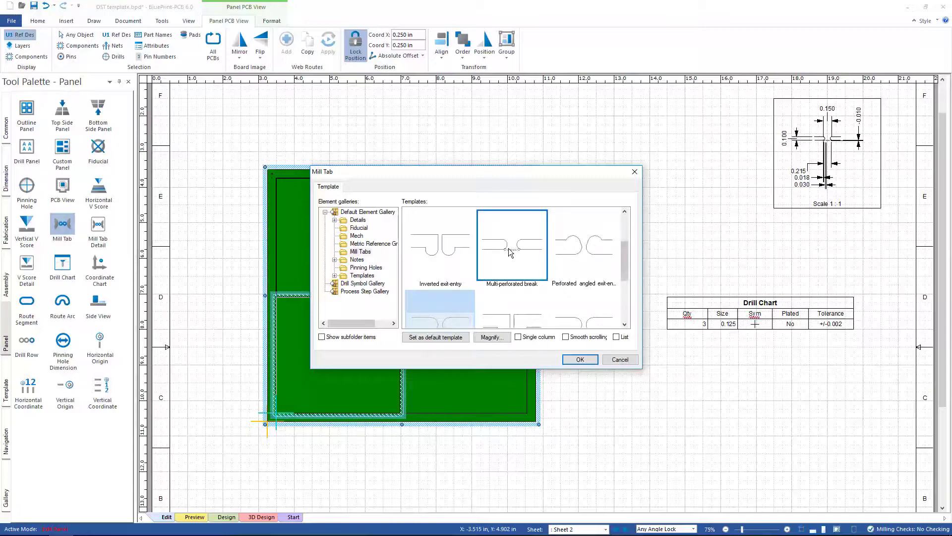
left_click(436, 342)
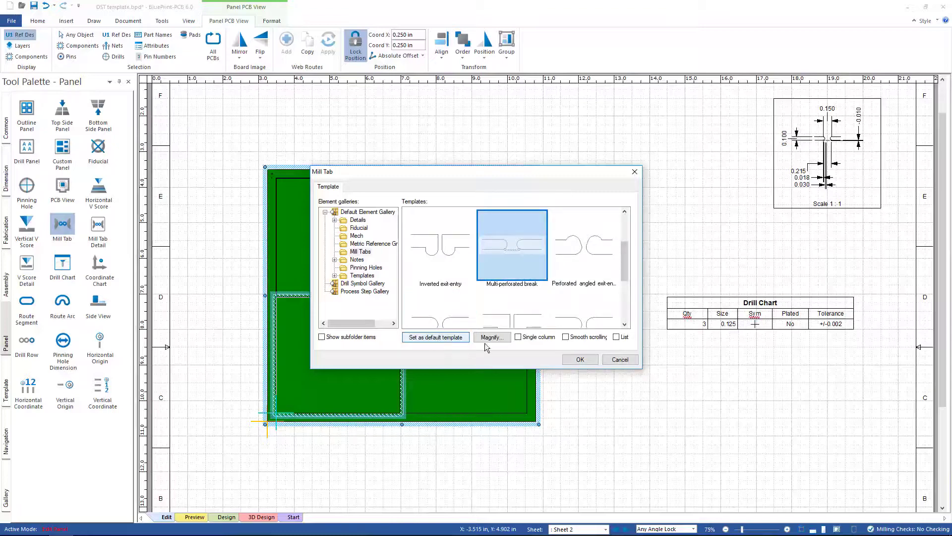
left_click(579, 360)
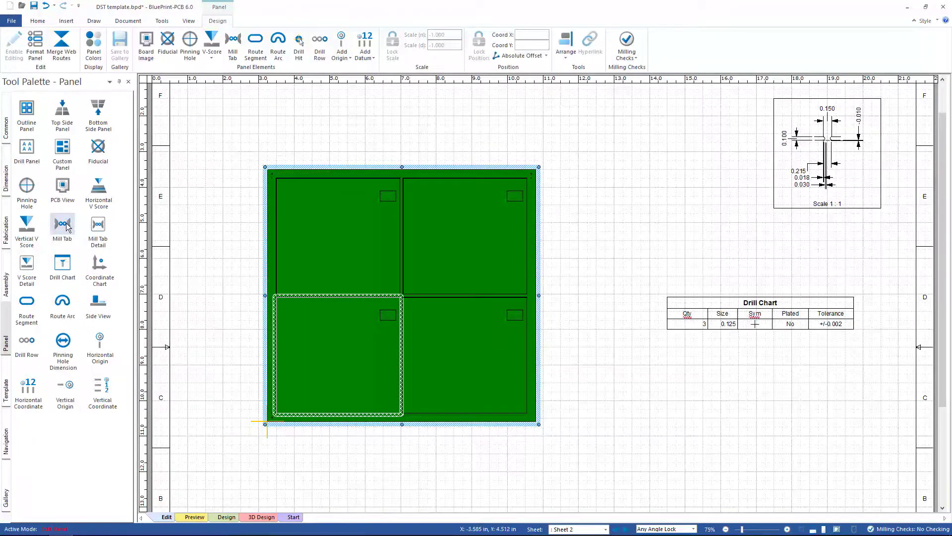
Place one multi-perforated mill tab on each of the four sides of the web route around the lower-left board
left_click_drag(61, 226, 276, 355)
scroll(357, 342, "up", 5)
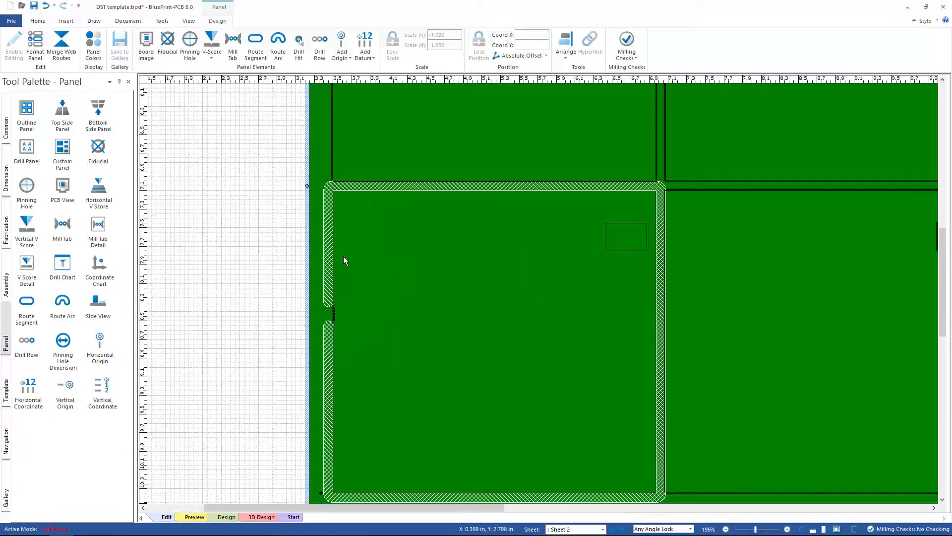
left_click(329, 312)
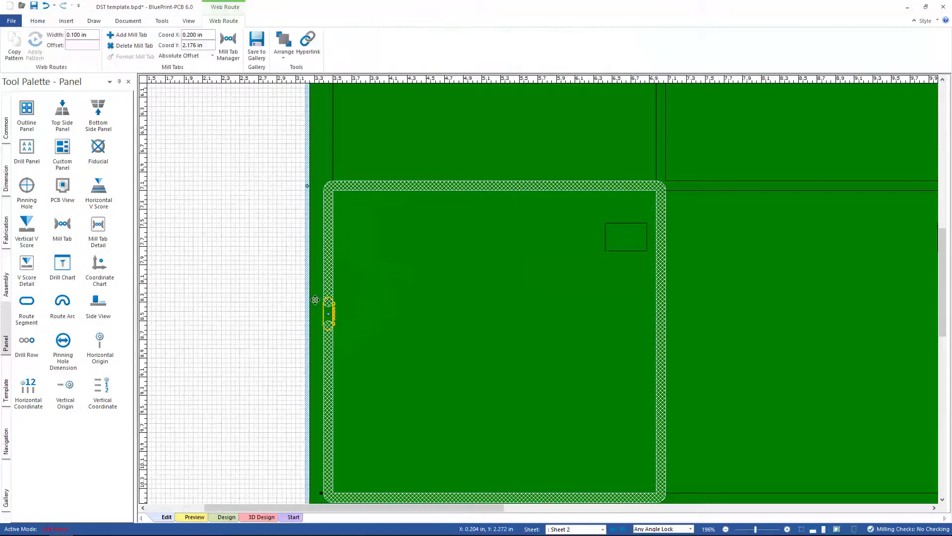
left_click_drag(62, 224, 666, 331)
left_click_drag(64, 227, 486, 191)
left_click_drag(62, 224, 489, 497)
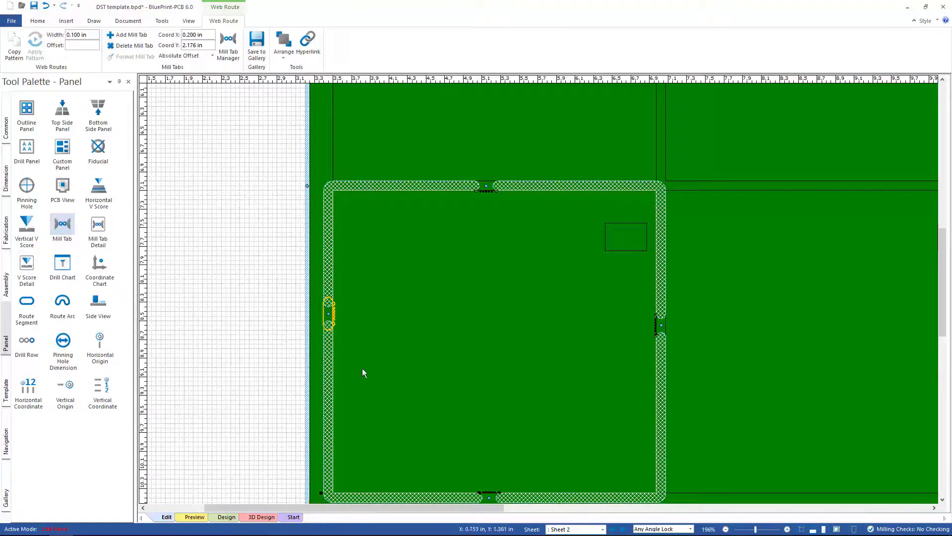
Associate the web route's left and right mill tabs, and move the pair down to Y 1.950 in
left_click_drag(318, 326, 325, 328)
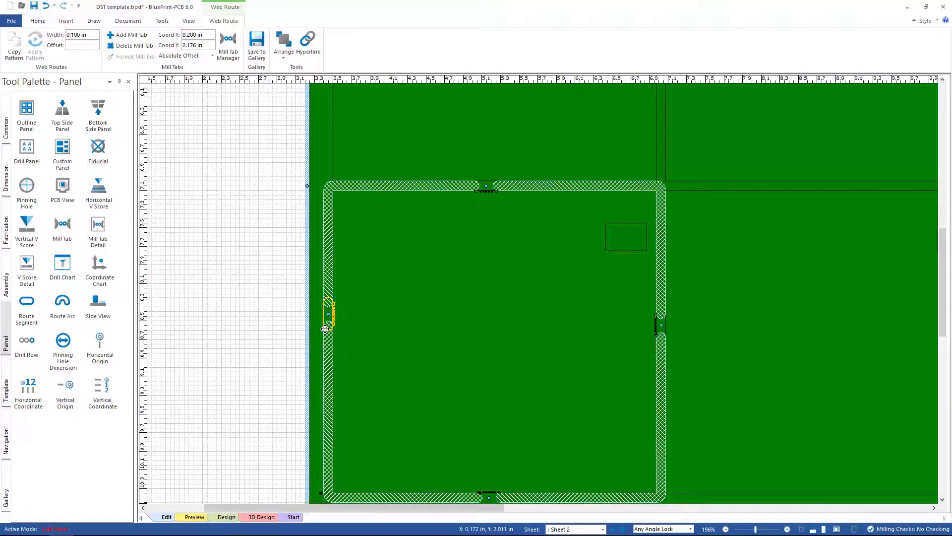
right_click(325, 329)
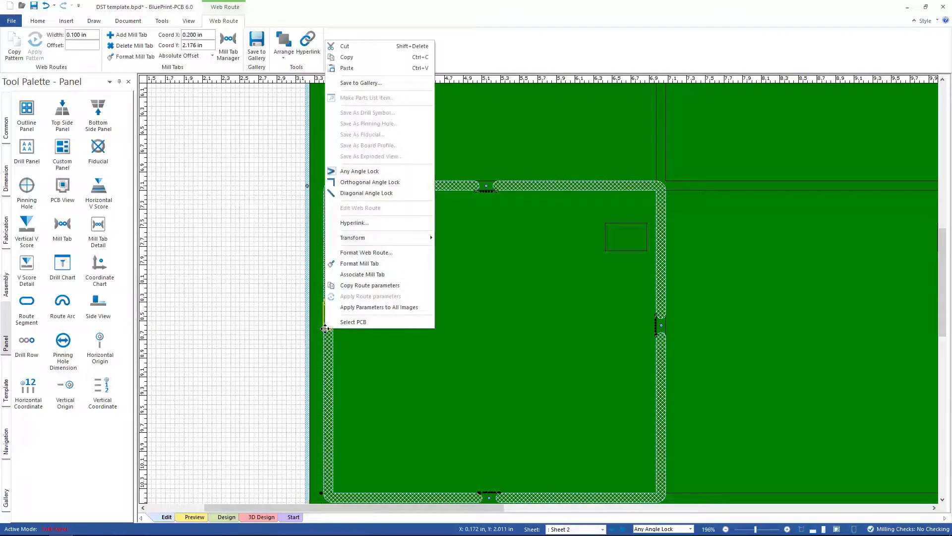
left_click(362, 274)
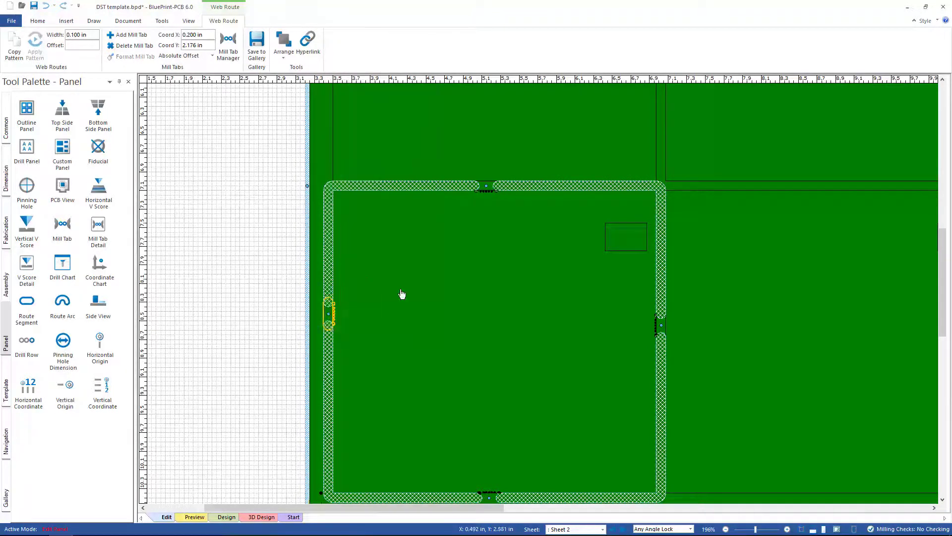
left_click(662, 327)
left_click(514, 294)
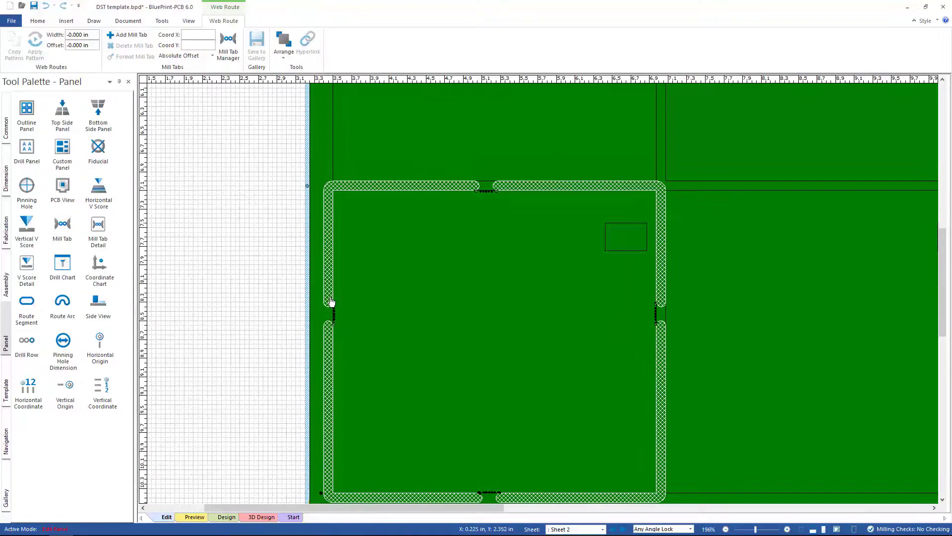
left_click(328, 314)
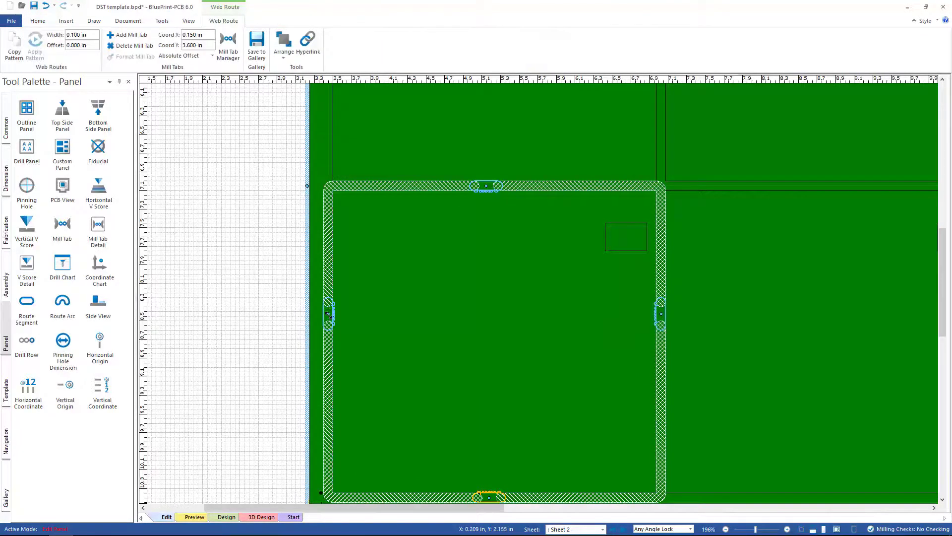
left_click_drag(328, 315, 328, 336)
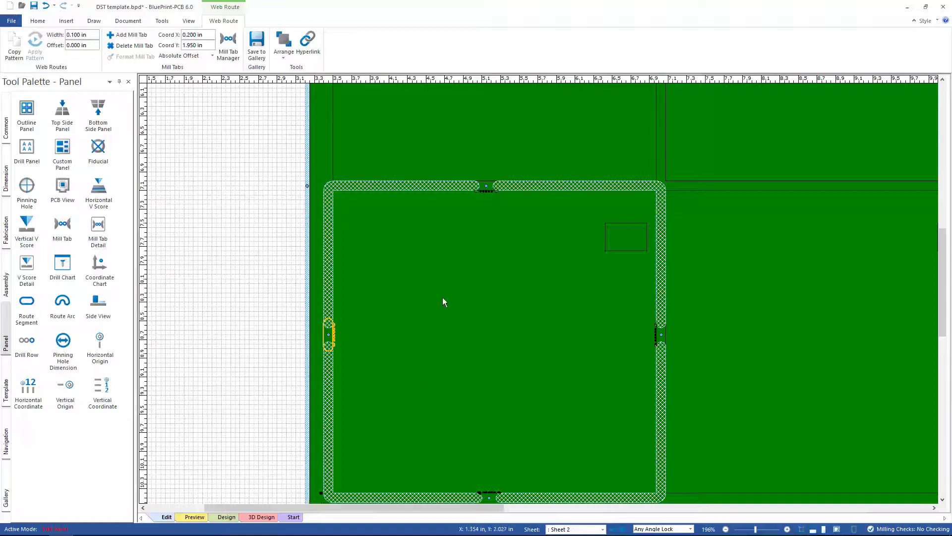
Associate the web route's top and bottom mill tabs, and move the pair to X 2.050 in
left_click(495, 184)
right_click(495, 184)
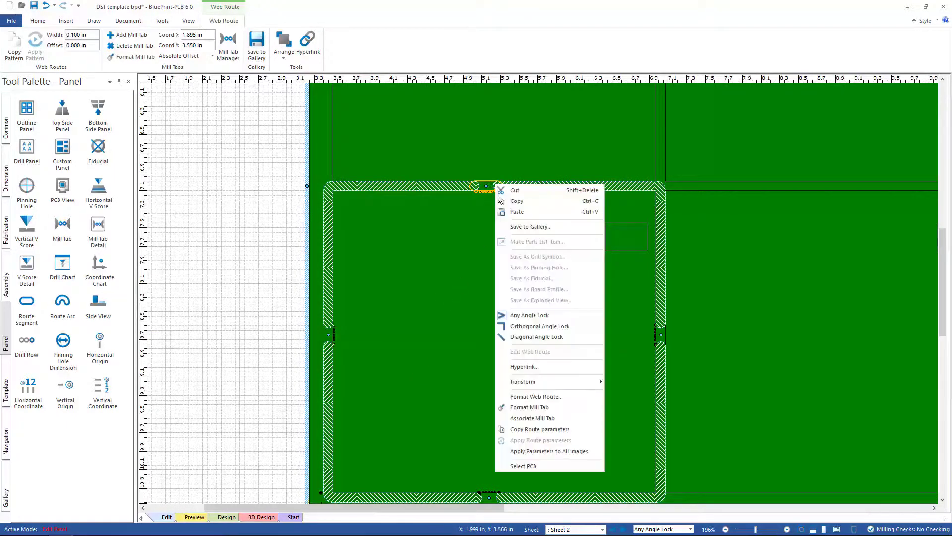
left_click(533, 418)
left_click(488, 498)
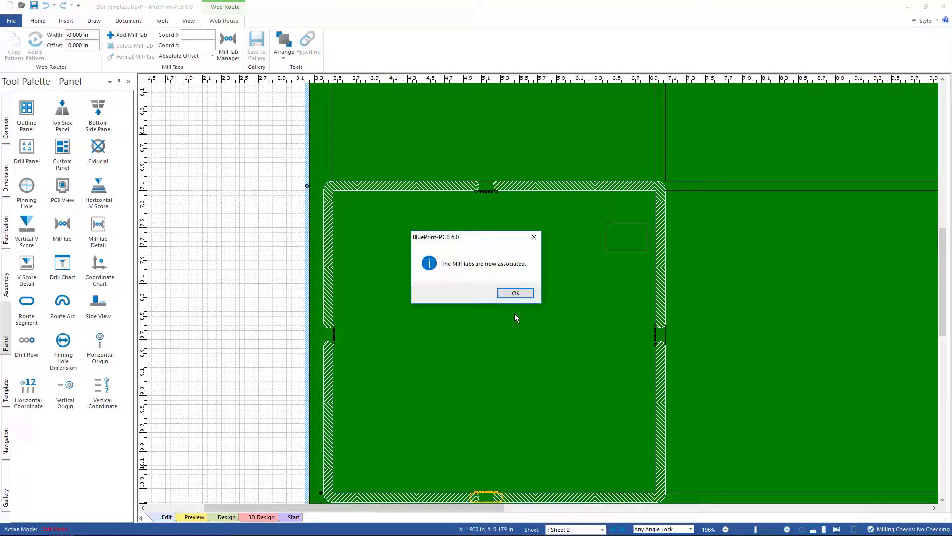
left_click(515, 293)
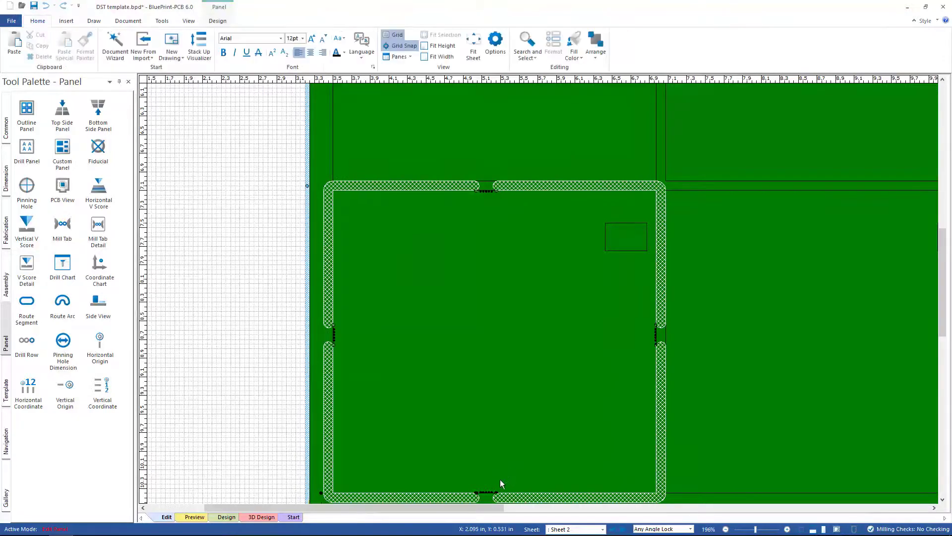
scroll(501, 483, "down", 3)
left_click(495, 443)
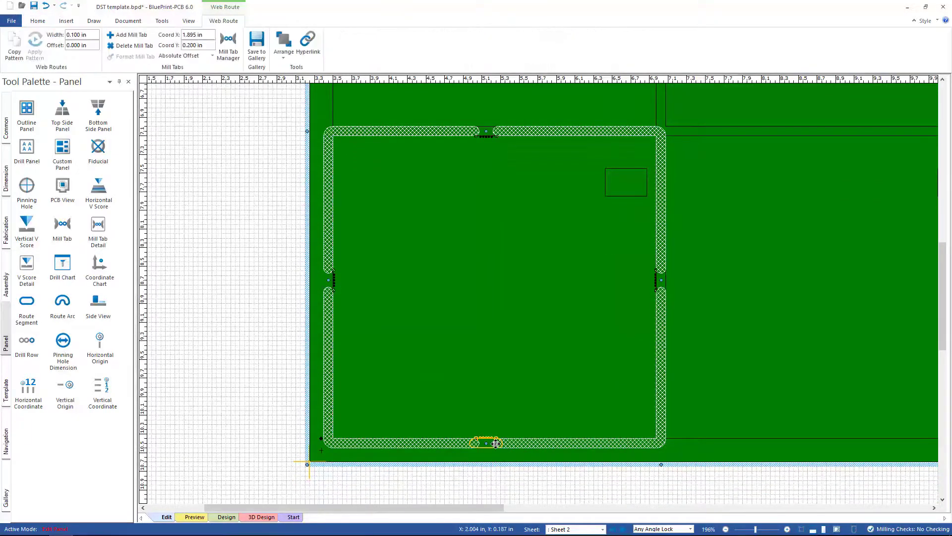
left_click_drag(495, 442, 509, 443)
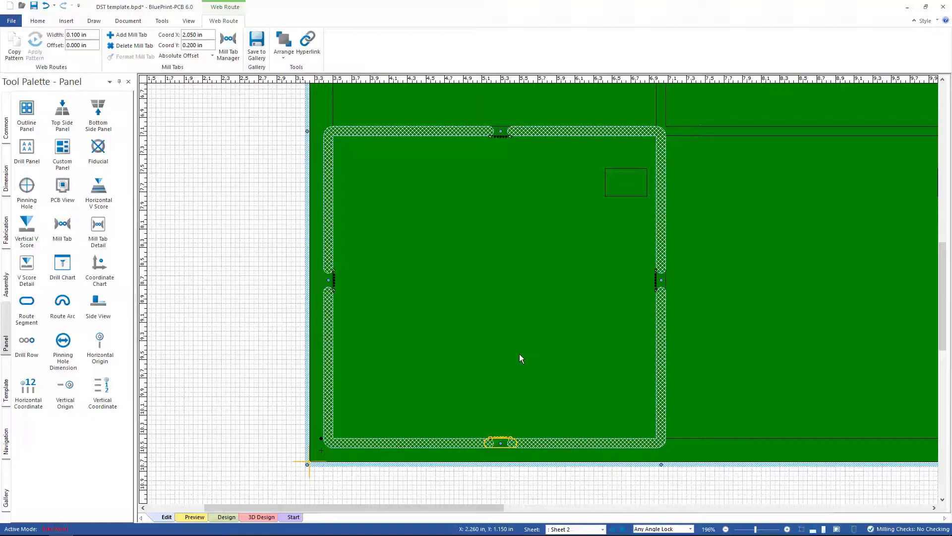
Review the mill tab styles and milling check settings in the Milling Manager without changing them
left_click(228, 47)
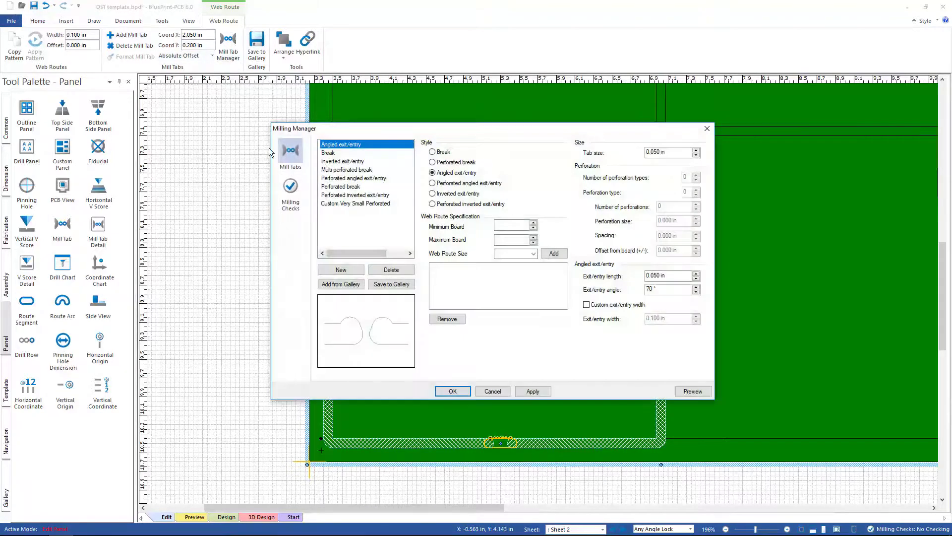
left_click(345, 154)
left_click(342, 170)
left_click(343, 187)
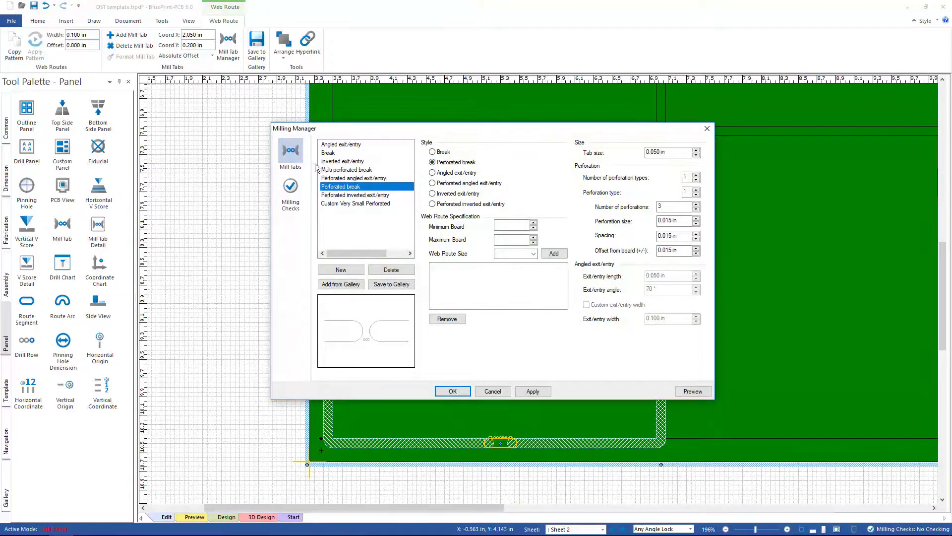
left_click(290, 189)
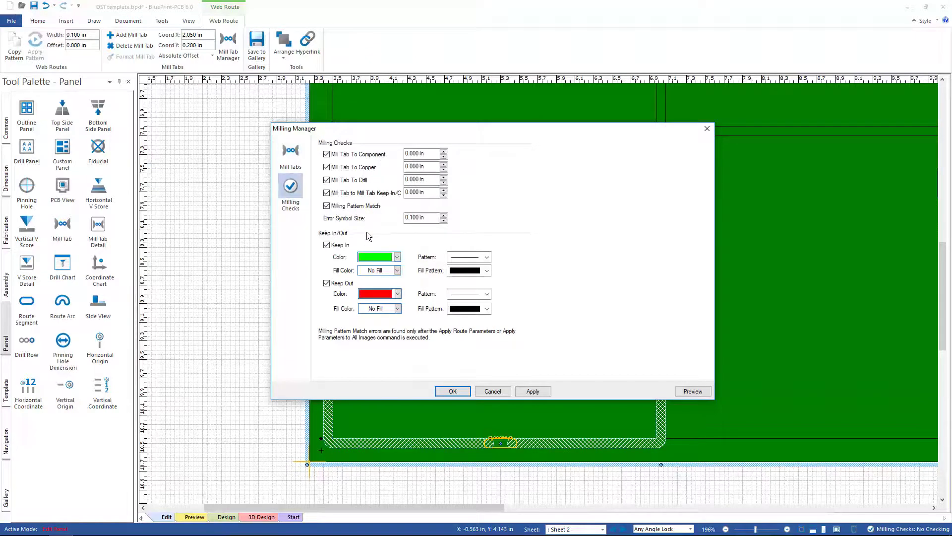
left_click(488, 392)
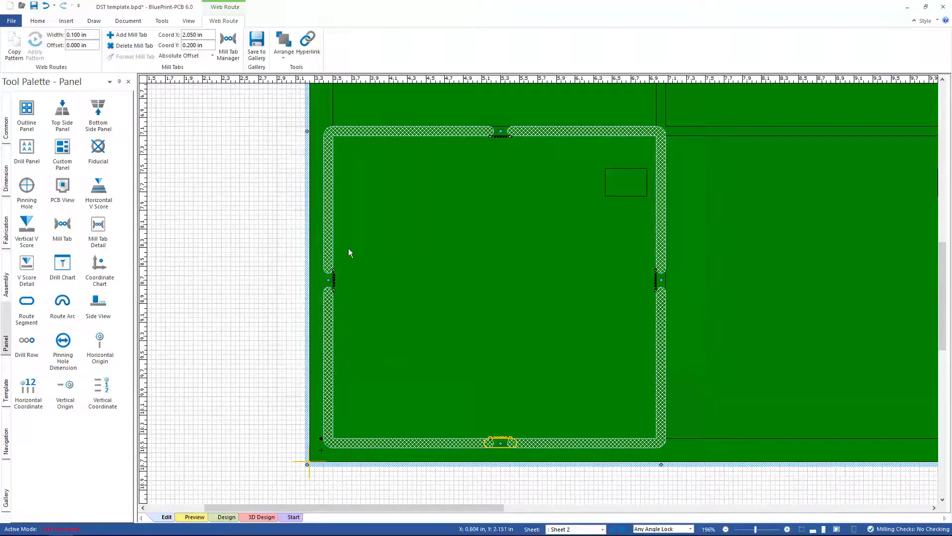
Apply the web route parameters to all board images on the panel and merge the web routes
right_click(322, 244)
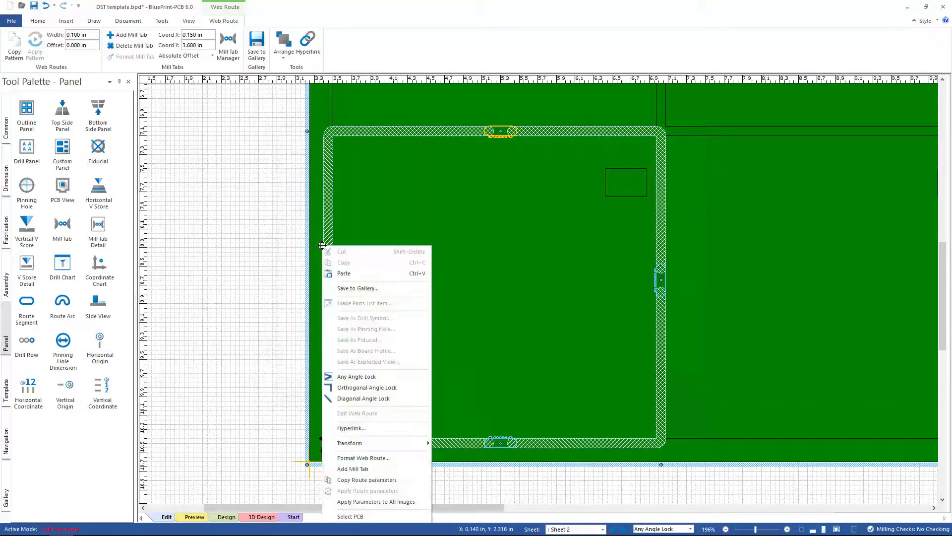
left_click(373, 502)
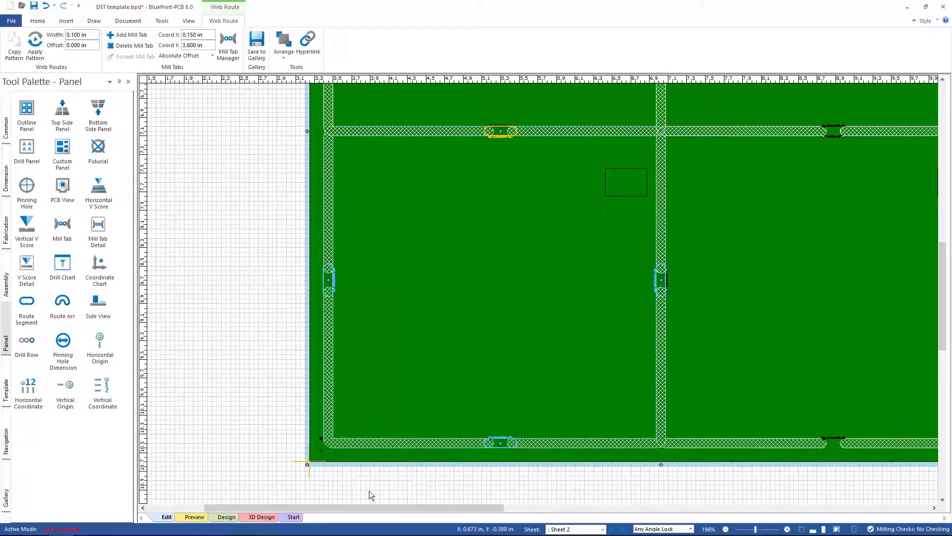
right_click(355, 455)
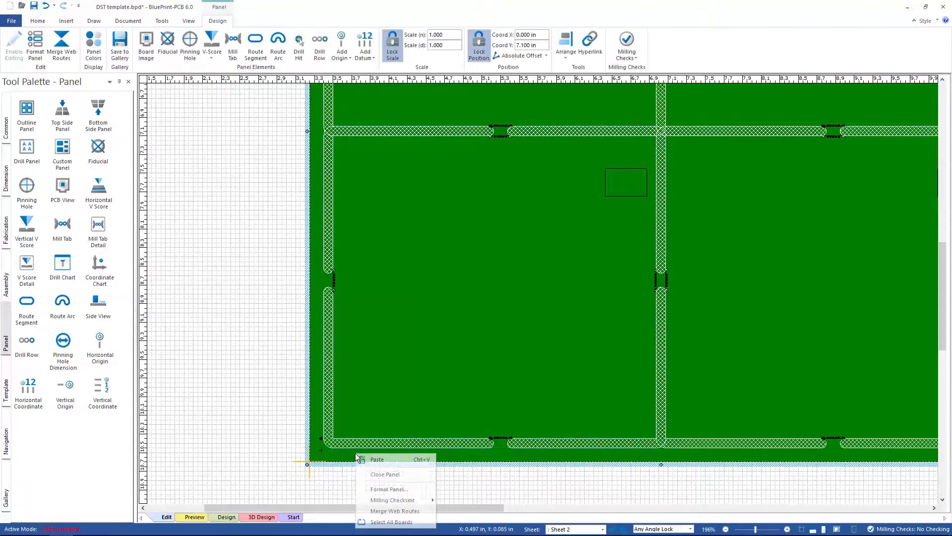
left_click(382, 510)
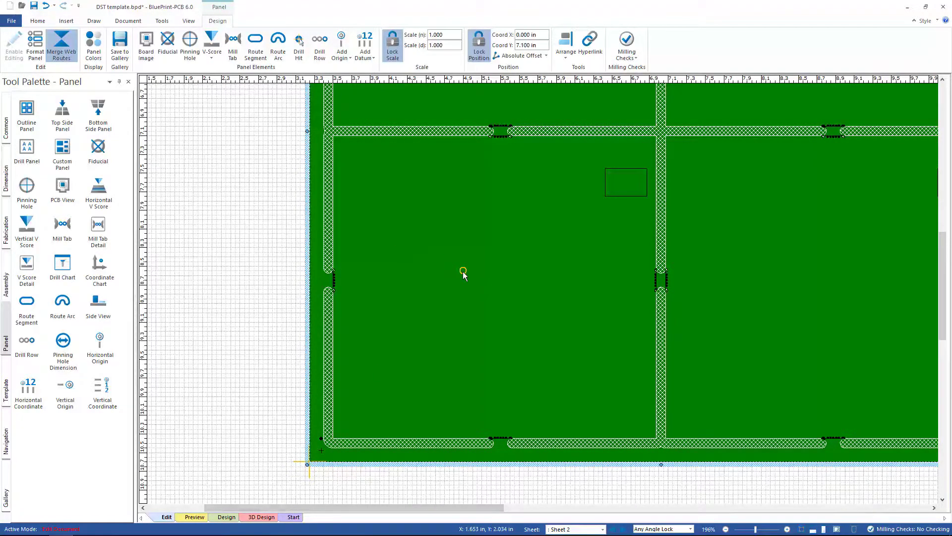
scroll(496, 273, "up", 3)
scroll(240, 226, "up", 1)
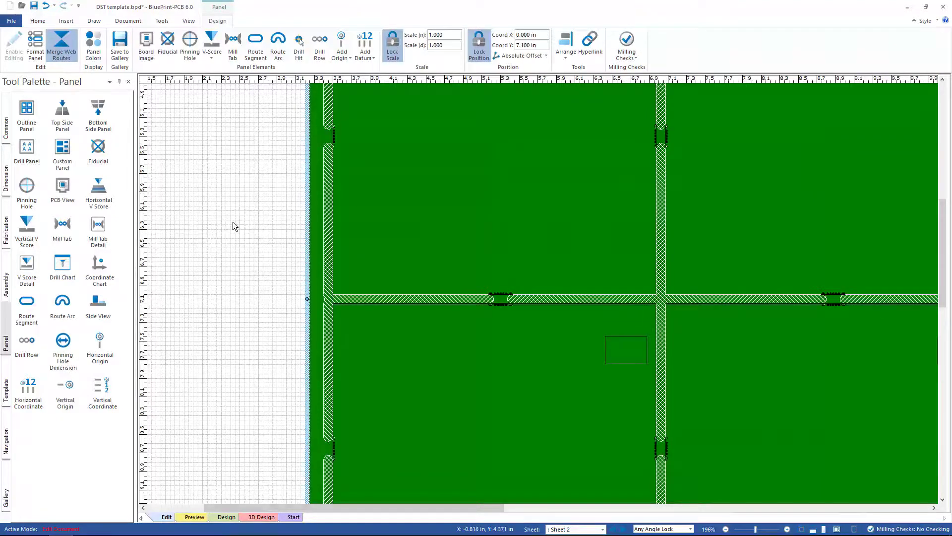
Leave panel editing, accept the auto-update of the Sheet 2 drill chart, and look over the whole sheet
left_click(233, 225)
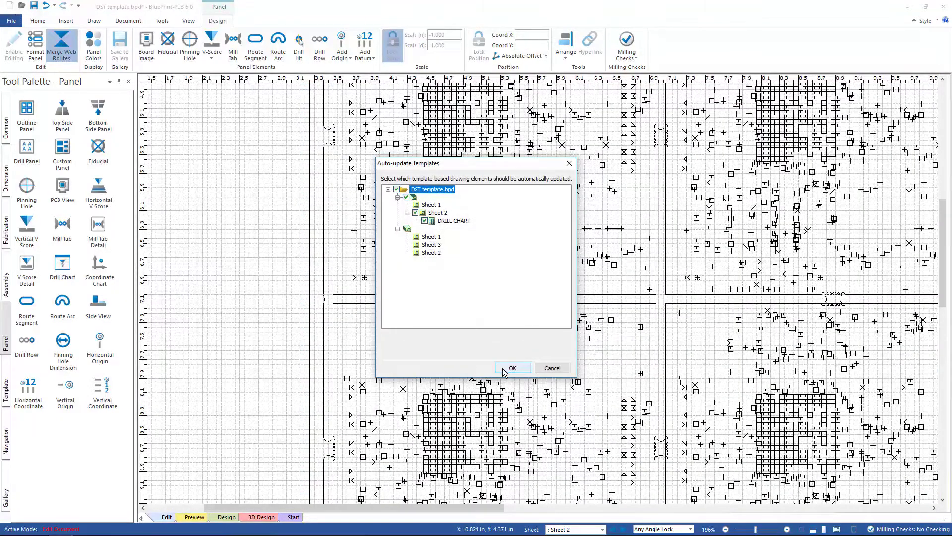
left_click(513, 368)
left_click(266, 272)
scroll(282, 285, "down", 5, "ctrl")
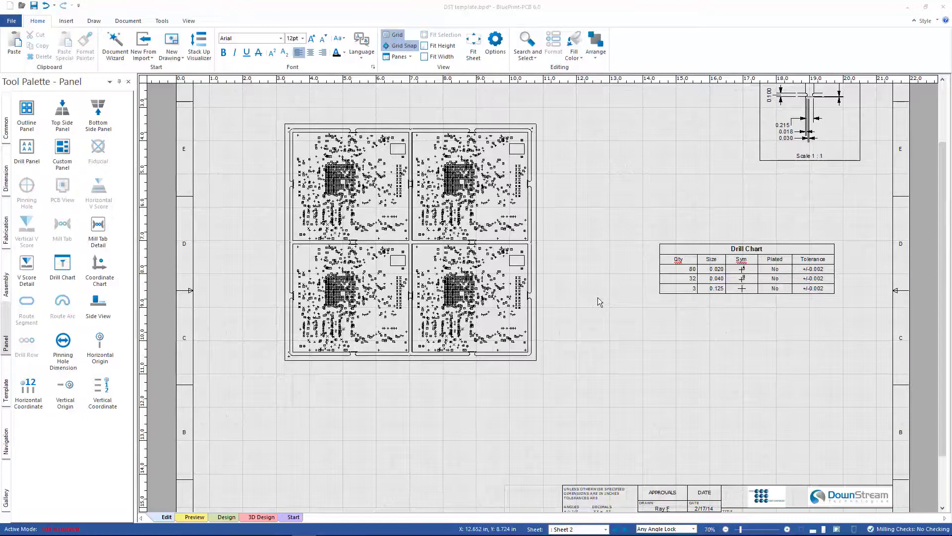
scroll(597, 297, "down", 3)
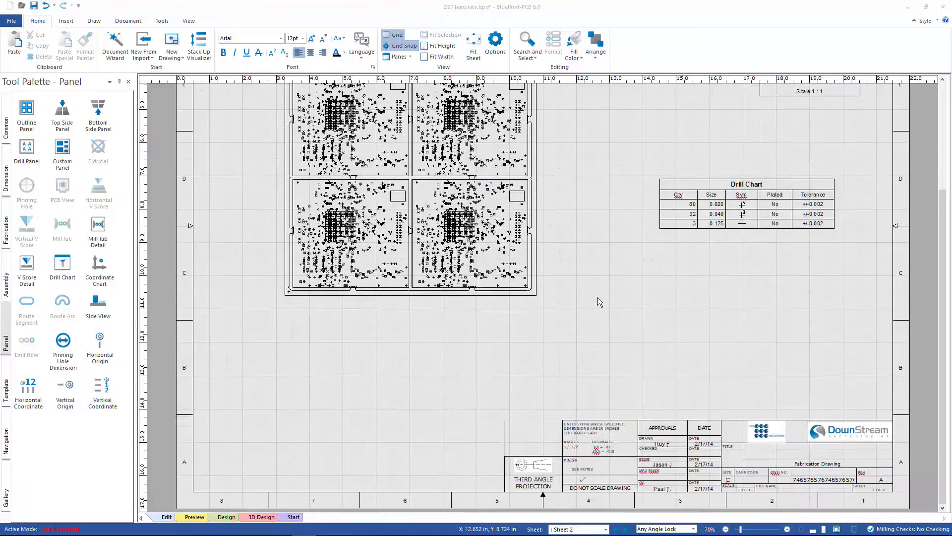
Switch to Sheet 1 of the assembly drawing, fit the sheet in view, and select the top-side PCB view
left_click(625, 530)
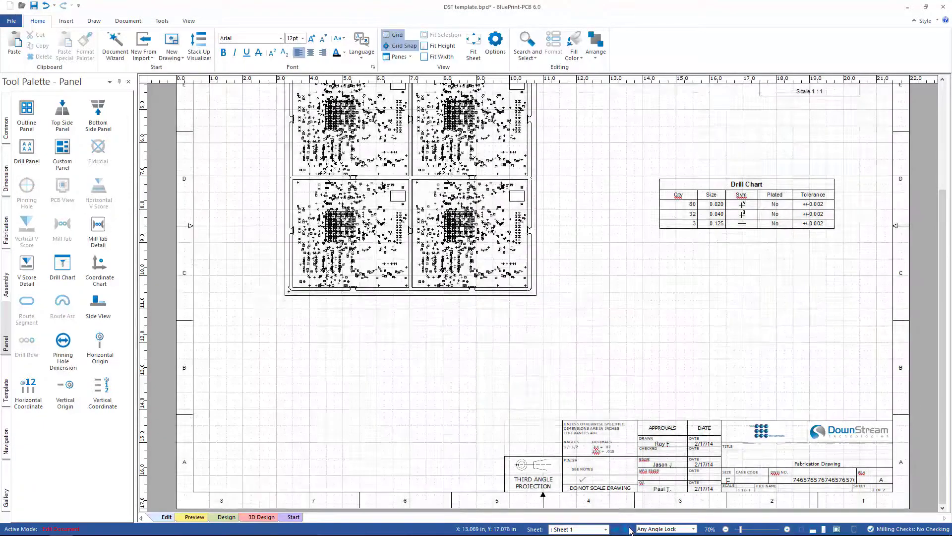
scroll(626, 398, "down", 5)
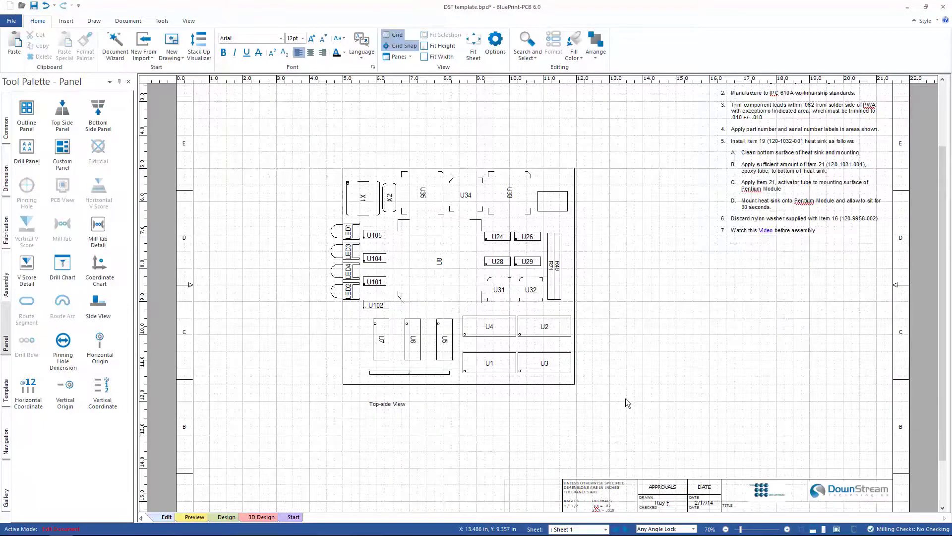
left_click(837, 530)
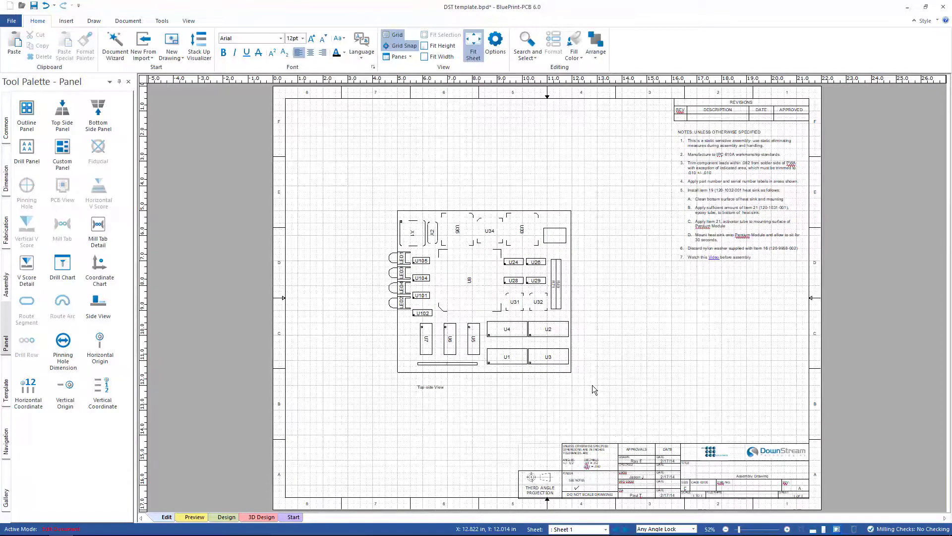
left_click(571, 275)
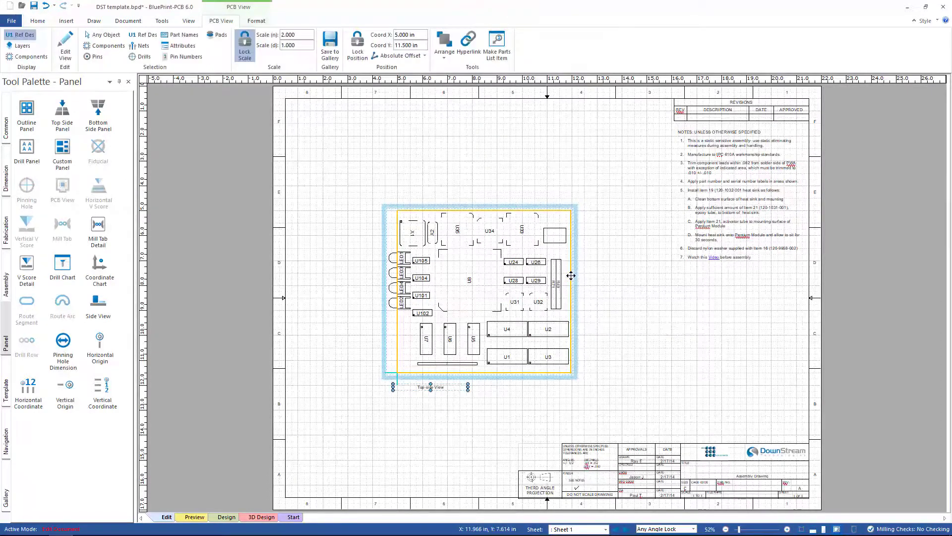
Set the top-side view's reference designator font to 7 pt minimum and 12 pt maximum and generate BluePrint reference designators
right_click(573, 274)
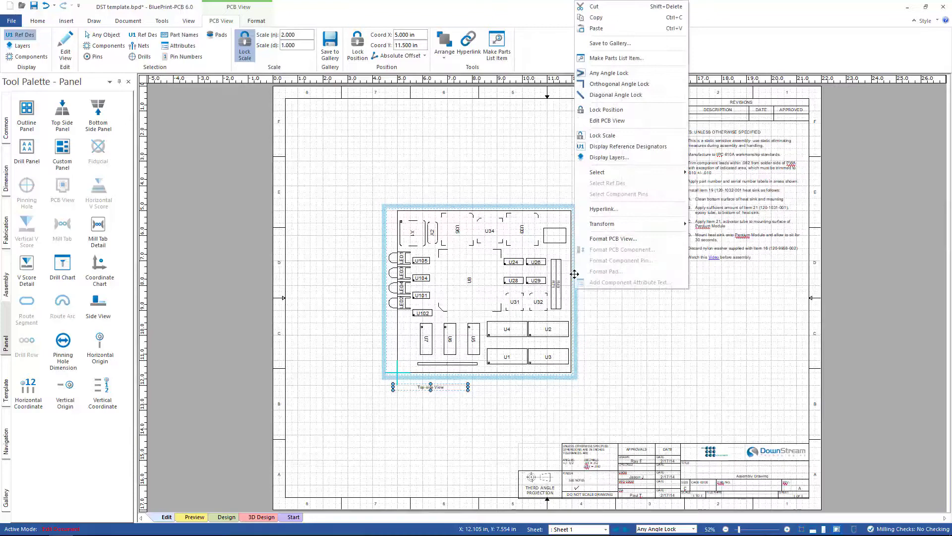
left_click(605, 243)
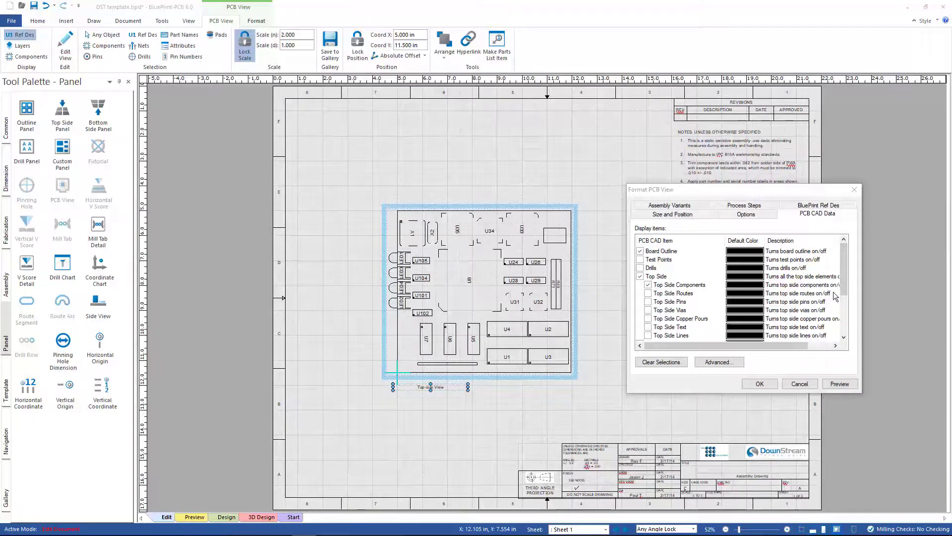
left_click(823, 205)
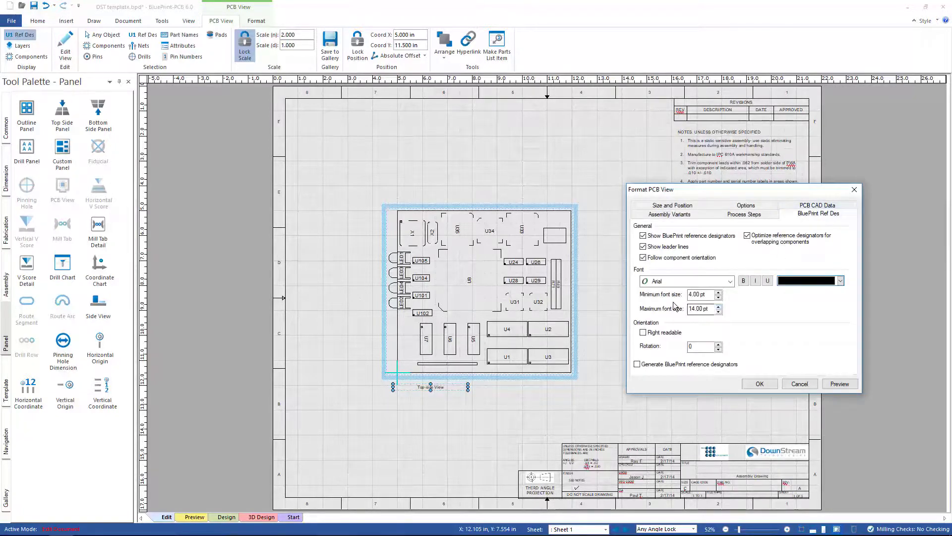
left_click(718, 292)
left_click(719, 311)
left_click(718, 311)
left_click(637, 364)
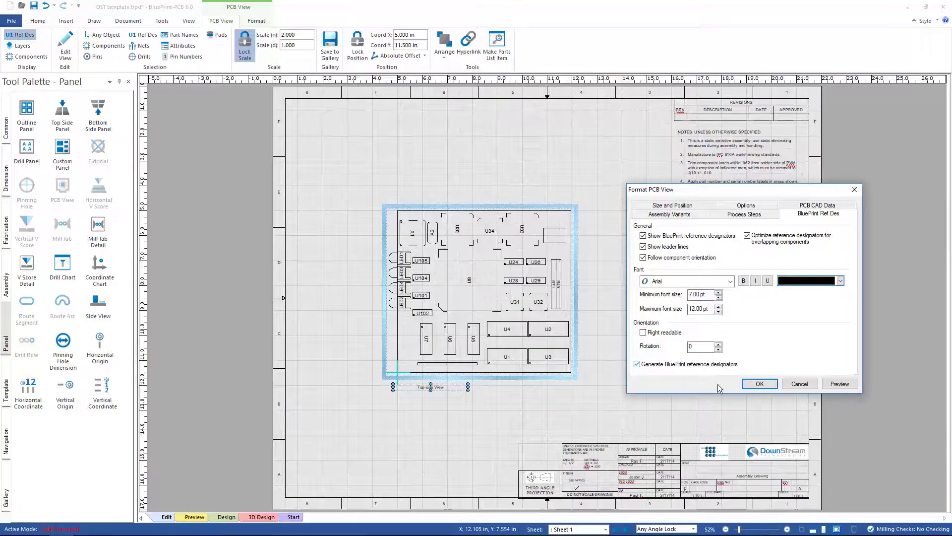
left_click(759, 384)
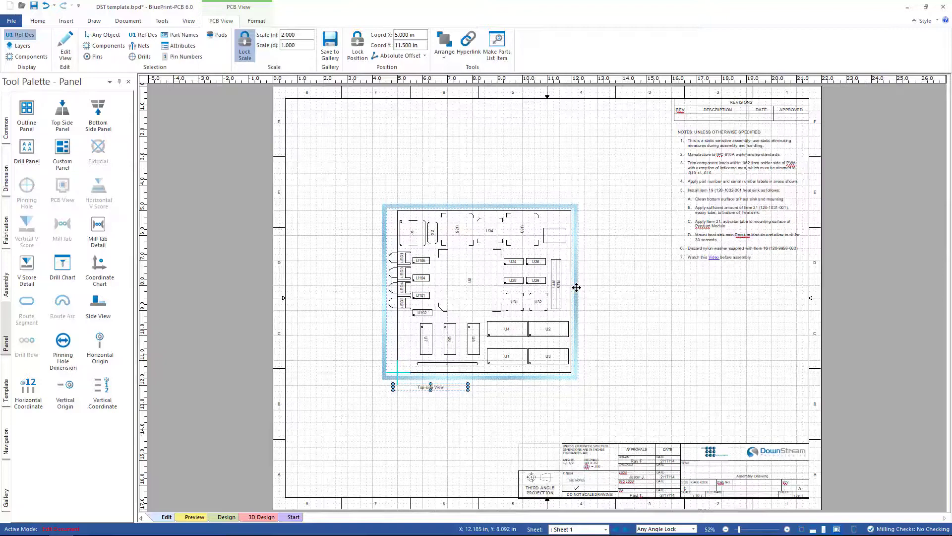
Review the top-side view's BluePrint reference designator options without changing them
right_click(577, 288)
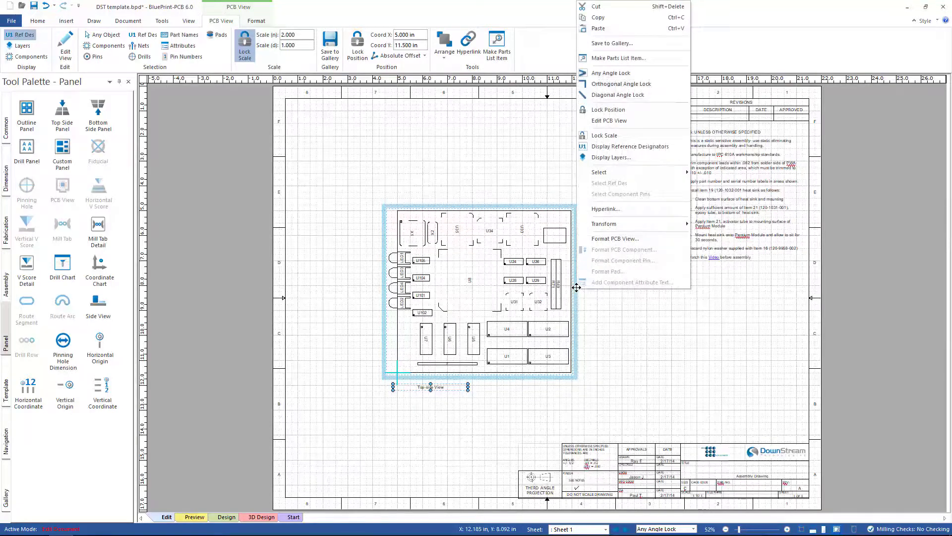
left_click(615, 240)
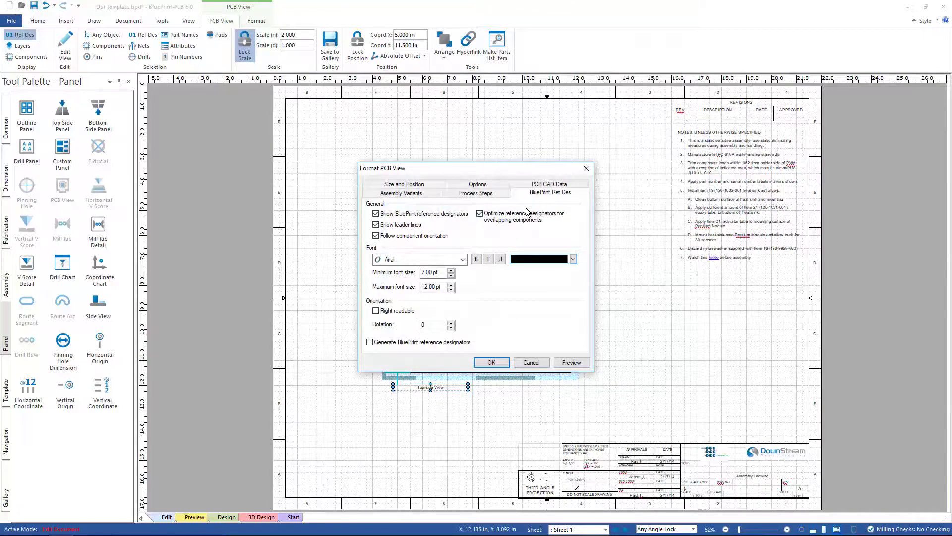
left_click(491, 362)
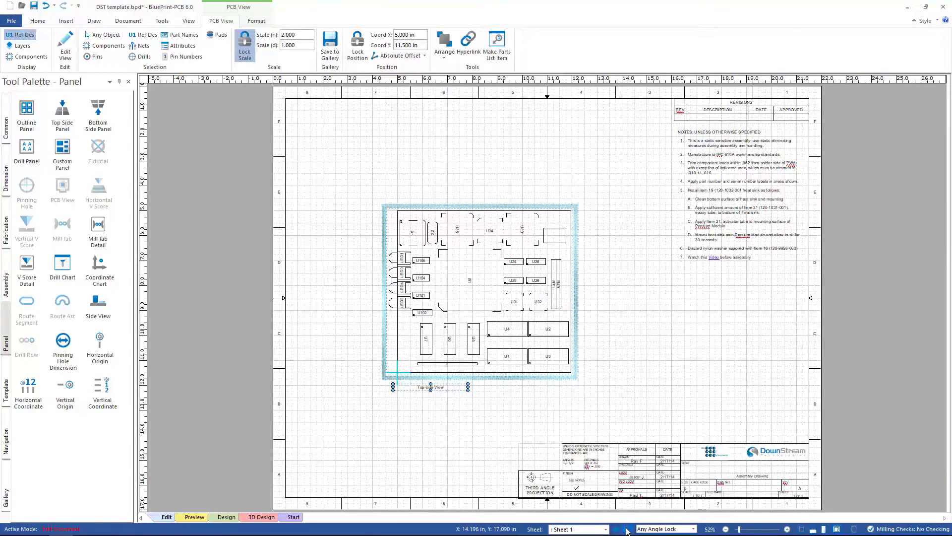
In the bottom-side view, move reference designators R1, R2, R3, R5, R6 and R7 together outside the board's right edge
left_click(627, 529)
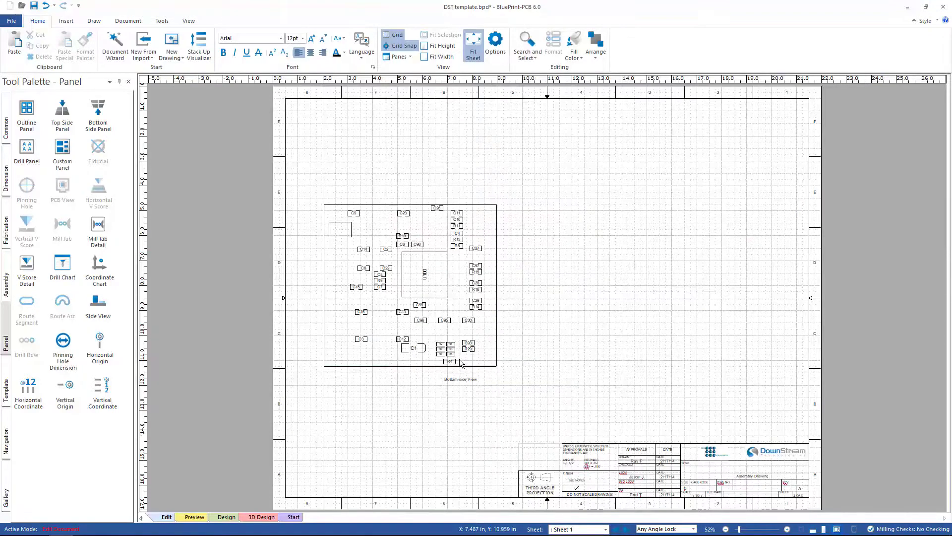
scroll(459, 358, "up", 5)
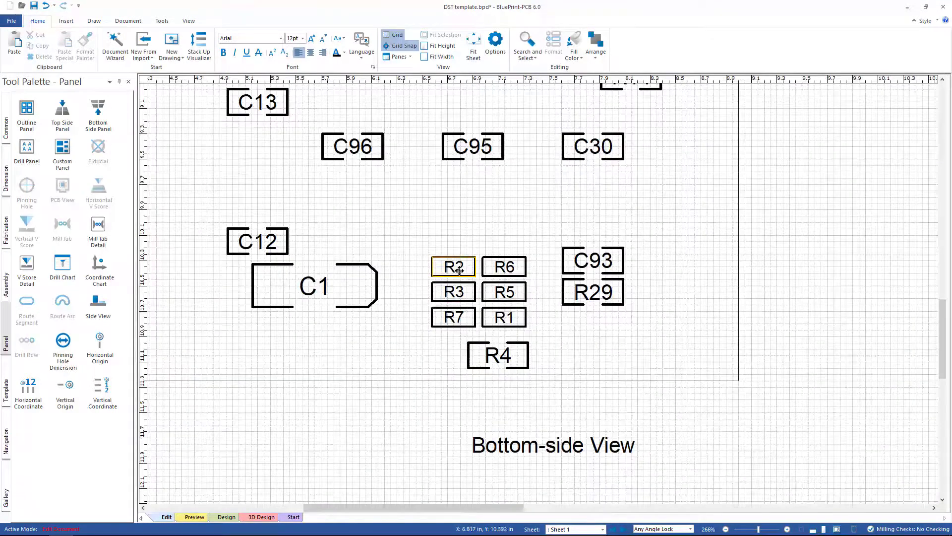
left_click(459, 266)
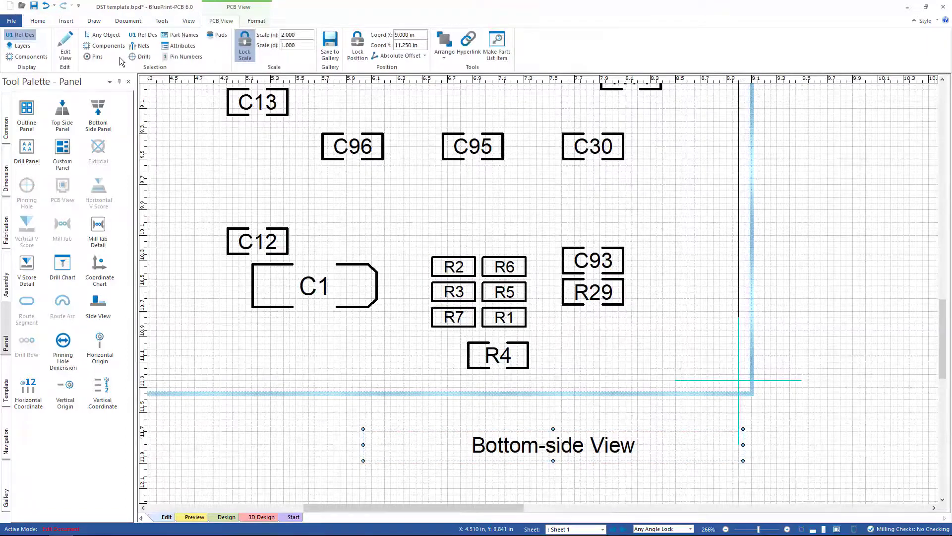
left_click(142, 35)
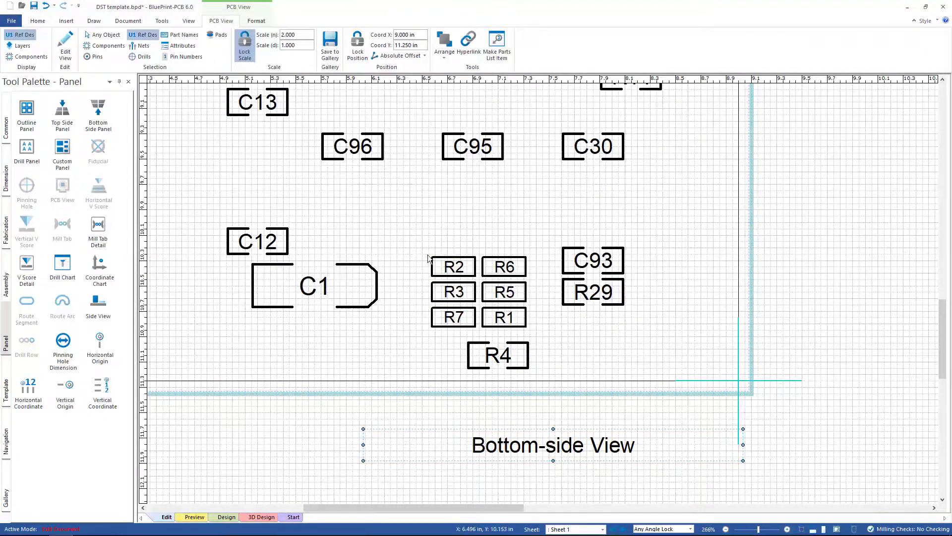
left_click_drag(422, 242, 543, 337)
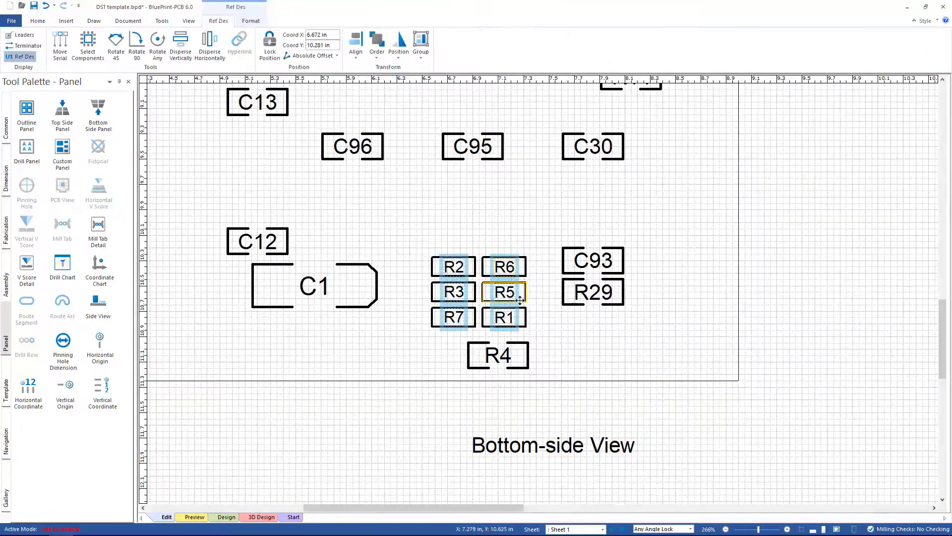
left_click_drag(520, 296, 878, 190)
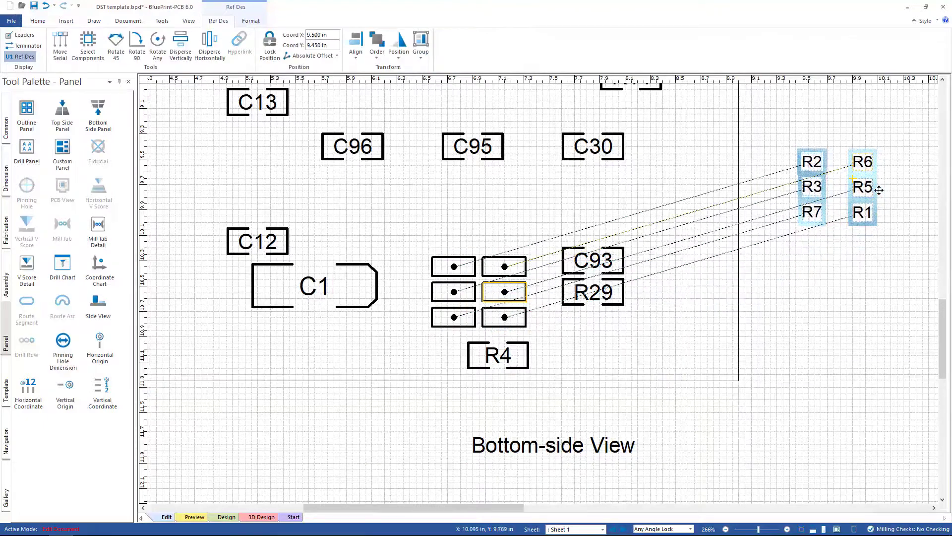
left_click(861, 315)
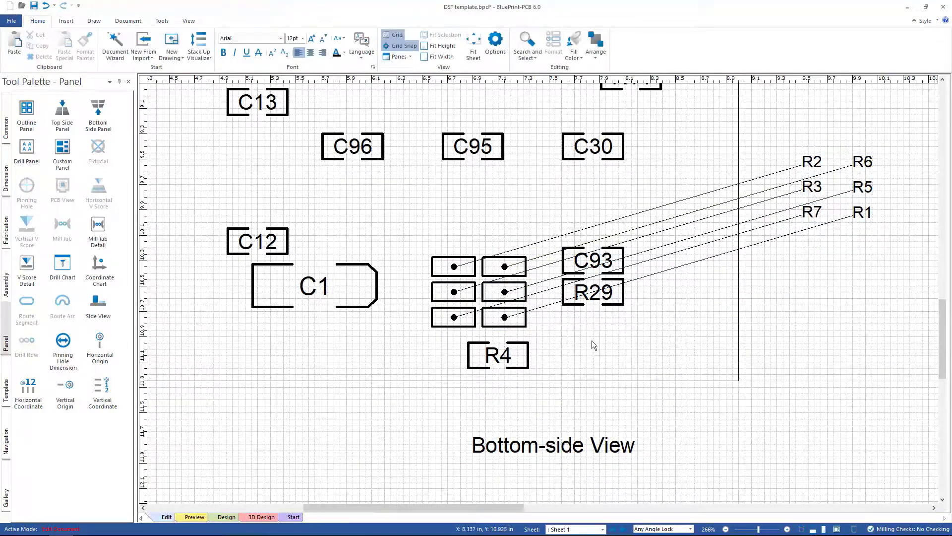
Return to the top-side view, restrict selection to components, and open the format settings of component U28
left_click(610, 297)
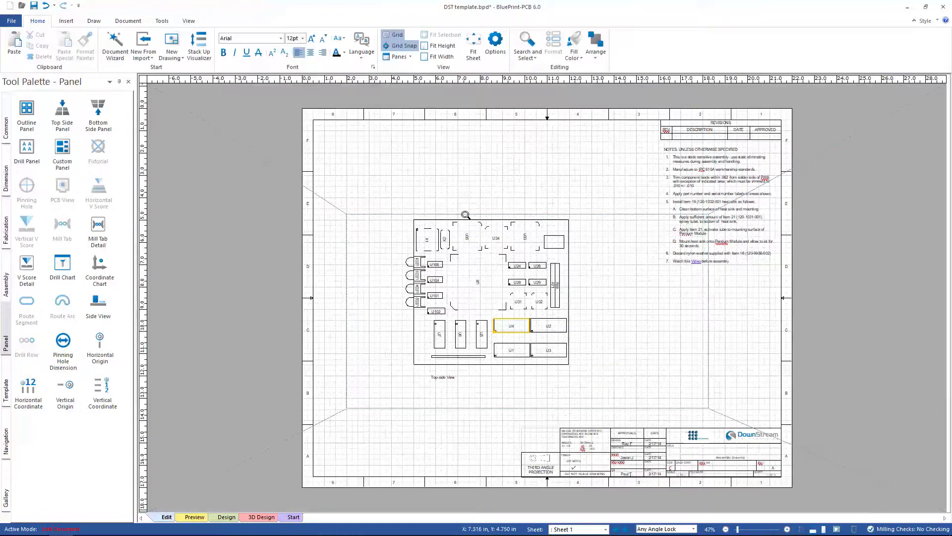
scroll(514, 292, "up", 3)
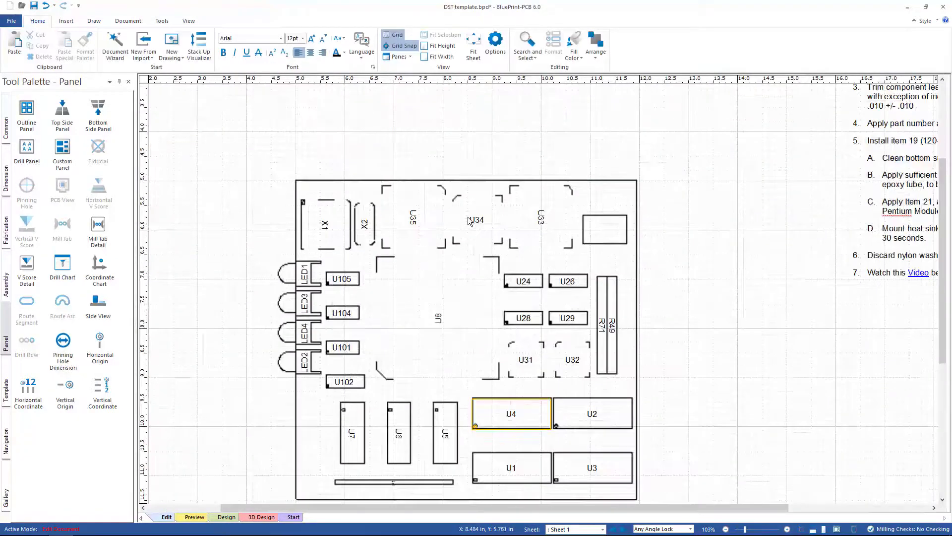
left_click(519, 325)
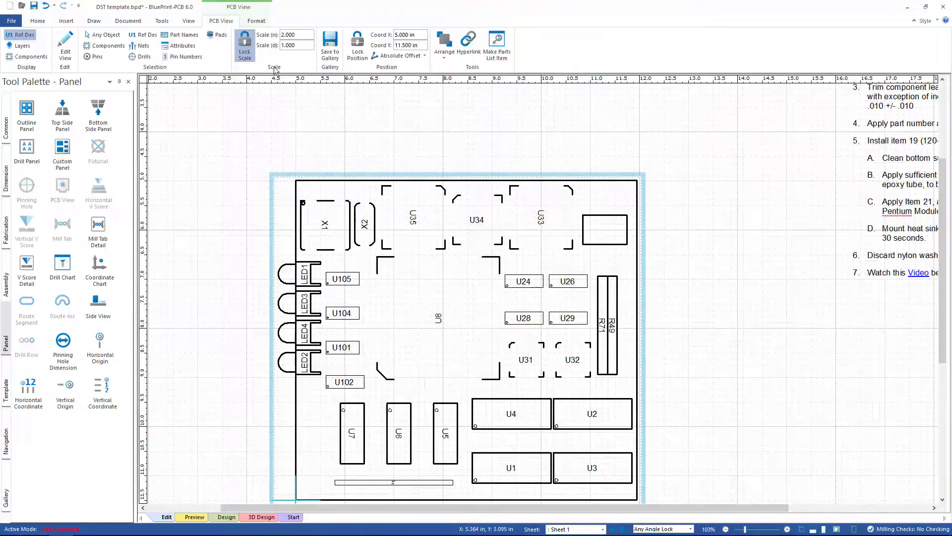
left_click(103, 50)
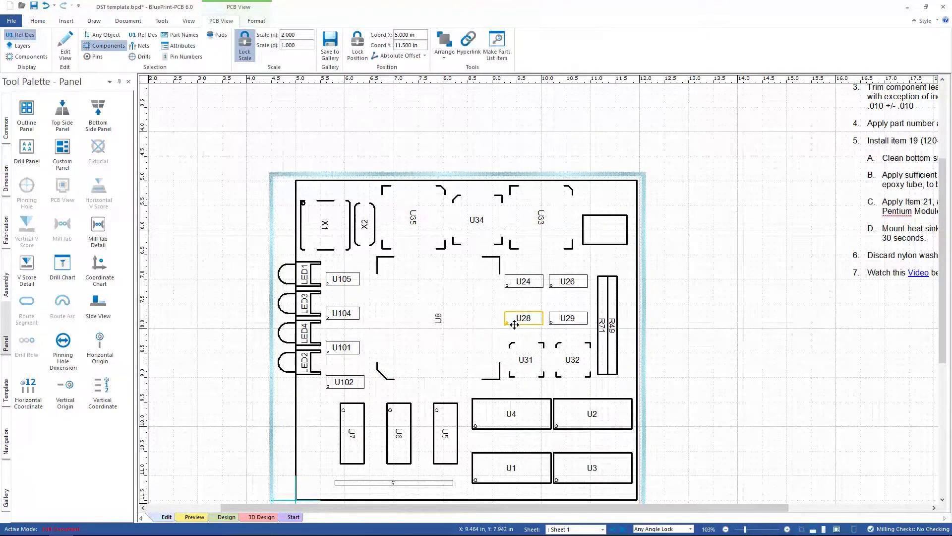
left_click(514, 324)
double_click(514, 324)
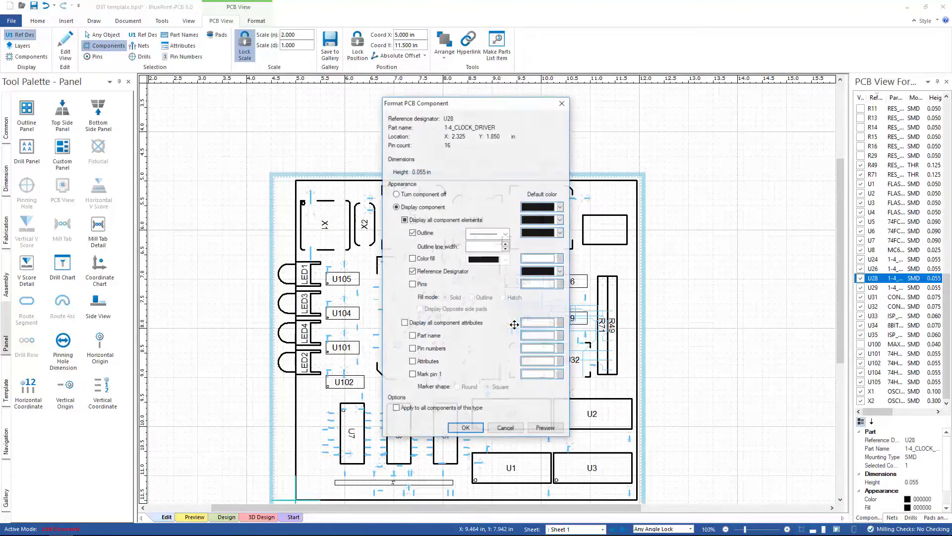
left_click_drag(457, 102, 721, 103)
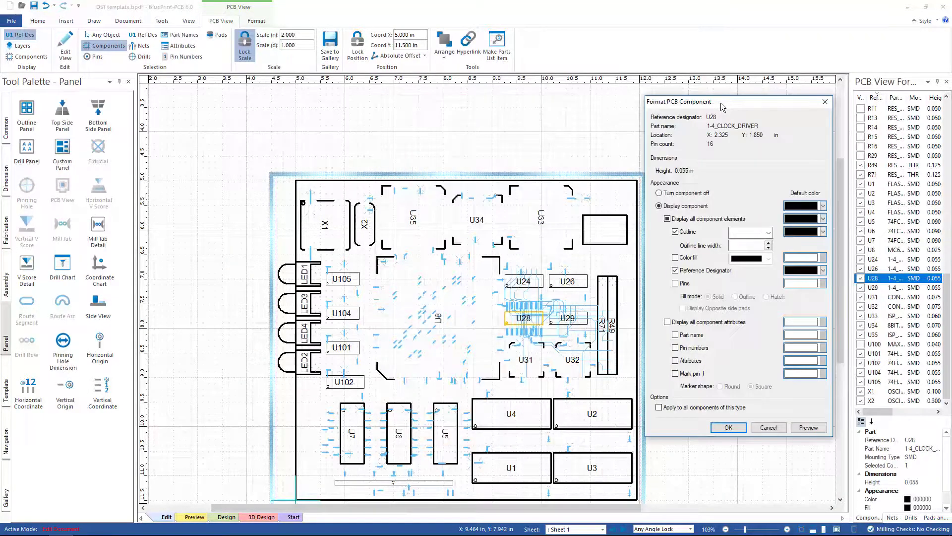
Give U28 a red grid-pattern colour fill, apply the formatting to all components of its type, and preview it
left_click(675, 258)
left_click(769, 258)
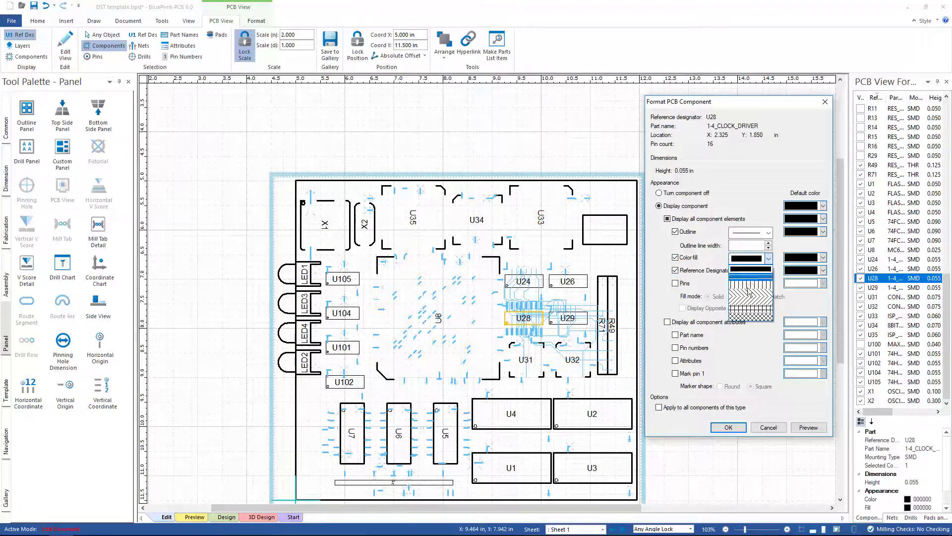
left_click(749, 312)
left_click(824, 257)
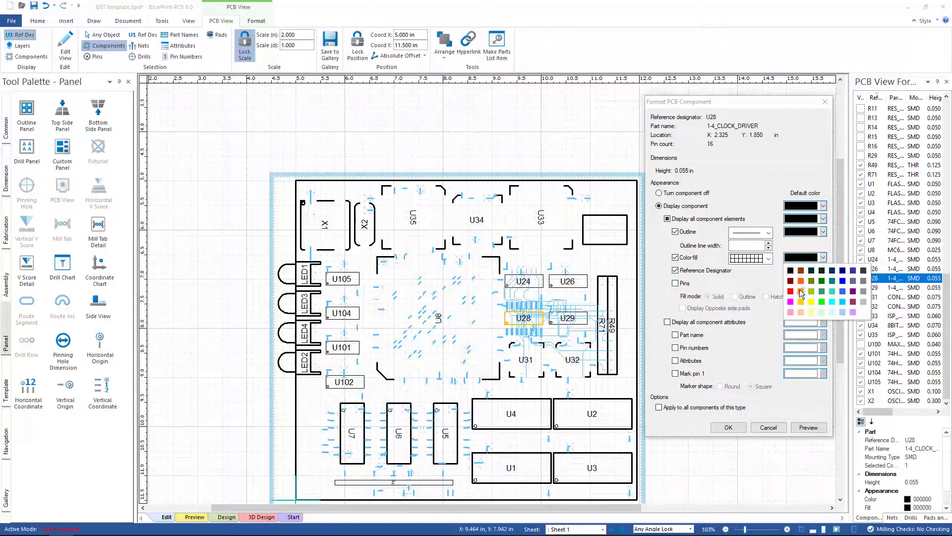
left_click(793, 297)
left_click(809, 429)
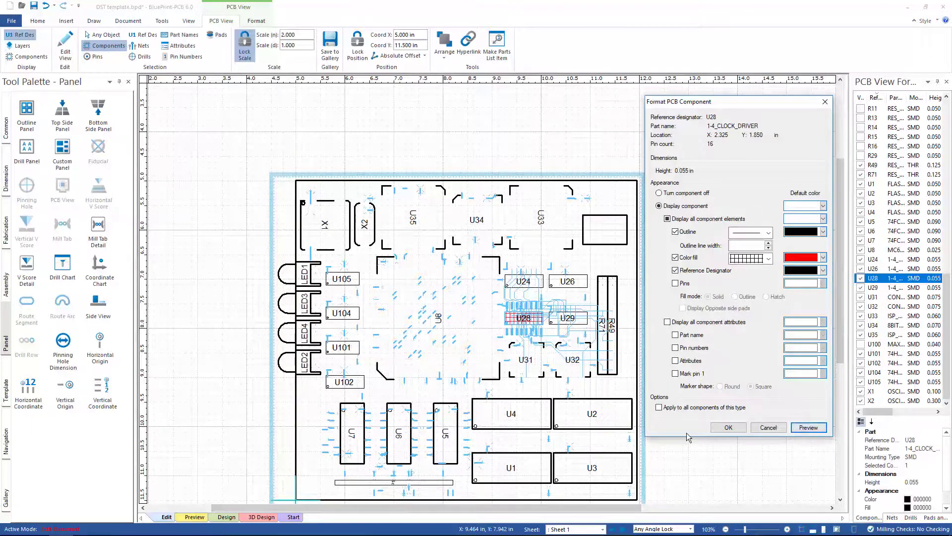
left_click(659, 407)
left_click(808, 428)
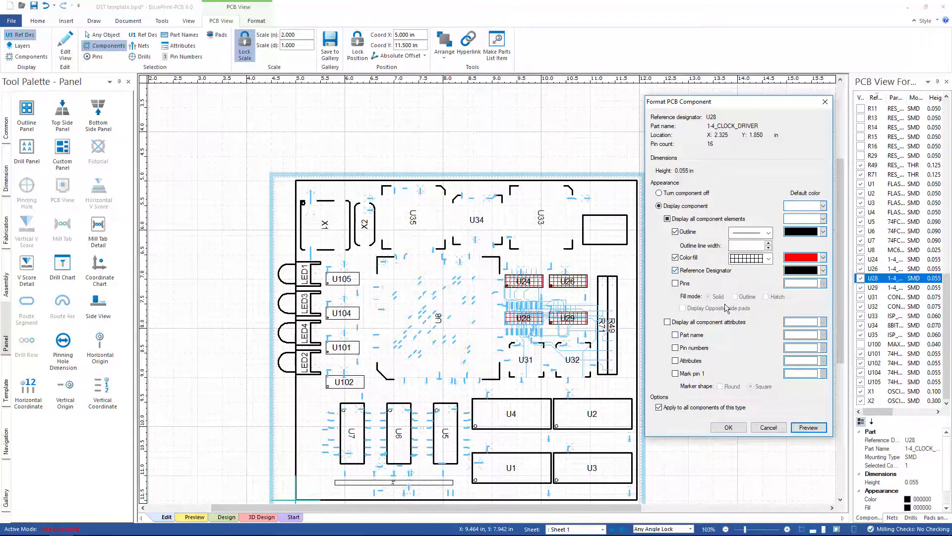
Display the pins of U28's component type in outline mode, mark pin 1 with an orange square, and accept the formatting
left_click(676, 283)
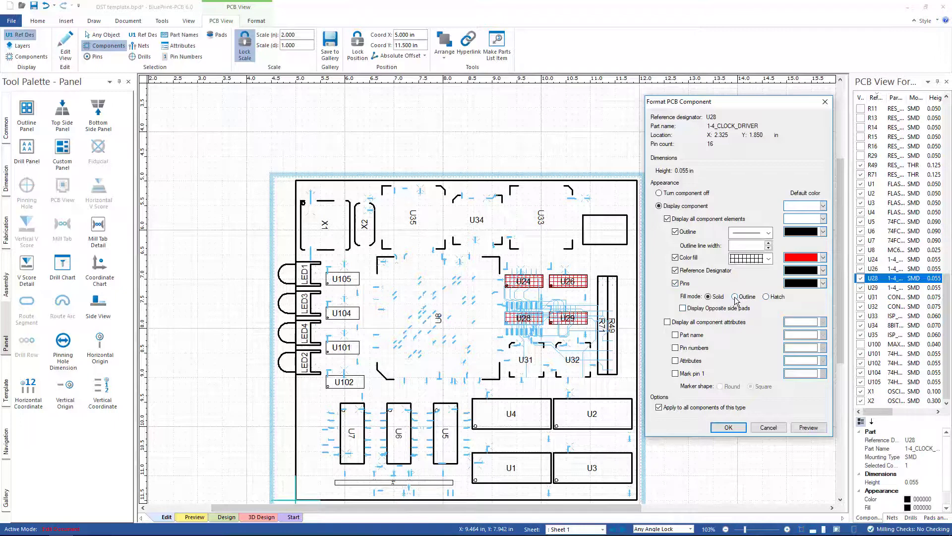
left_click(735, 297)
left_click(676, 374)
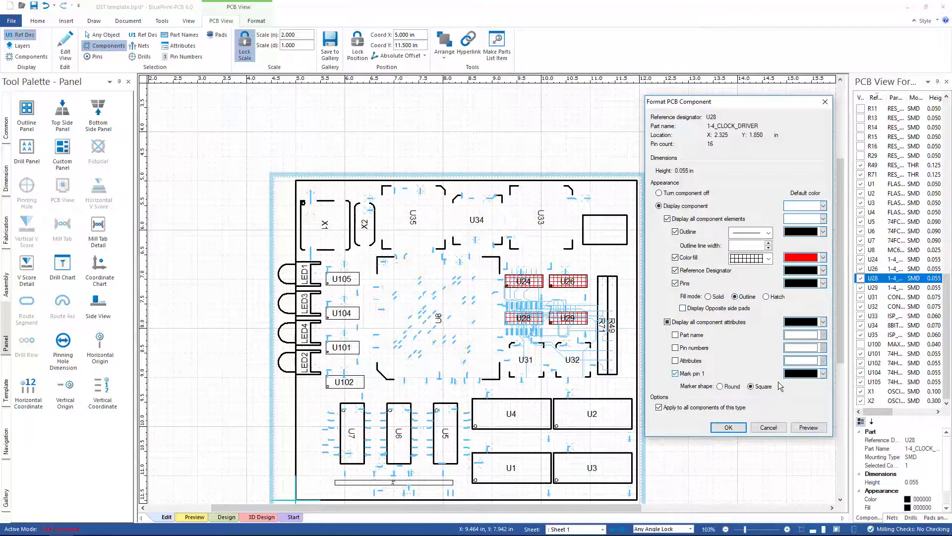
left_click(823, 373)
left_click(799, 408)
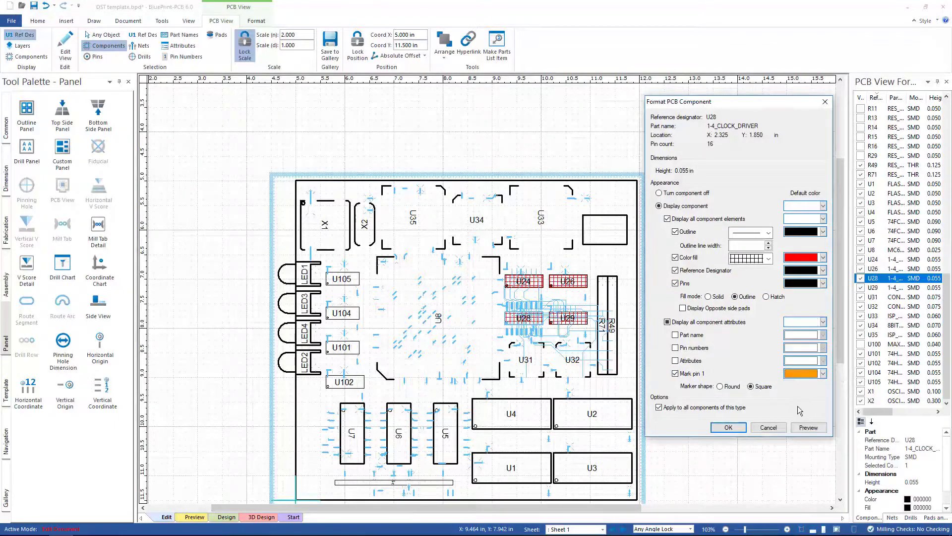
left_click(728, 427)
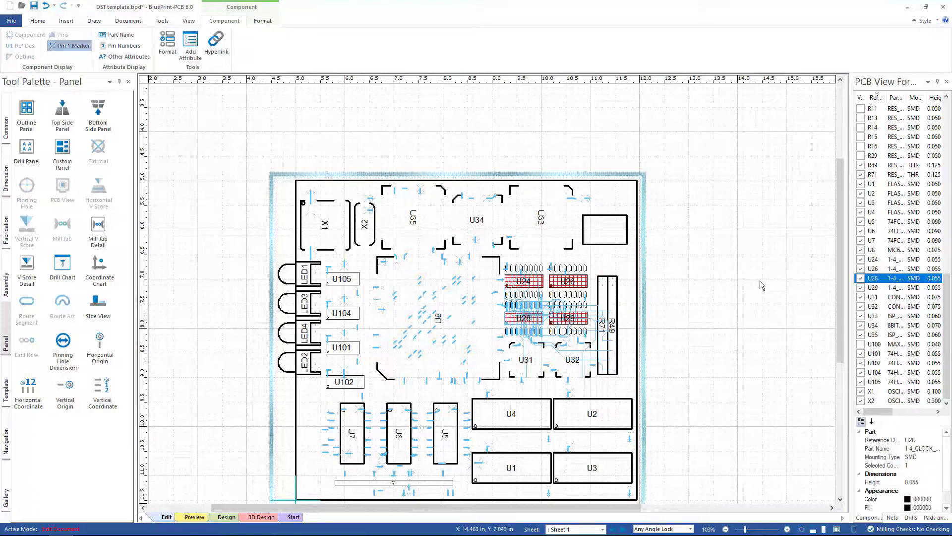
Select components U100 through U105 in the component list, review their shared format settings without changes, and clear the selection
left_click(889, 168)
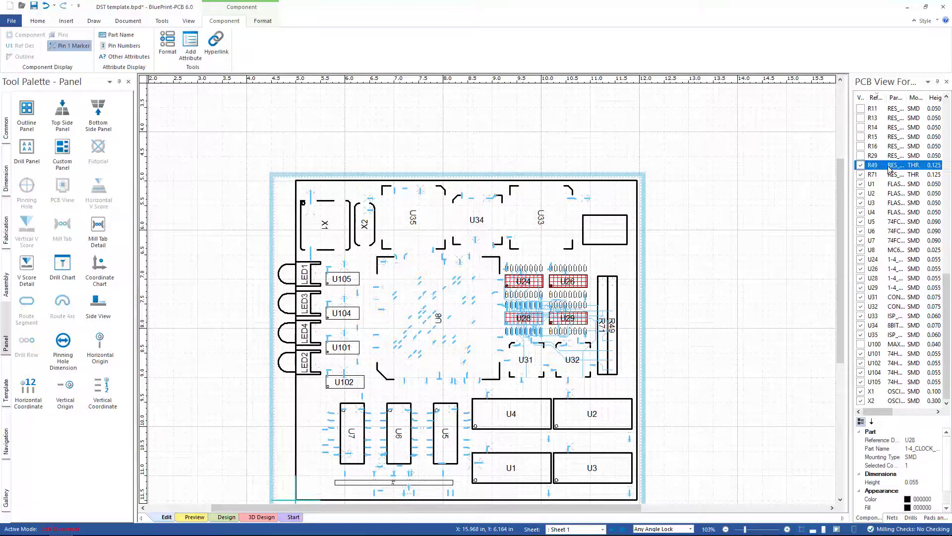
left_click(887, 381, "ctrl")
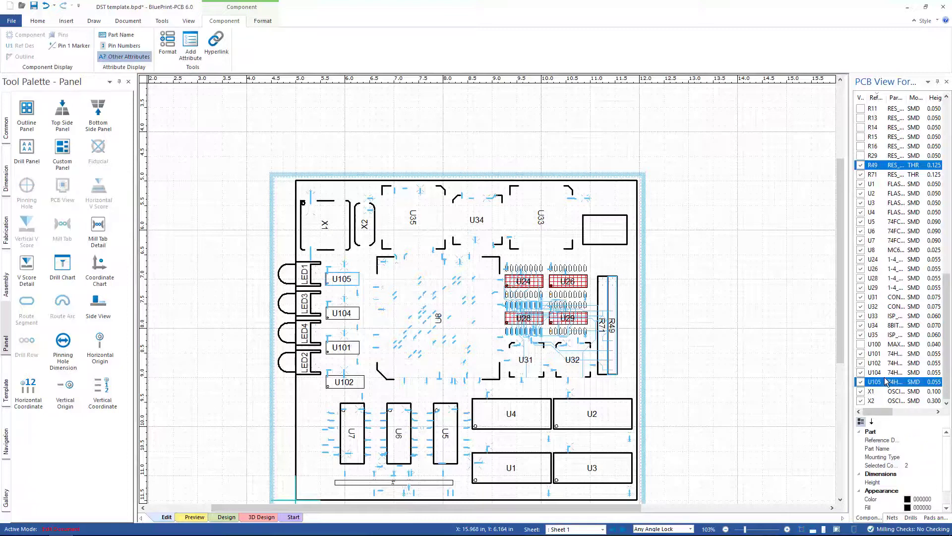
left_click(887, 346, "shift")
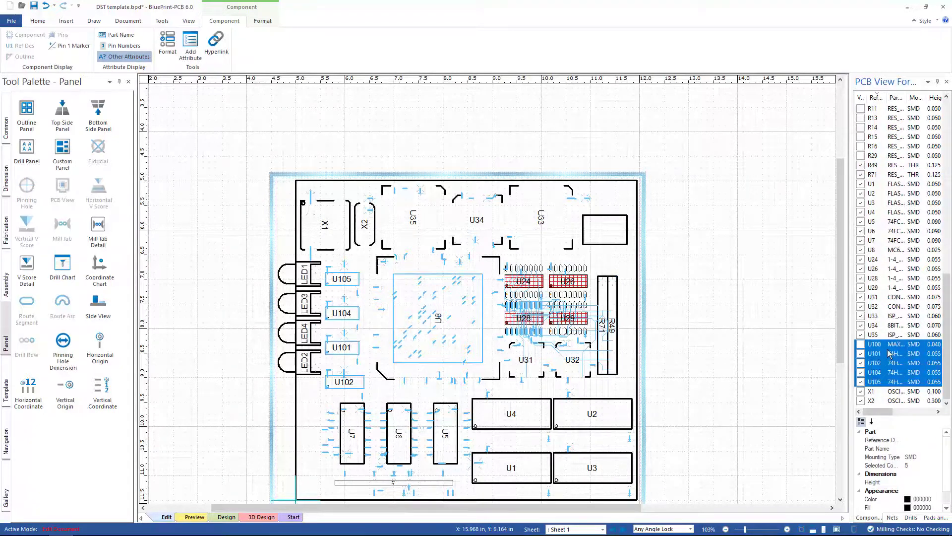
double_click(875, 346)
left_click_drag(460, 106, 696, 99)
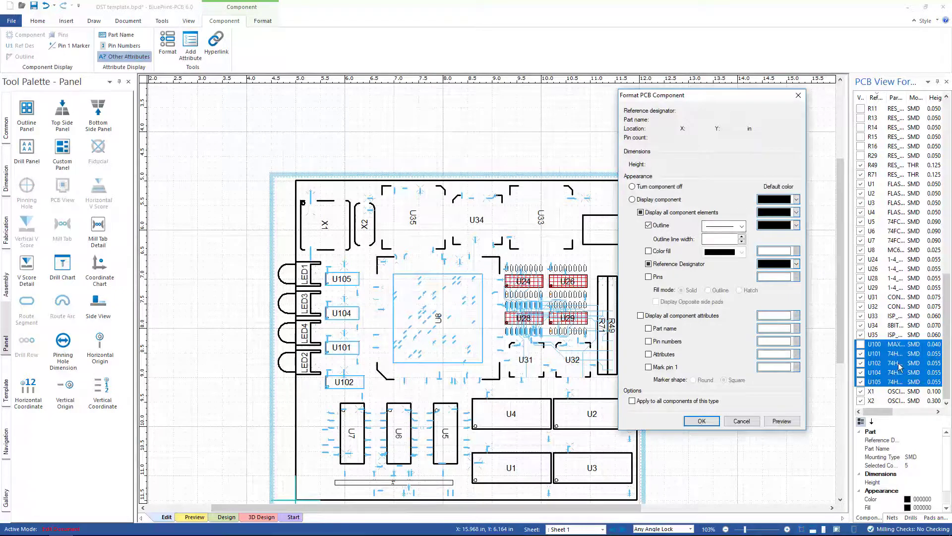
left_click(738, 422)
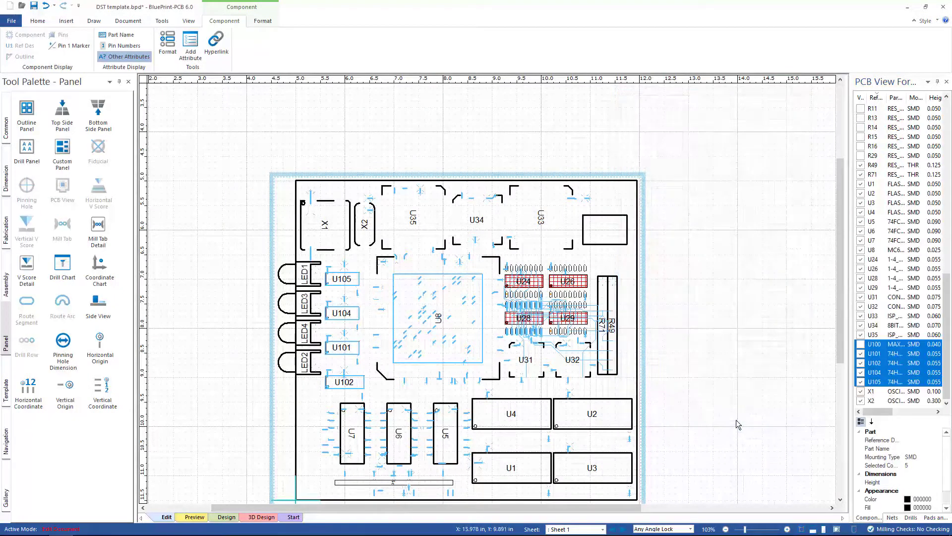
left_click(698, 320)
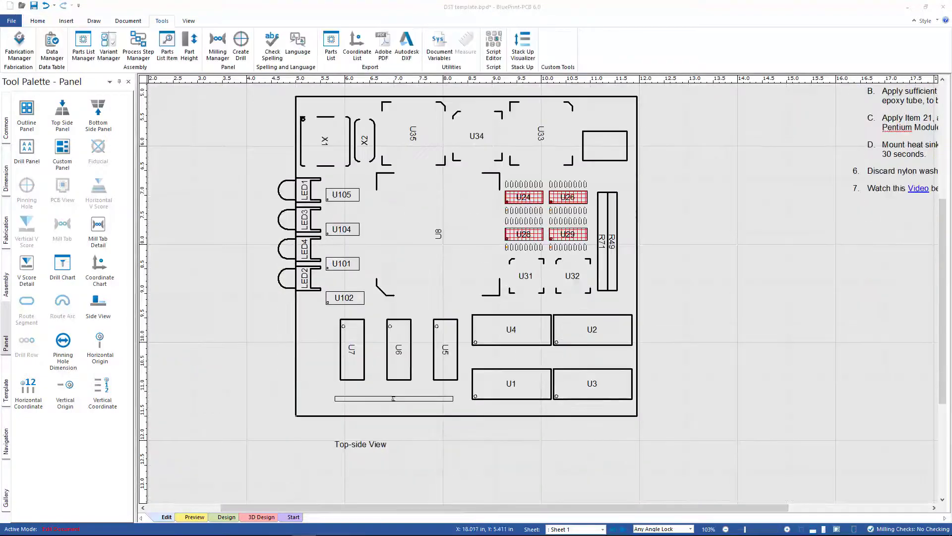
Examine the available import formats, including the variant parts list option, and return to the drawing without importing anything
left_click(635, 239)
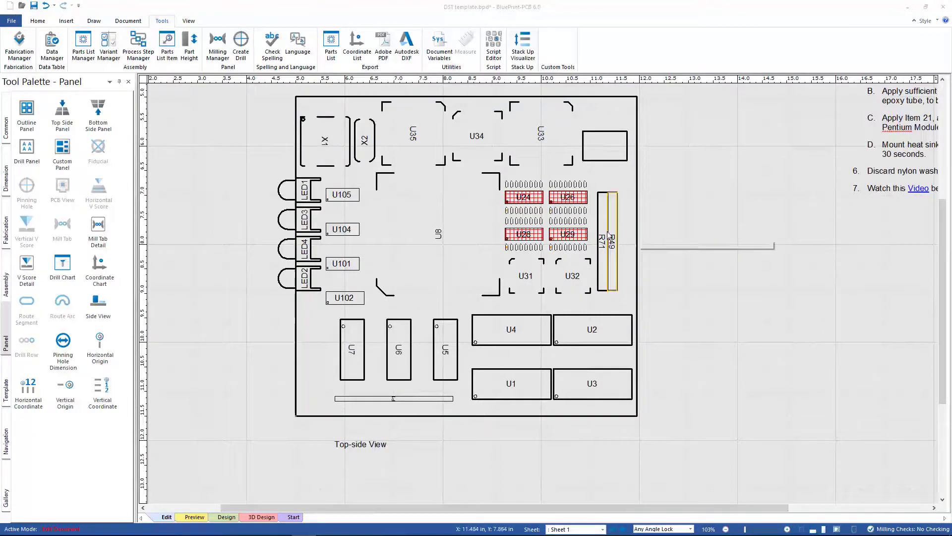
left_click(12, 22)
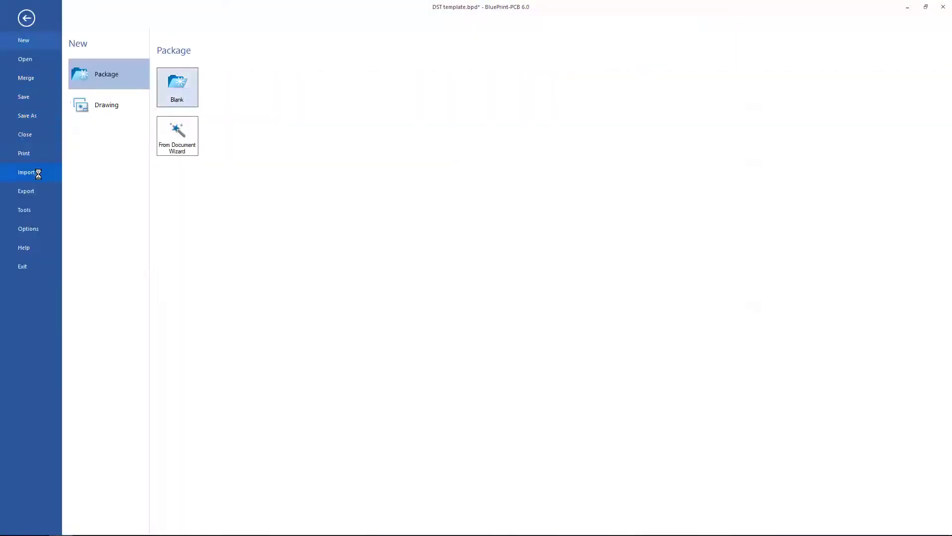
left_click(54, 189)
scroll(177, 375, "down", 8)
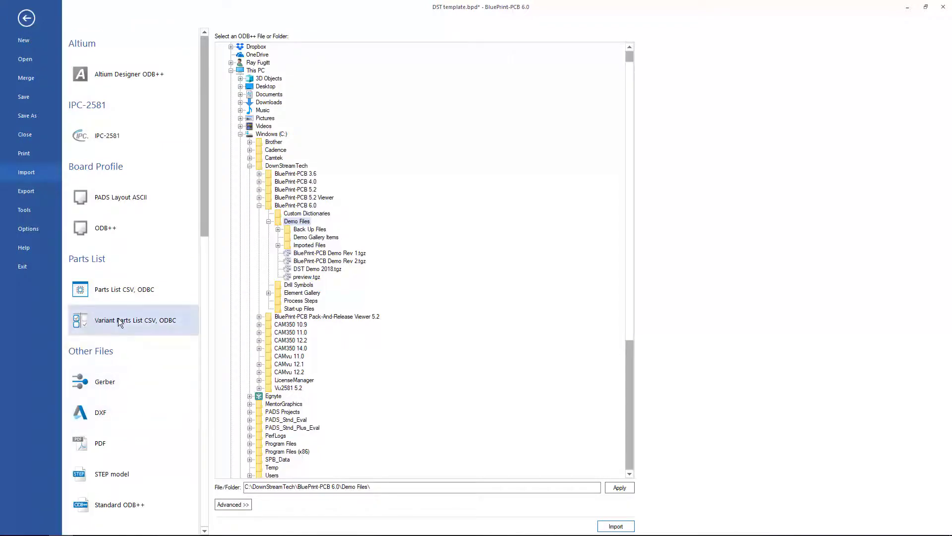
left_click(26, 19)
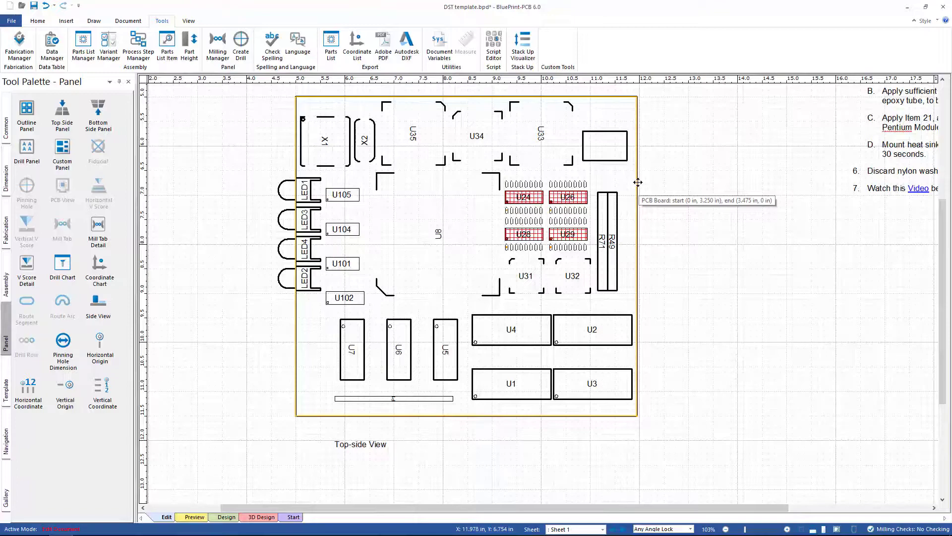
Assign the Build1 assembly variant to the top-side view, displaying installed, uninstalled and substituted components
left_click(637, 182)
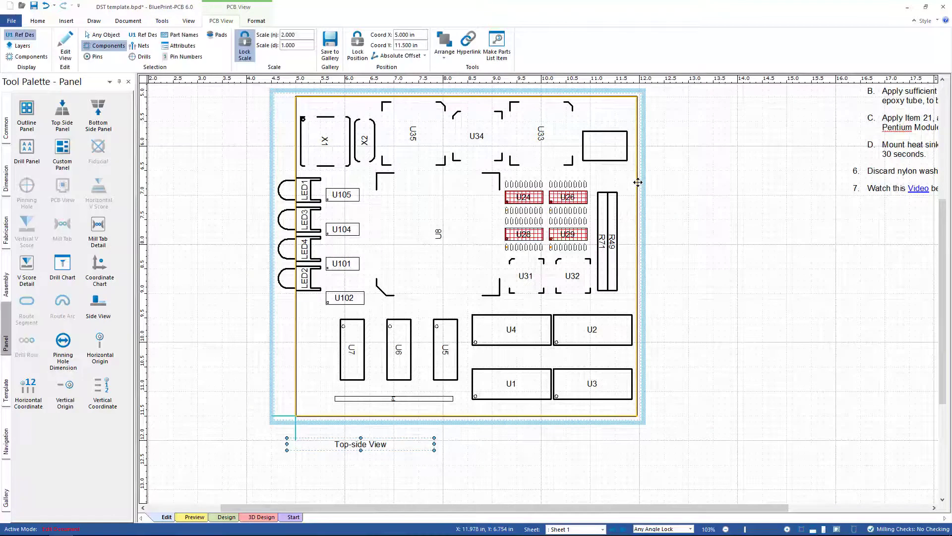
right_click(638, 182)
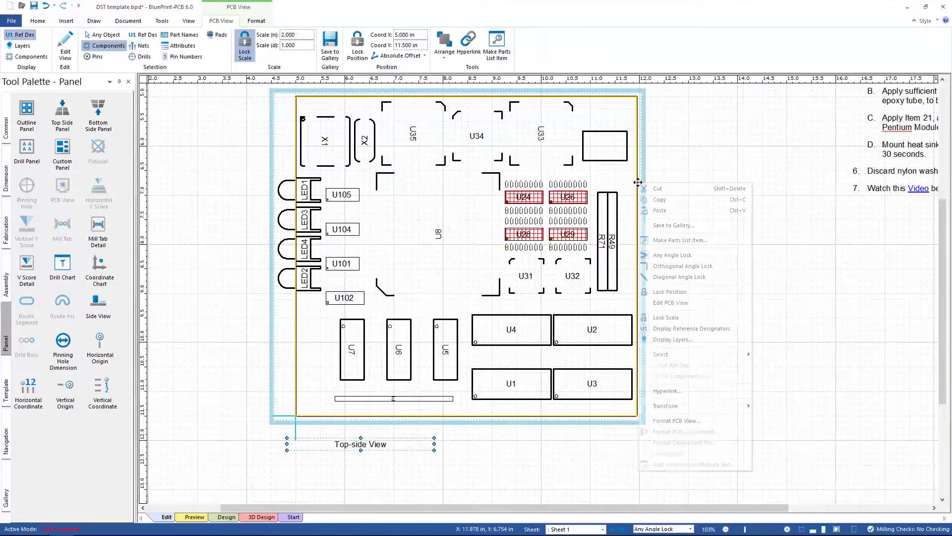
left_click(665, 421)
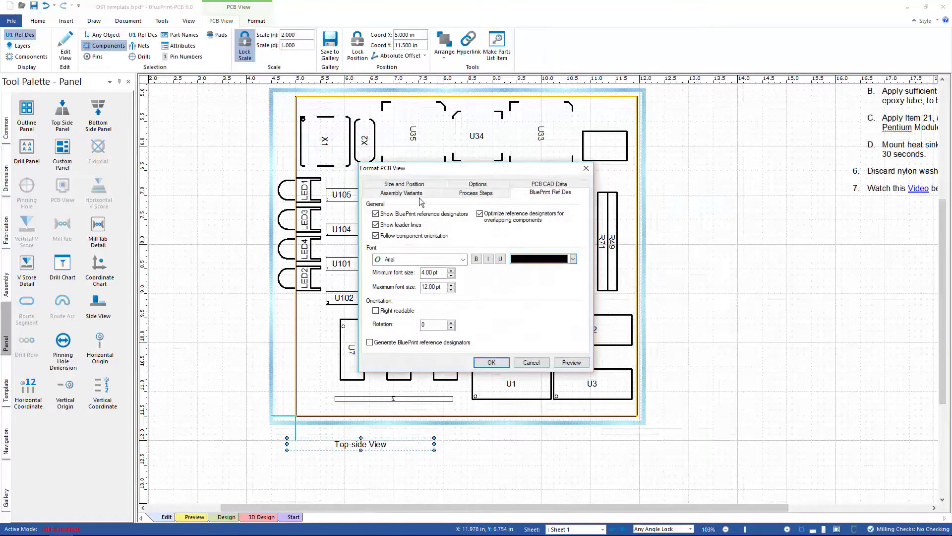
left_click(409, 193)
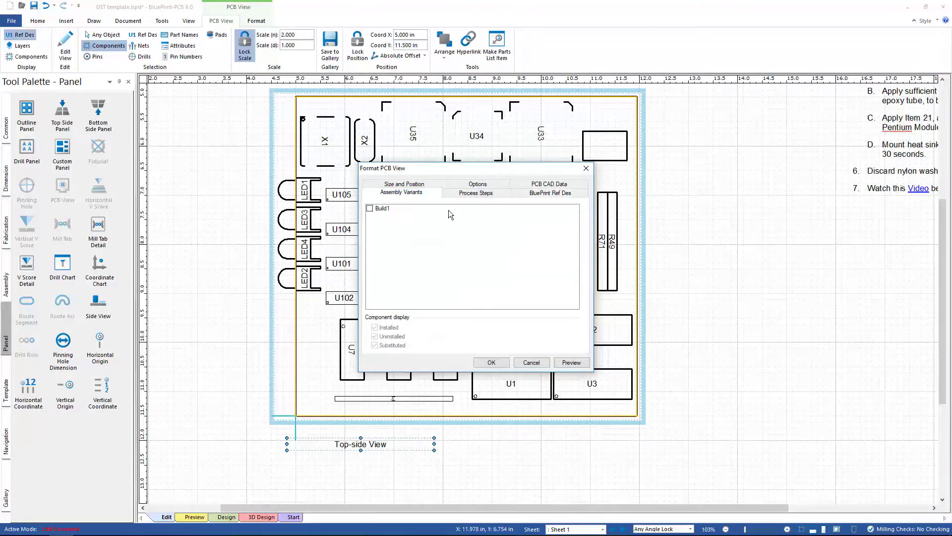
left_click(370, 208)
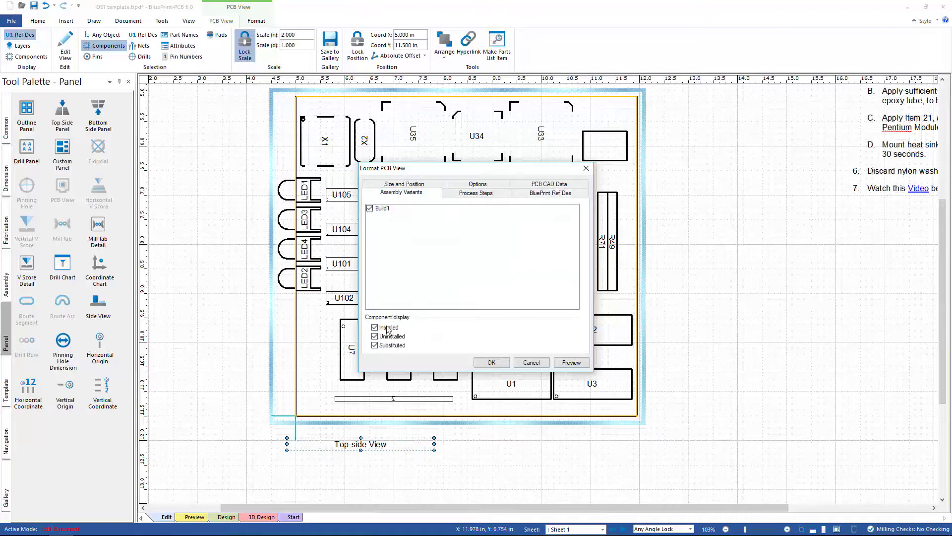
left_click(489, 362)
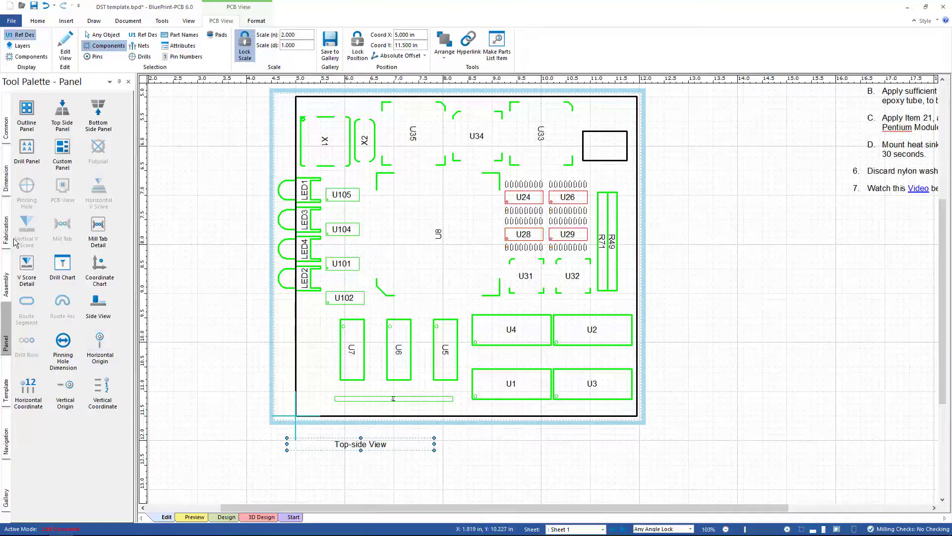
Place a variant legend on the sheet between the top-side view and the notes
left_click(5, 273)
left_click_drag(61, 227, 684, 177)
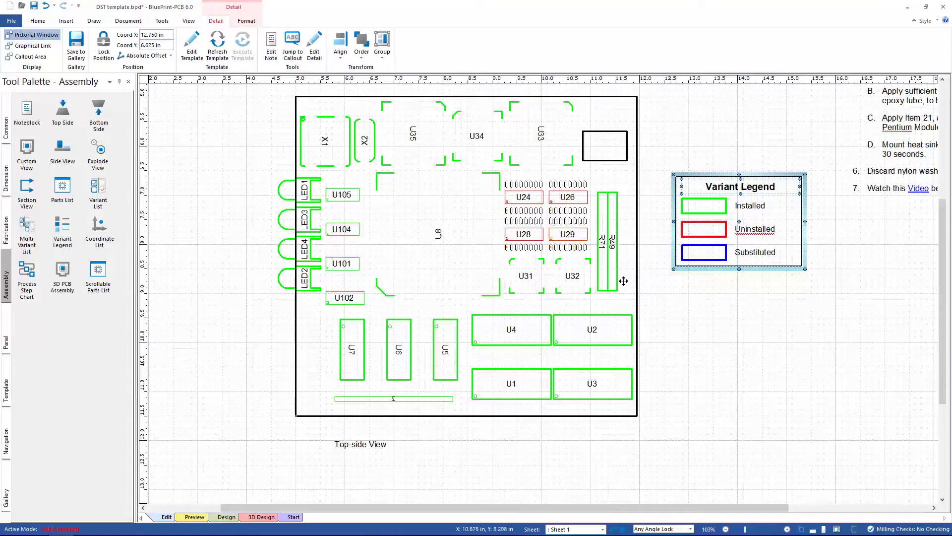
left_click(674, 302)
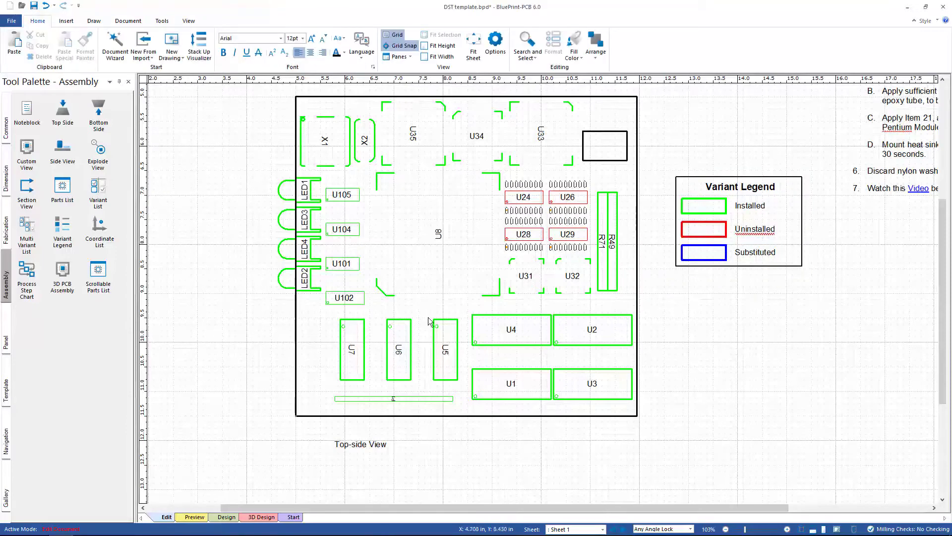
Move the top-side view to the sheet's upper-left corner and the variant legend beside it at X 9.500 in, Y 2.000 in
scroll(585, 342, "down", 5, "ctrl")
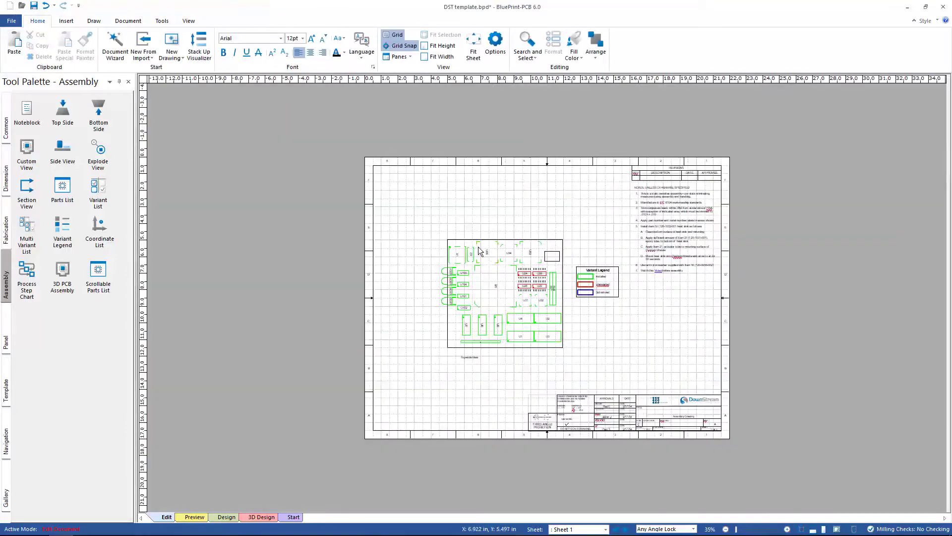
left_click_drag(474, 236, 418, 177)
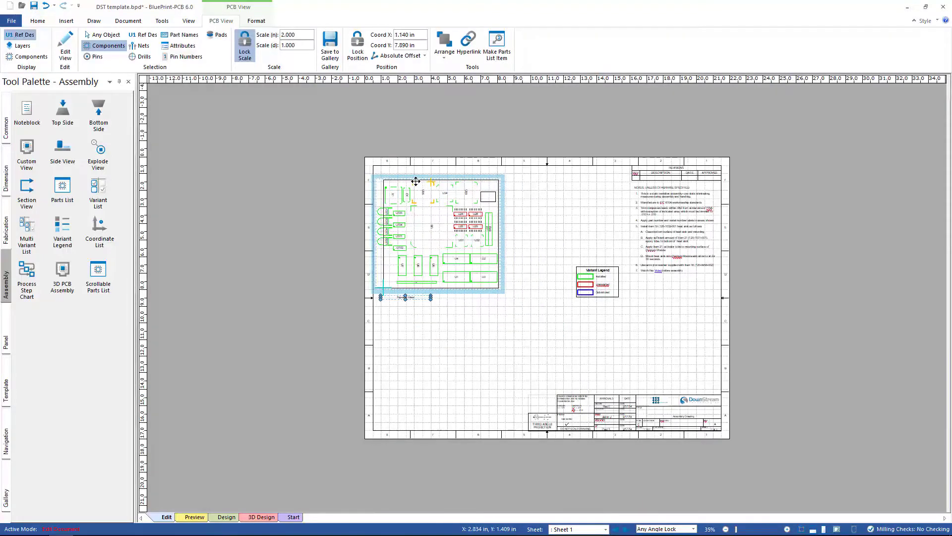
left_click_drag(598, 281, 541, 197)
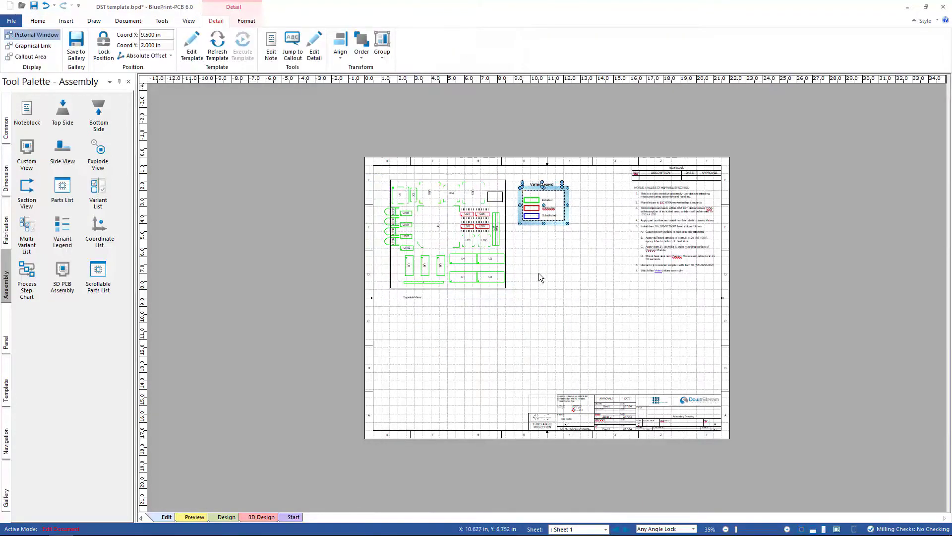
Insert a variant list for Build1 showing only uninstalled components, and place it below the legend at X 9.500 in, Y 5.210 in
left_click_drag(98, 188, 550, 290)
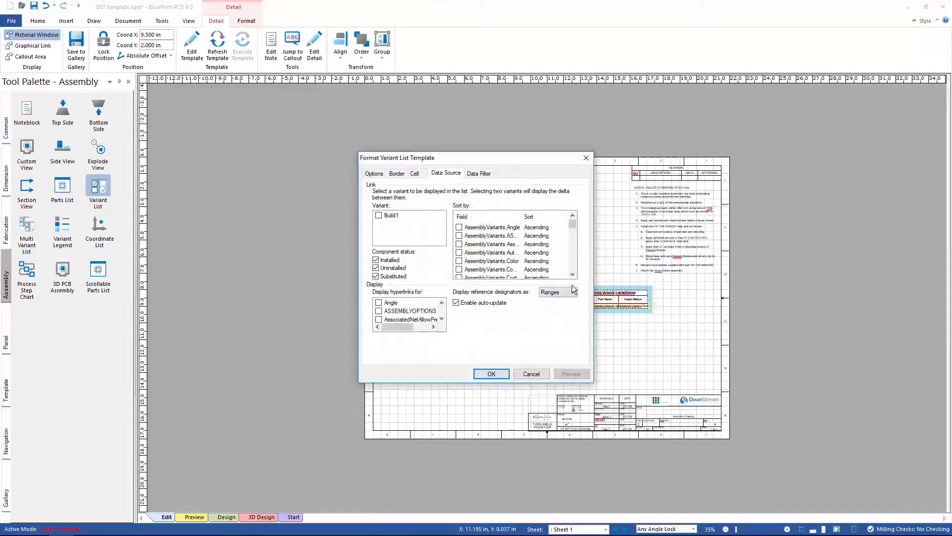
left_click(379, 215)
left_click(376, 260)
left_click(376, 276)
left_click(490, 373)
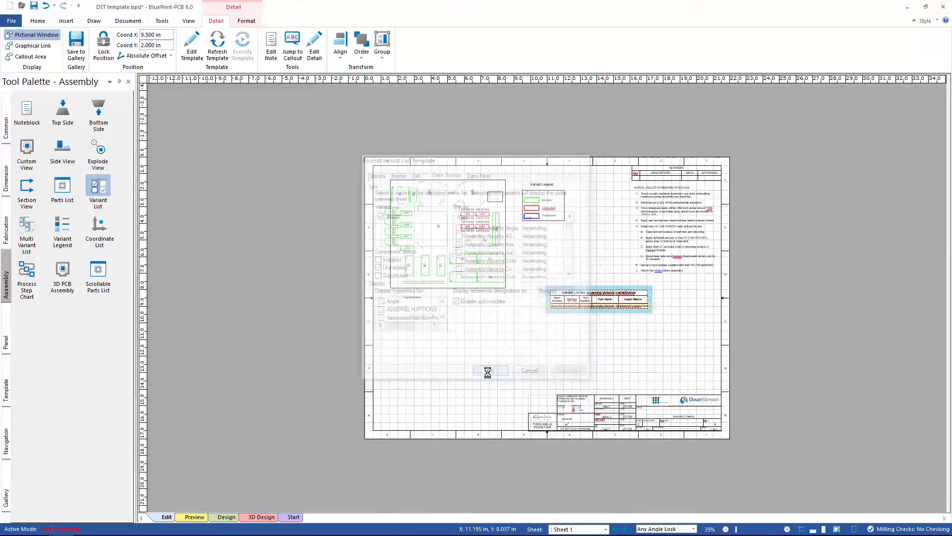
left_click_drag(570, 288, 542, 241)
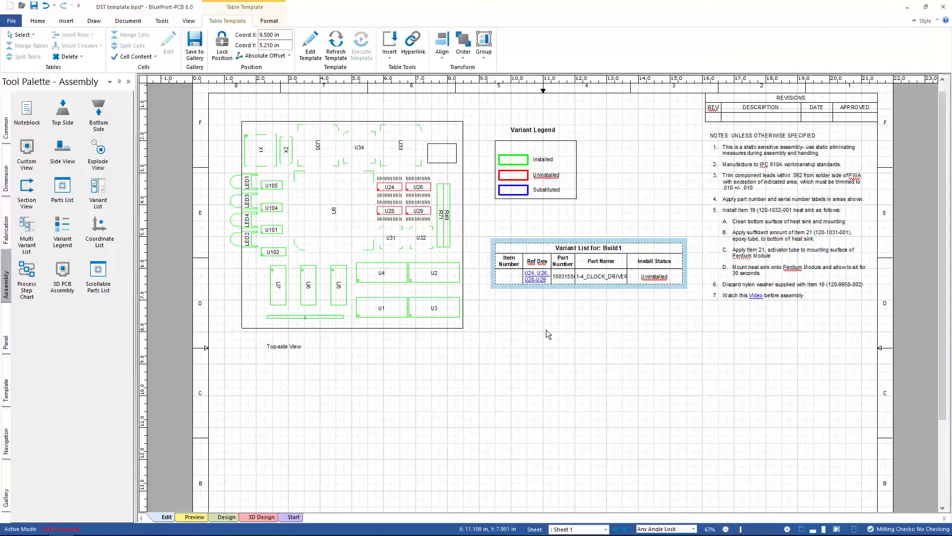
Follow the reference designator hyperlink in the variant list to view the linked components, and close the link window
left_click(536, 279)
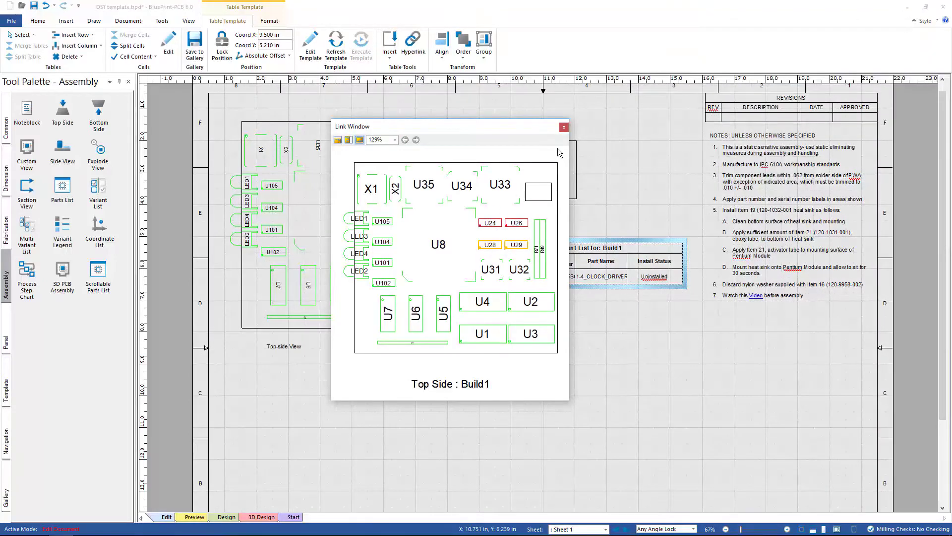
left_click(564, 128)
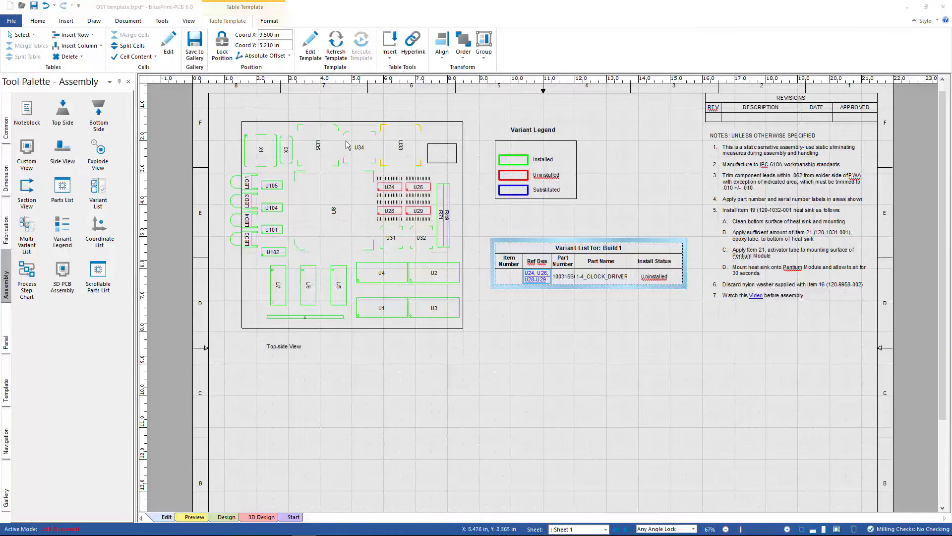
Start a new process step named Assembly in the Process Step Manager
left_click(165, 22)
left_click(140, 50)
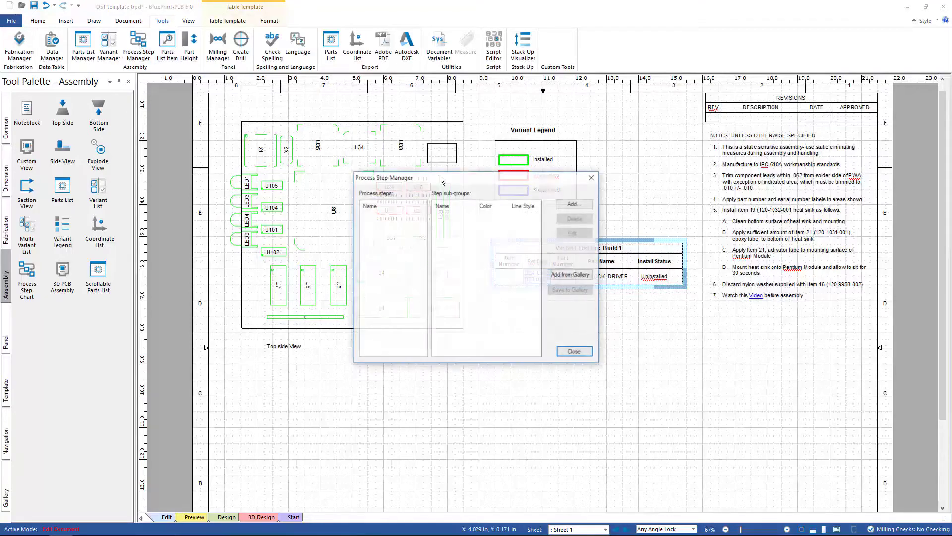
left_click(575, 206)
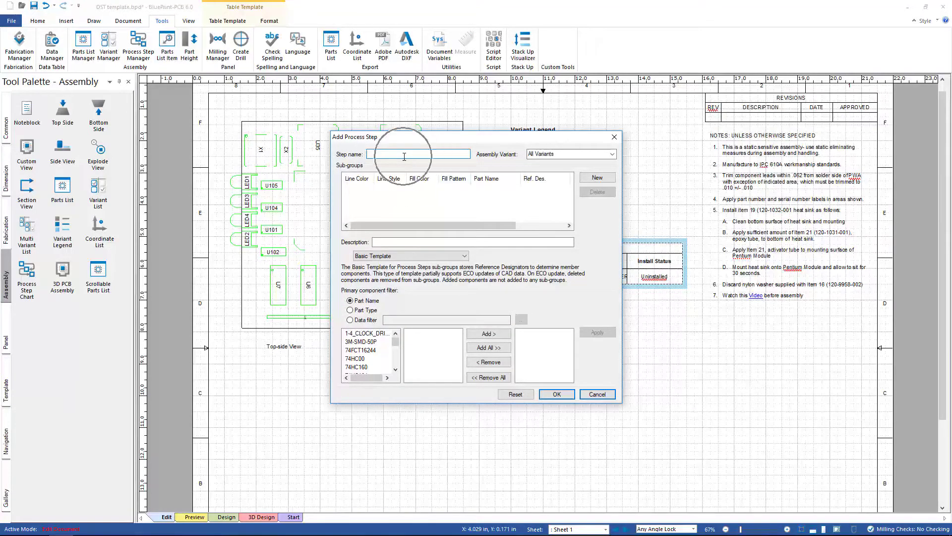
type("A")
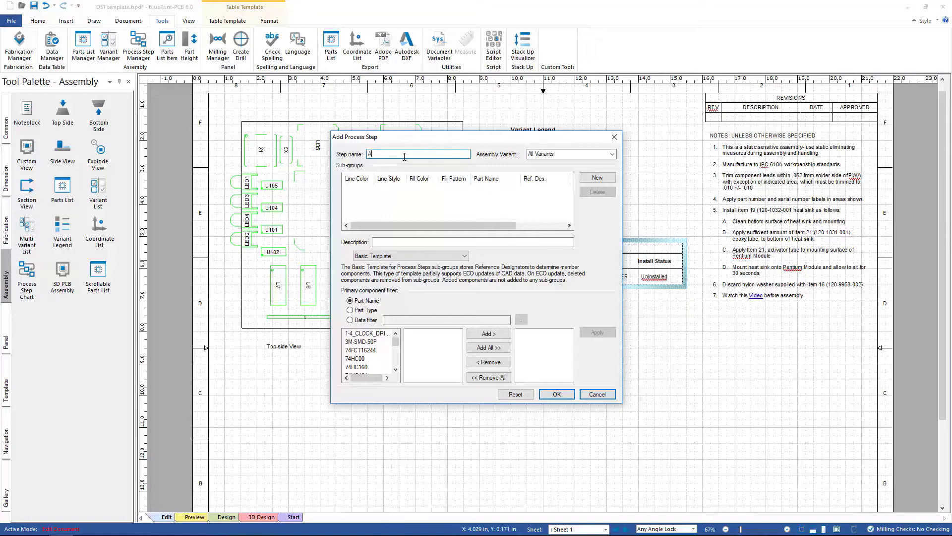
type("ssembly")
Add a sub-group with a red line color to the Assembly step and select the 3M-SMD-50P part name
left_click(597, 178)
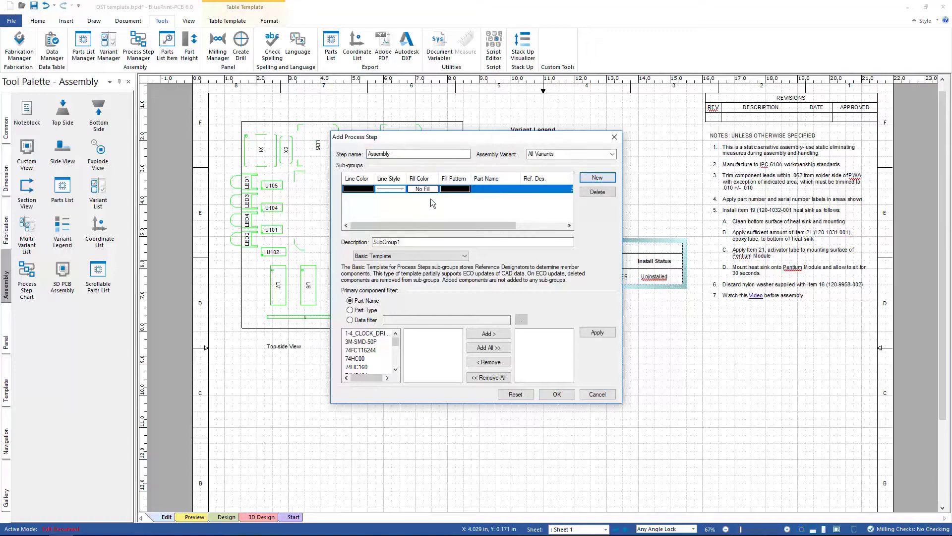
left_click(359, 189)
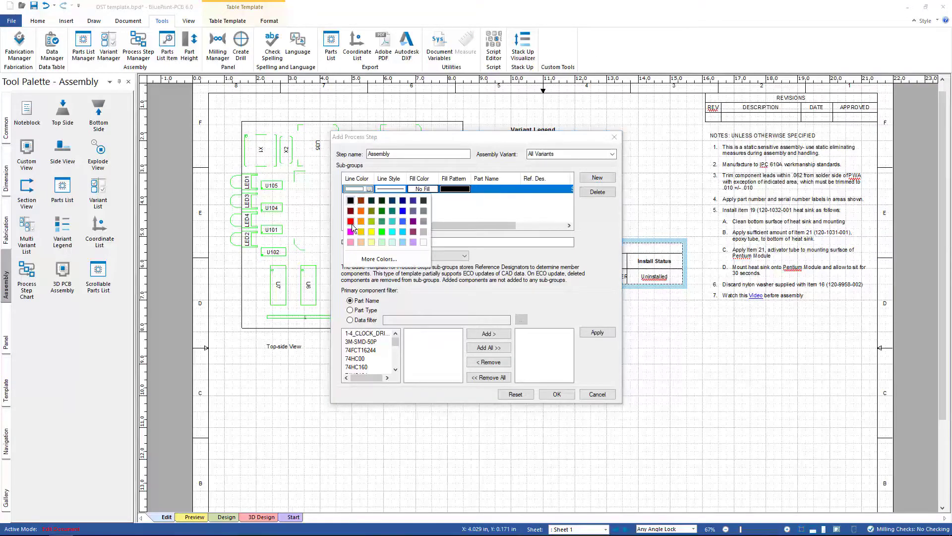
left_click(352, 224)
left_click(361, 342)
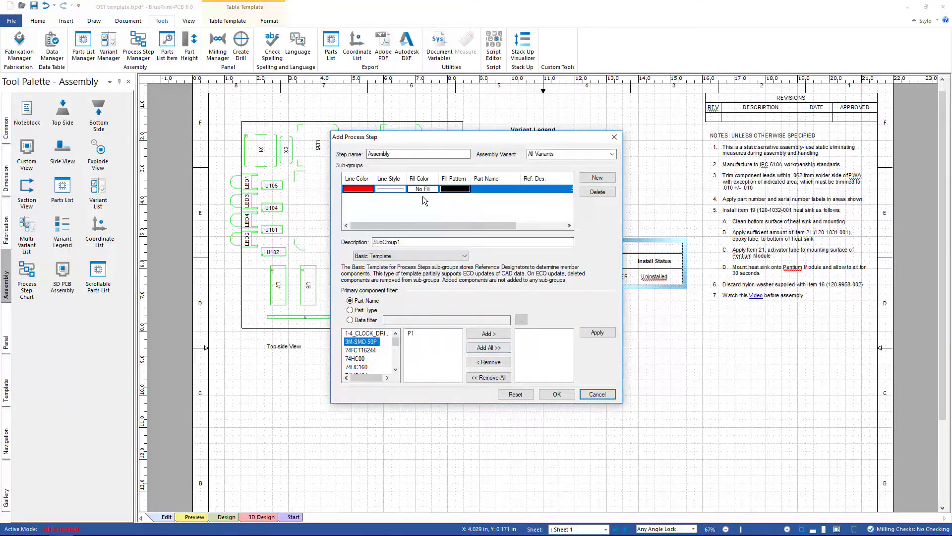
Generate the Assembly step's sub-groups with the Part Type Template by Technology, using autogenerated fill colors, and accept the process step
left_click(464, 256)
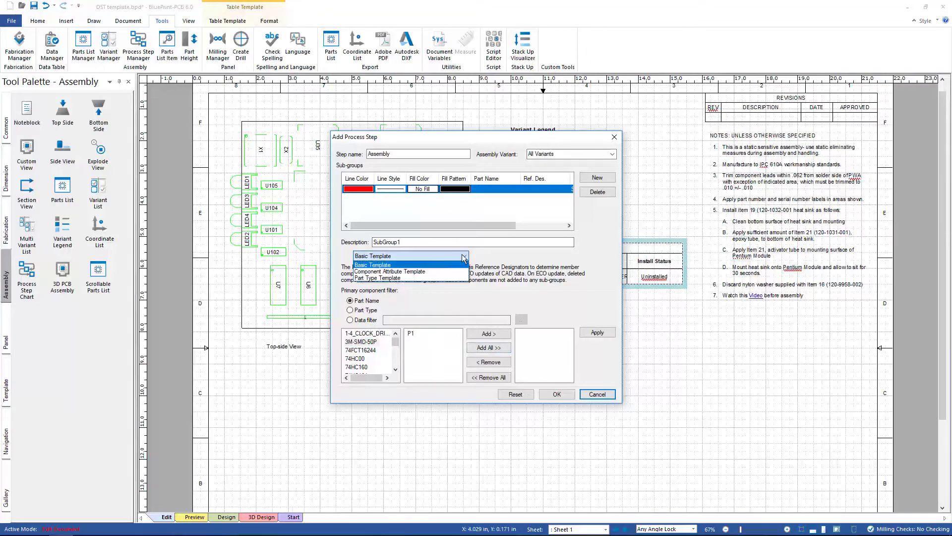
left_click(430, 277)
left_click(498, 288)
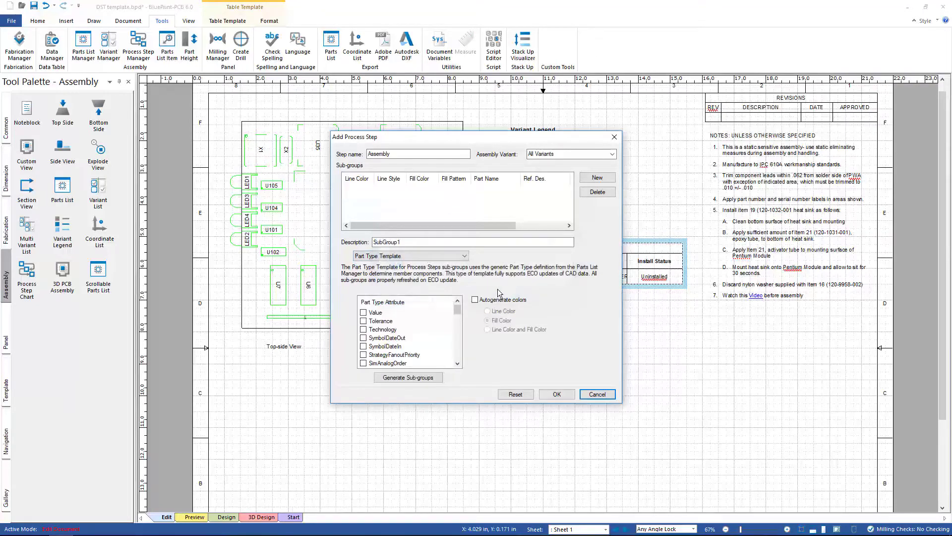
left_click(365, 330)
scroll(405, 322, "down", 5)
scroll(405, 321, "up", 5)
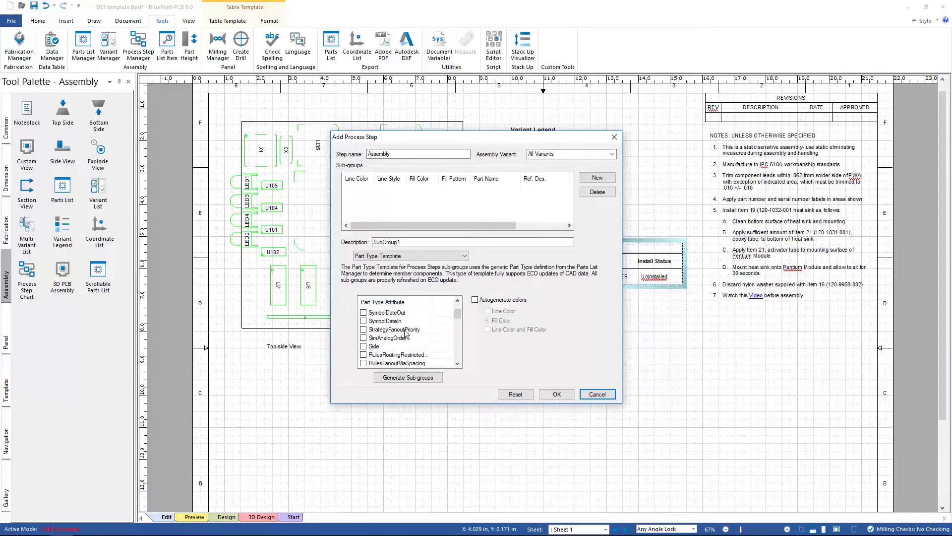
left_click(474, 300)
left_click(408, 377)
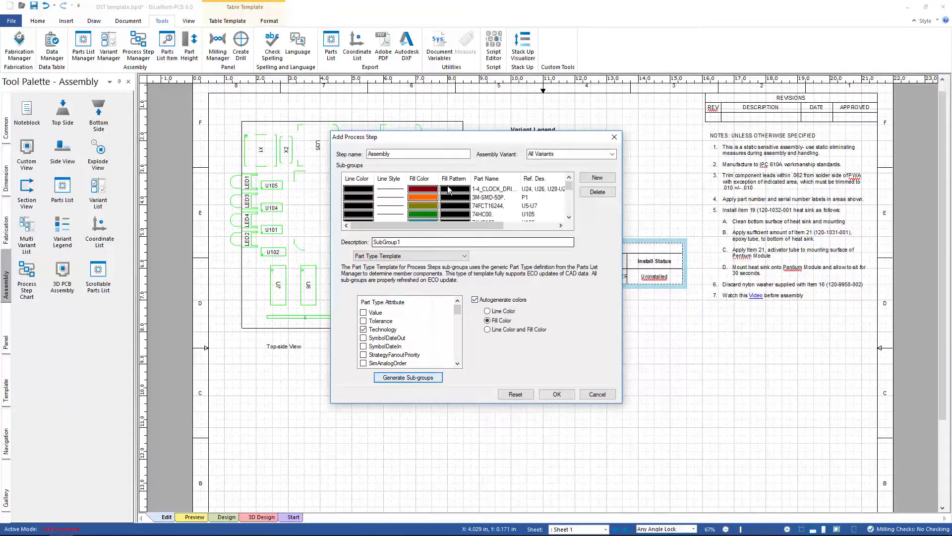
left_click(556, 394)
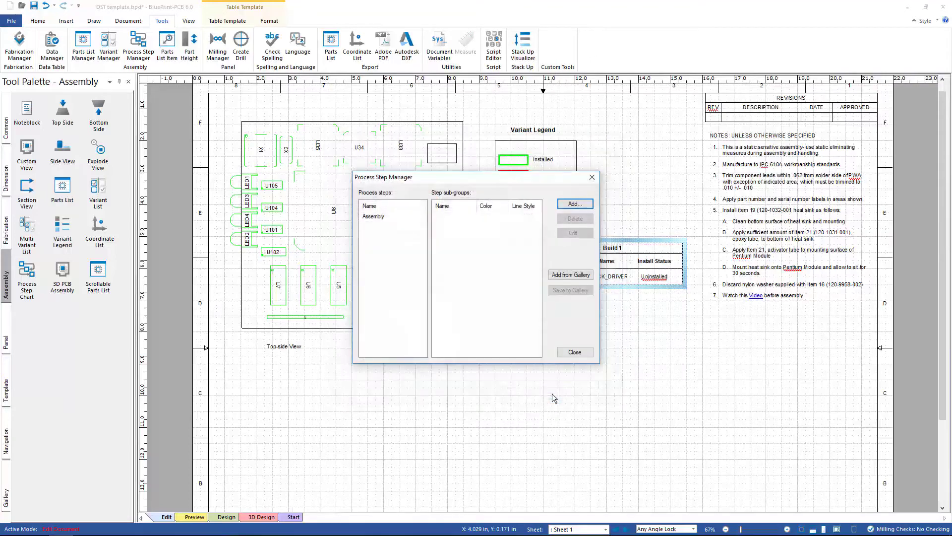
left_click(573, 354)
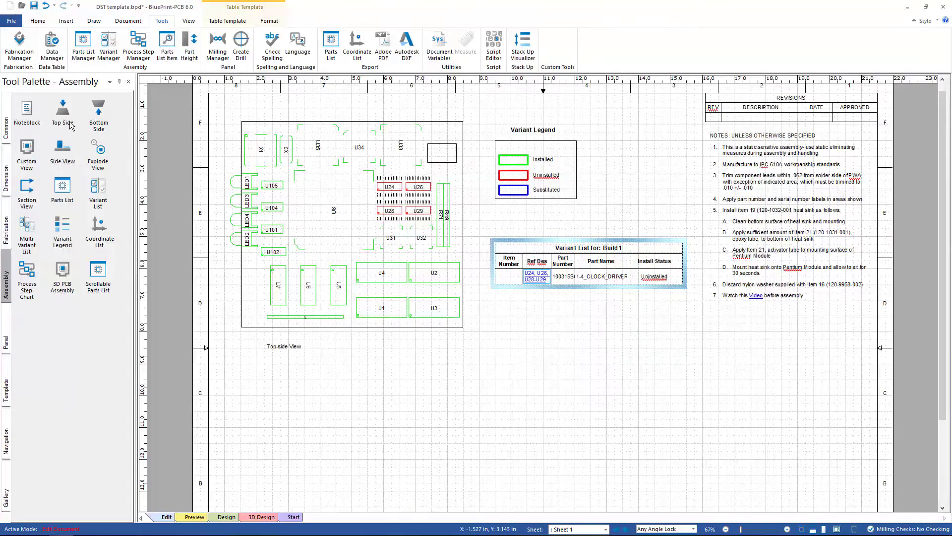
Place a second Top Side view below the existing one and format it to display the Assembly process step with its sub-groups
mouse_move(62, 110)
left_mouse_down()
mouse_move(504, 374)
mouse_move(597, 379)
mouse_move(583, 345)
mouse_move(465, 432)
mouse_move(253, 454)
left_mouse_up()
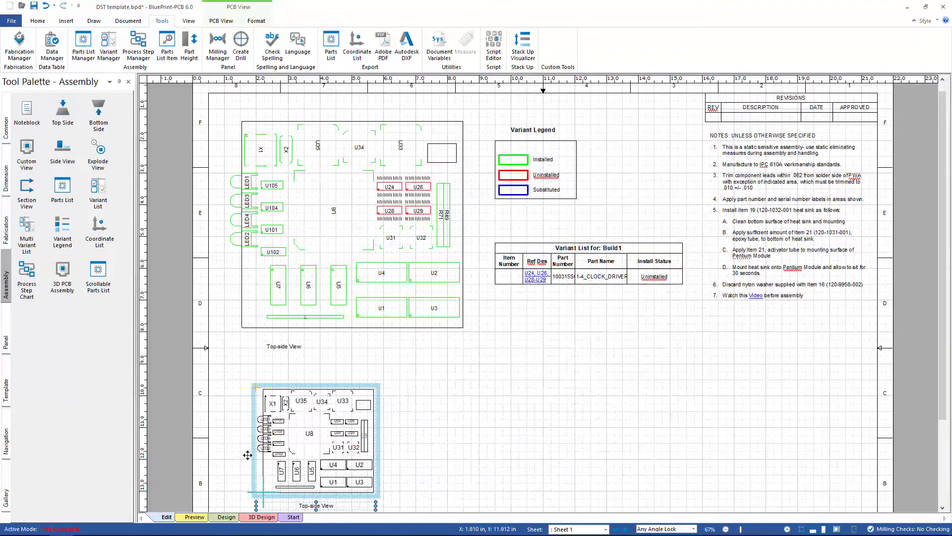
right_click(361, 385)
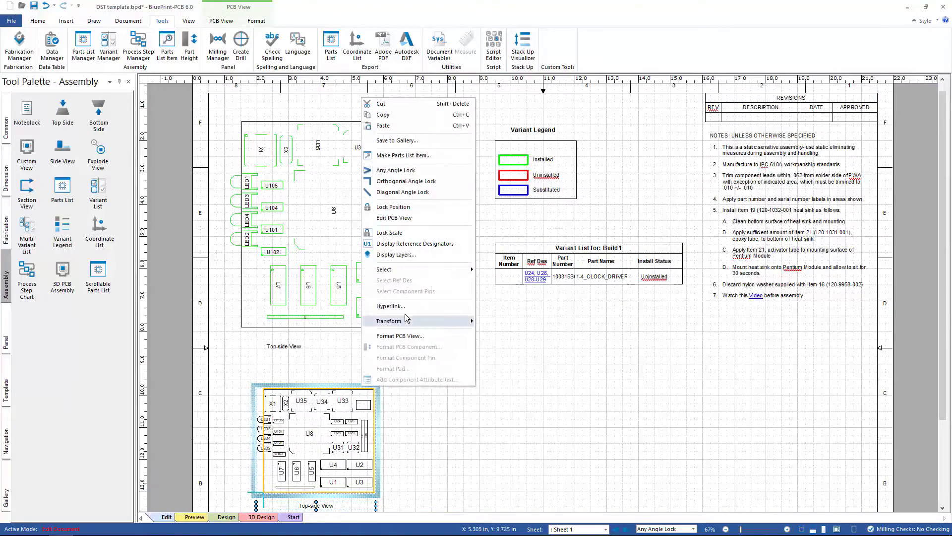
left_click(409, 336)
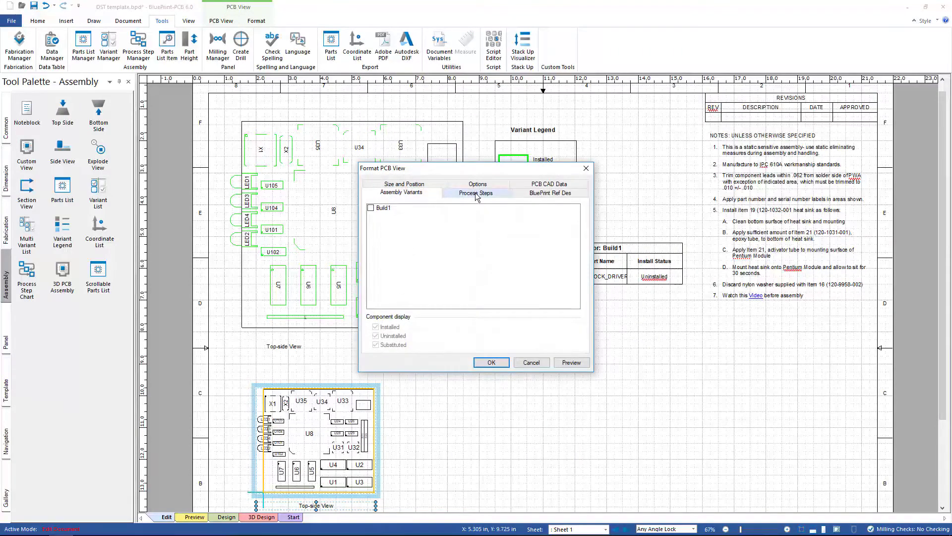
left_click(476, 193)
left_click(369, 208)
left_click(369, 208)
left_click(370, 218)
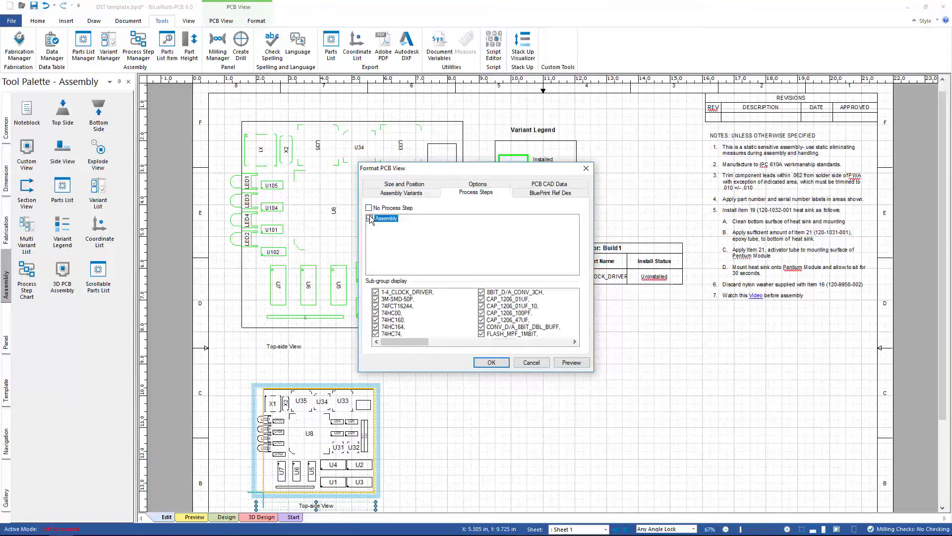
mouse_move(398, 342)
left_mouse_down()
mouse_move(490, 343)
mouse_move(389, 342)
left_mouse_up()
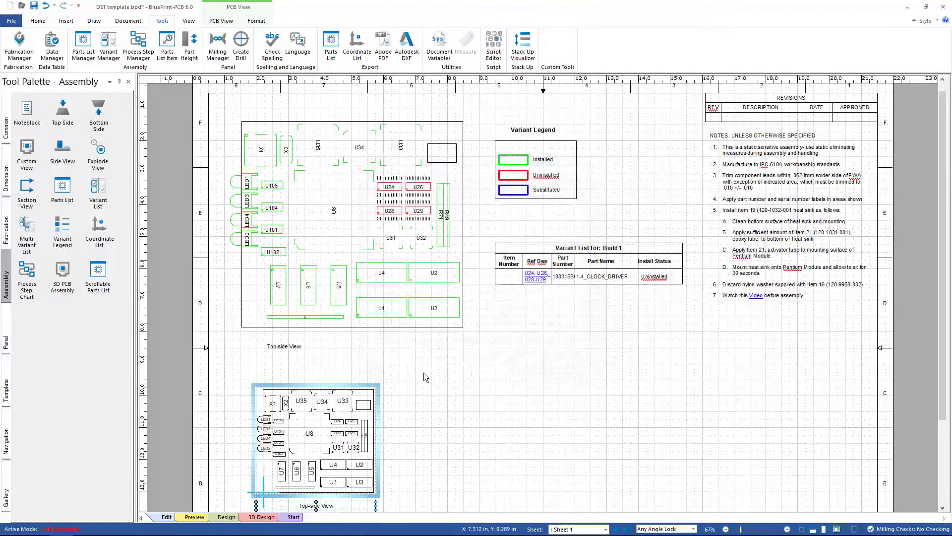
left_click(491, 362)
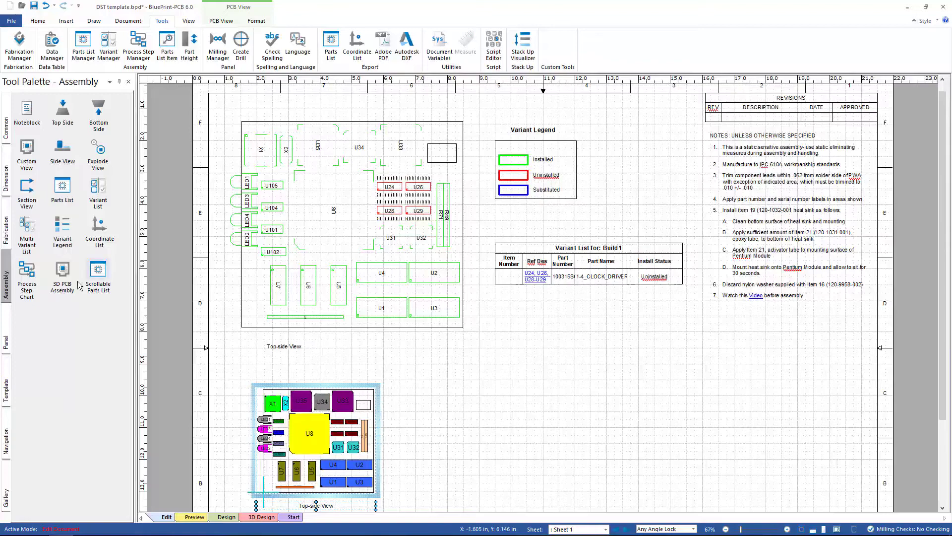
Add a Process Step Chart beside the color-filled top-side view and align it with the view's upper edge
left_click(27, 271)
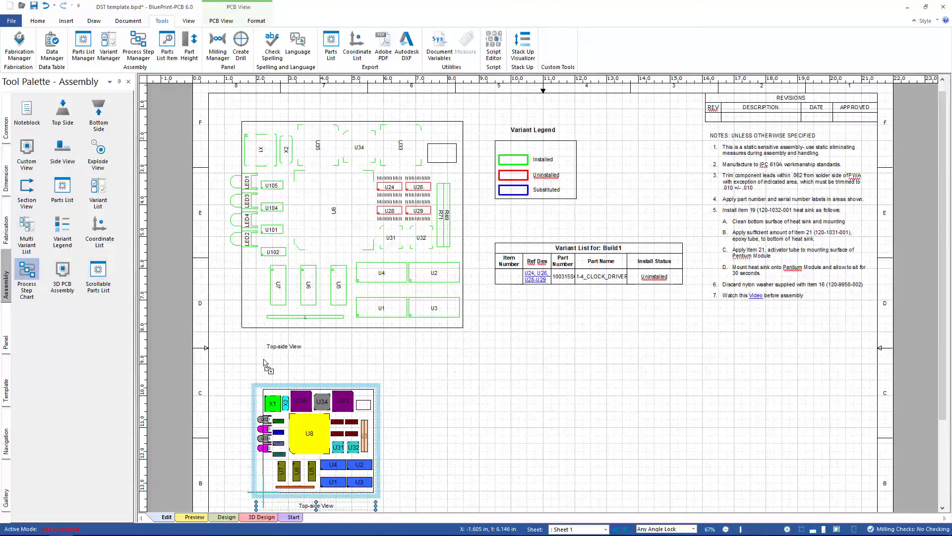
left_click(489, 418)
left_click(522, 415)
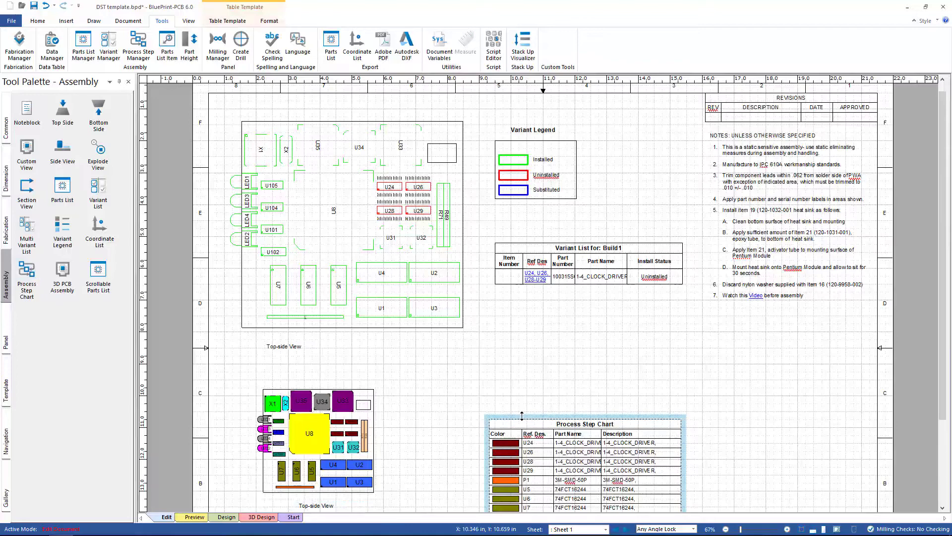
left_click_drag(523, 414, 478, 384)
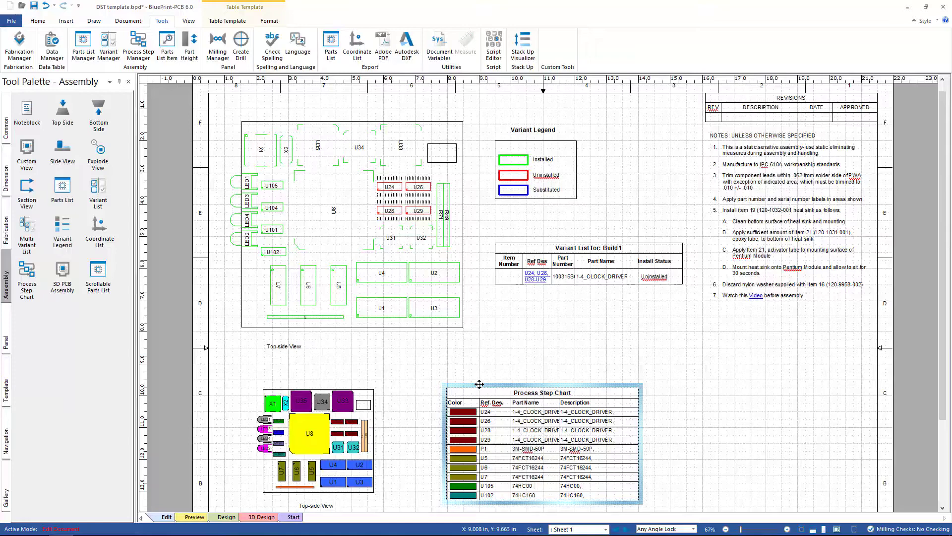
left_click(633, 227)
Go to the sheet containing the parts list and switch the list to template editing
scroll(634, 227, "down", 3)
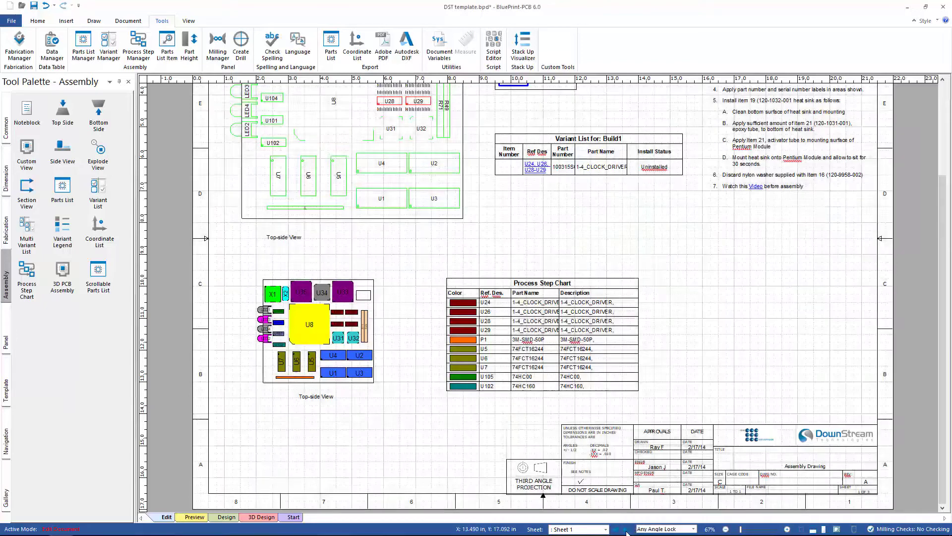
left_click(626, 529)
left_click(626, 529)
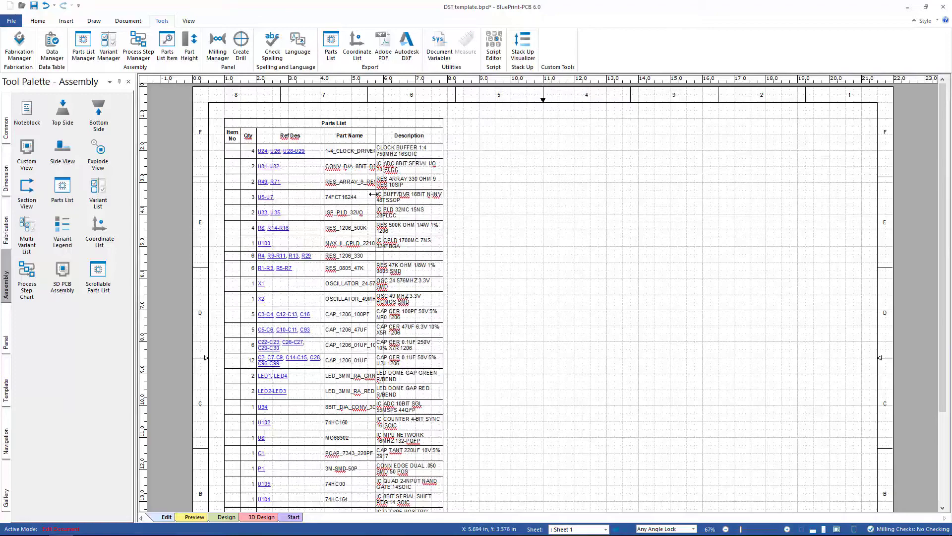
left_click(286, 118)
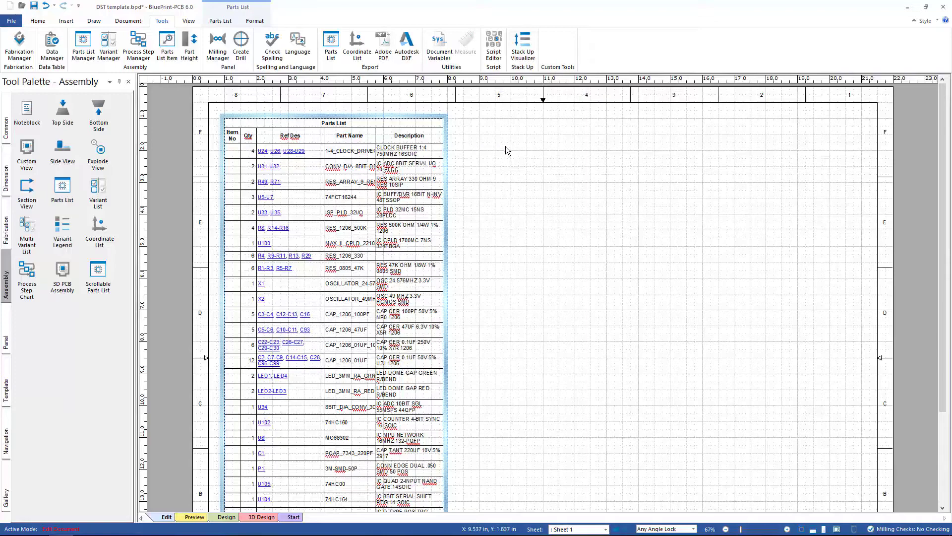
right_click(298, 119)
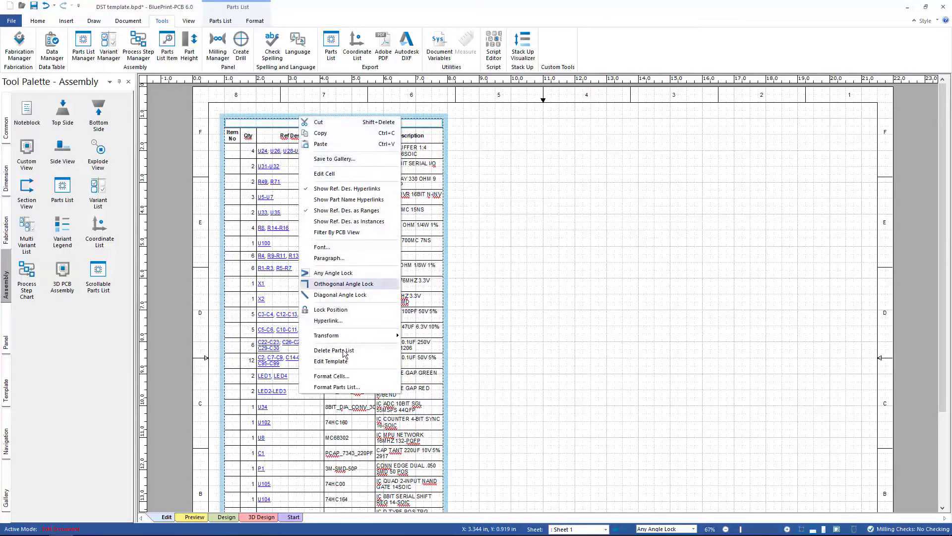
left_click(331, 361)
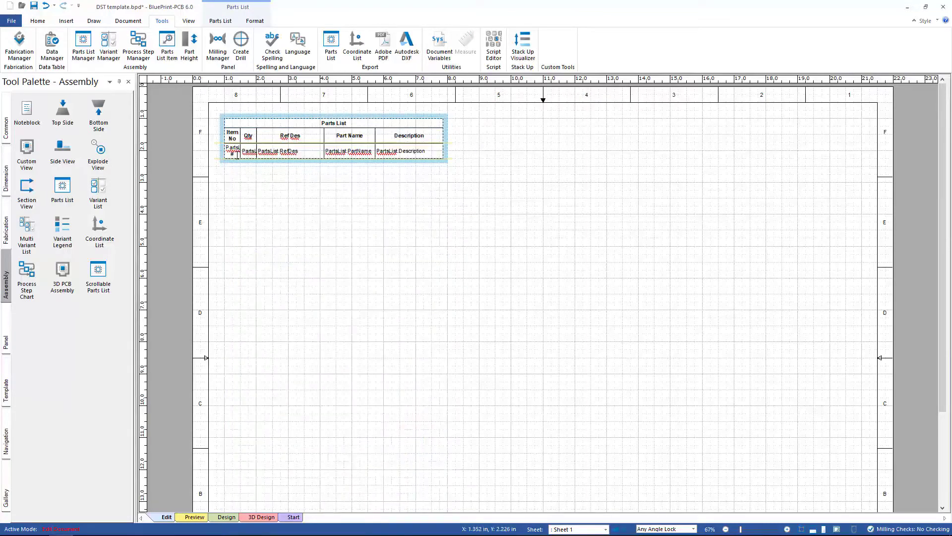
Examine the data fields available for the template's Description cell and cancel without changing the link
left_click(419, 154)
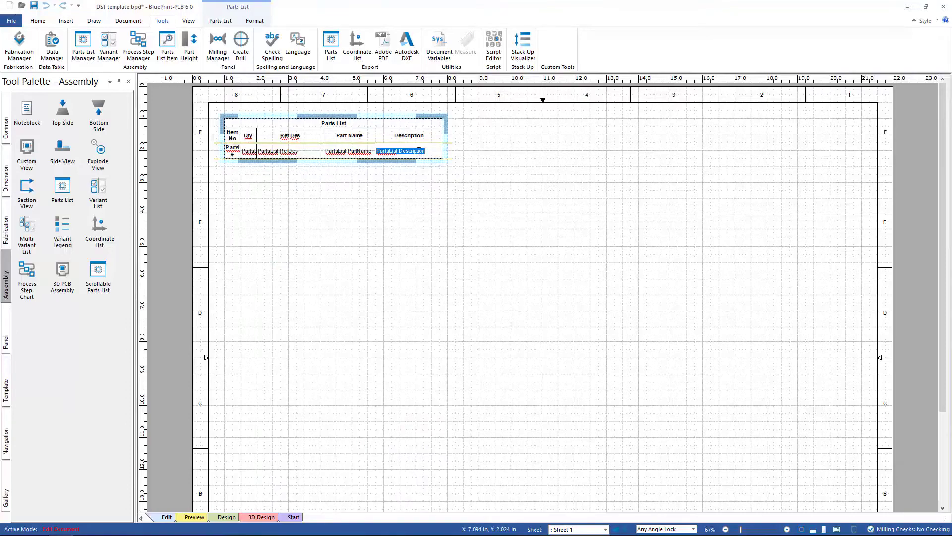
right_click(419, 154)
left_click(455, 387)
left_click(419, 173)
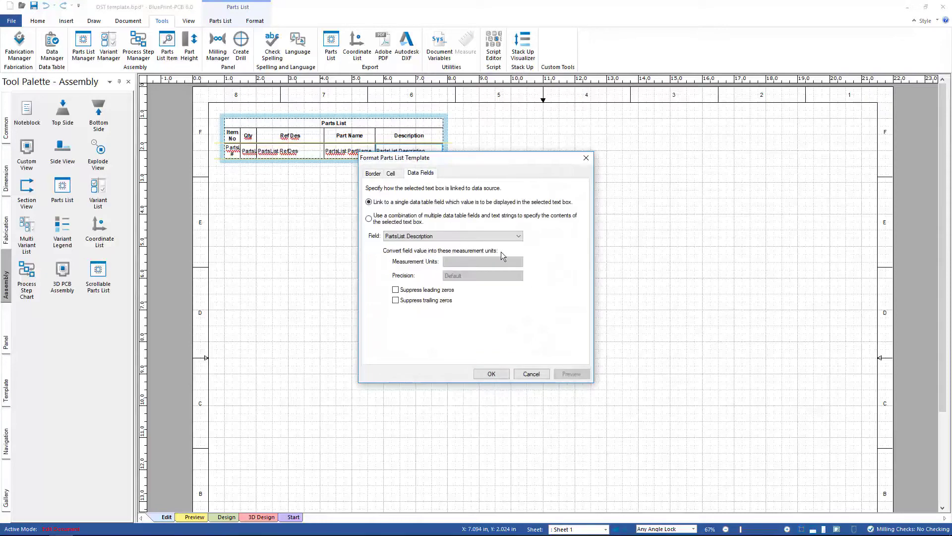
left_click(517, 236)
left_click_drag(520, 369, 531, 248)
left_click(554, 245)
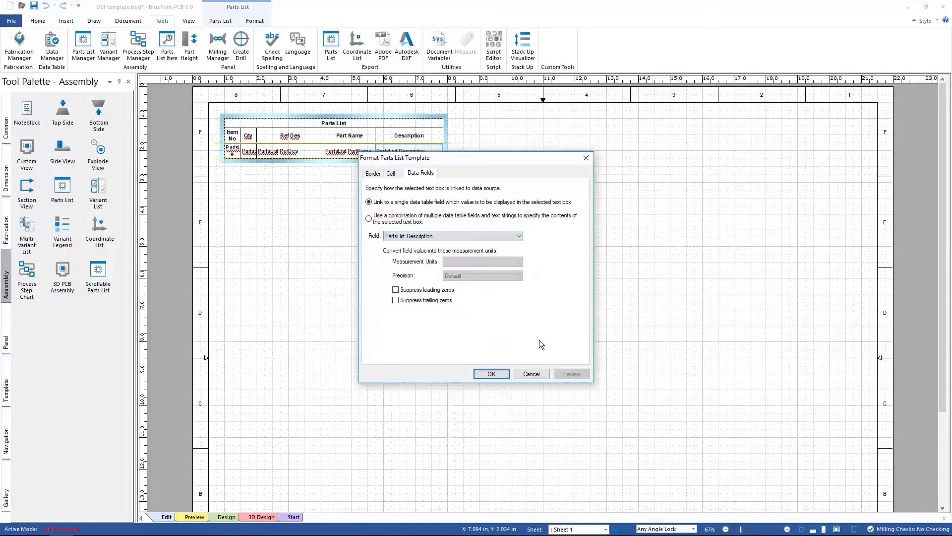
left_click(526, 374)
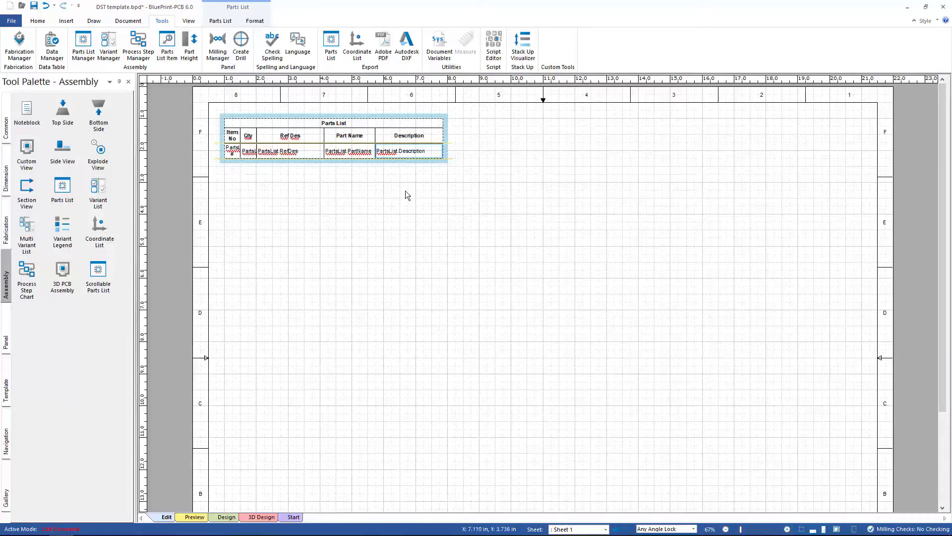
Execute the parts list template, follow the U31-U32 reference designator hyperlink, and close the link window
right_click(309, 115)
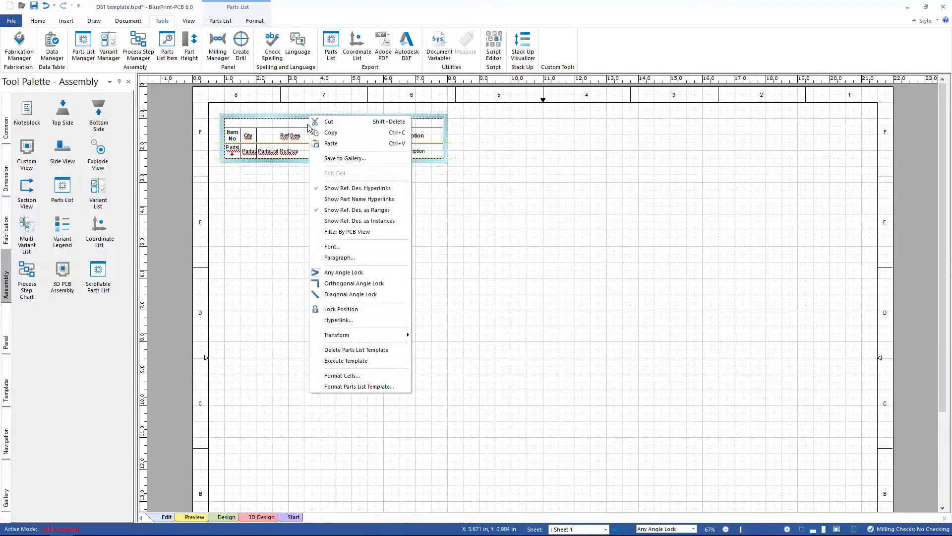
left_click(350, 362)
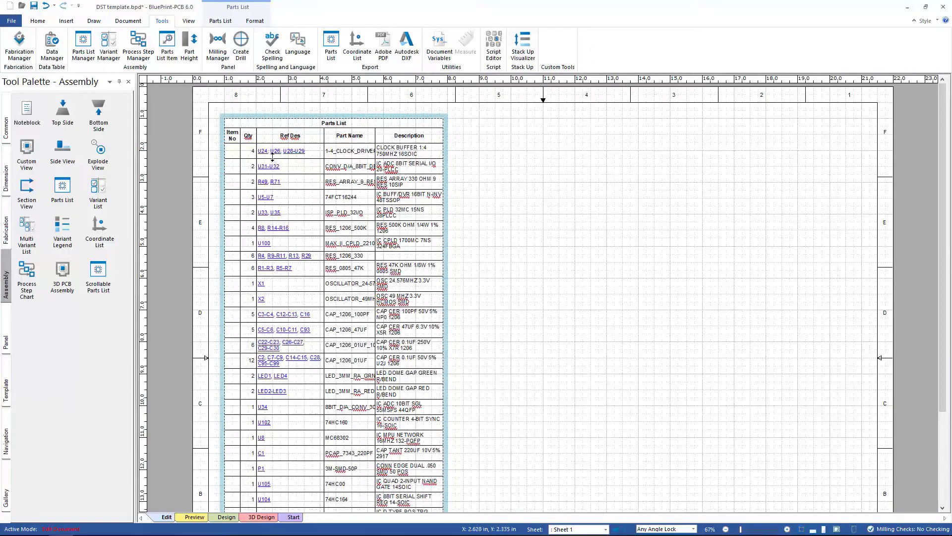
left_click(269, 167)
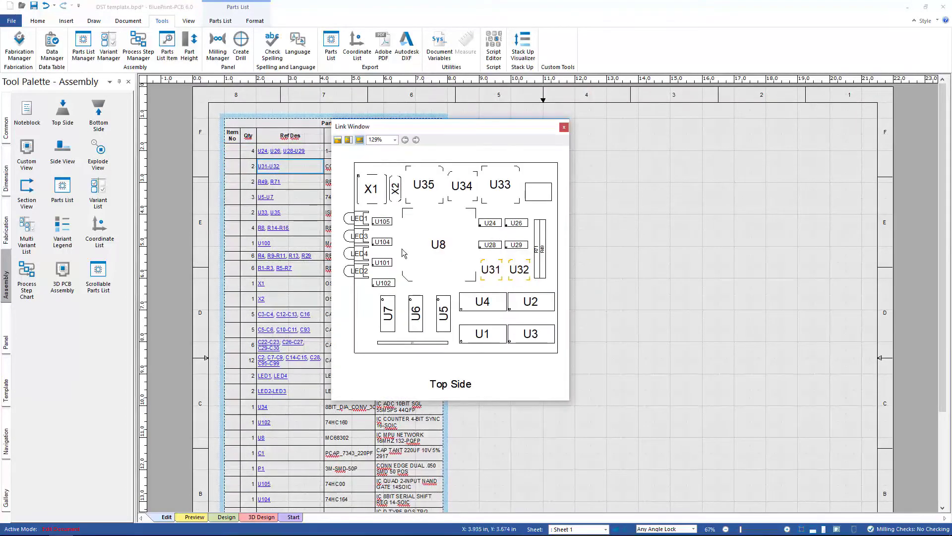
left_click(564, 127)
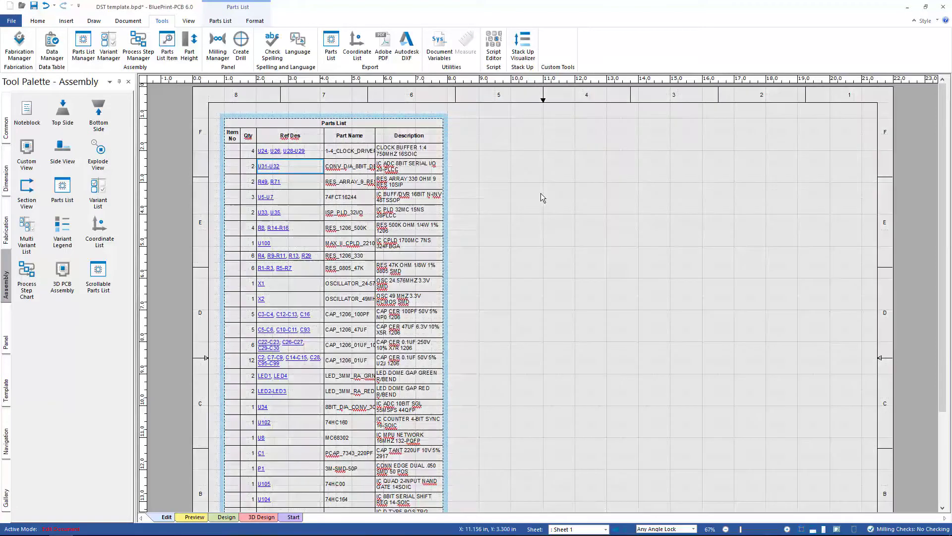
Review the Master Data, Imported Data, User Data and Electrical/Mechanical Associations pages of the Parts List Manager, and close it
left_click(509, 197)
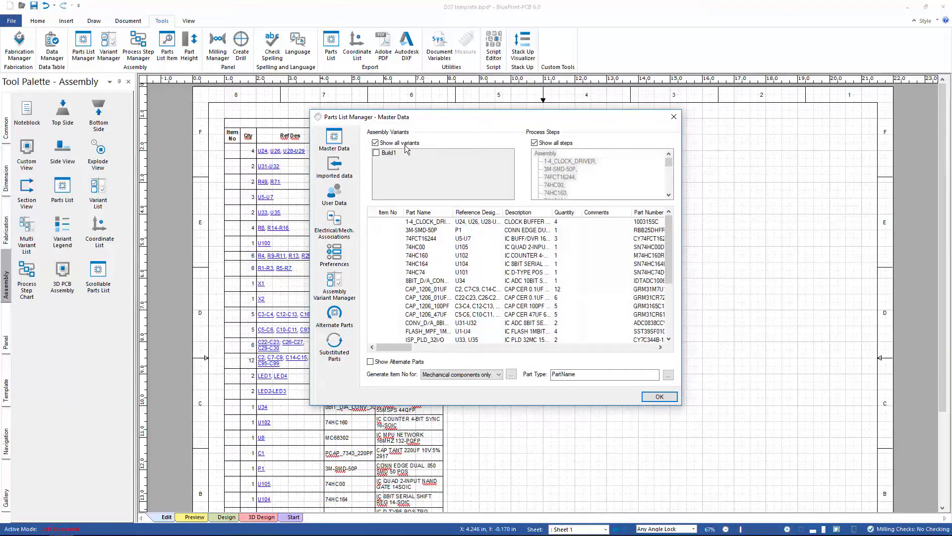
left_click(339, 169)
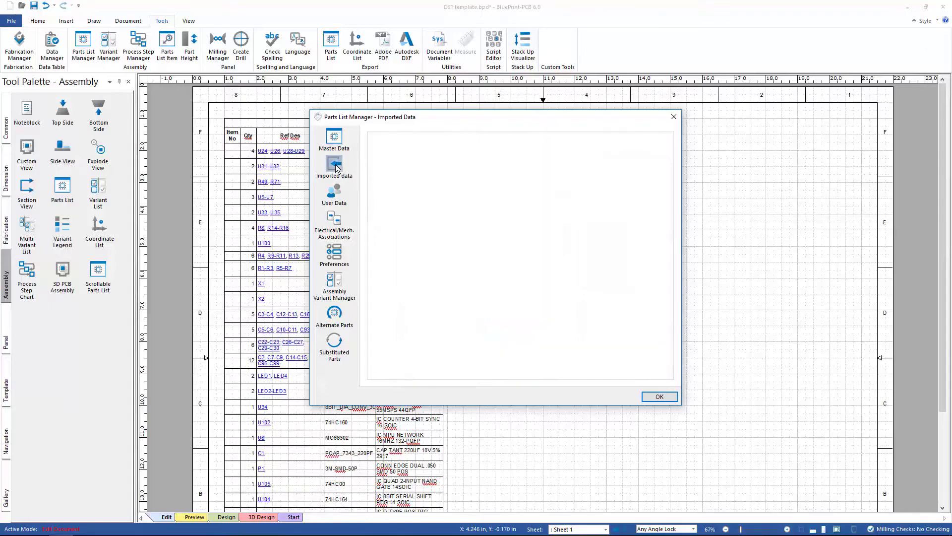
left_click(335, 192)
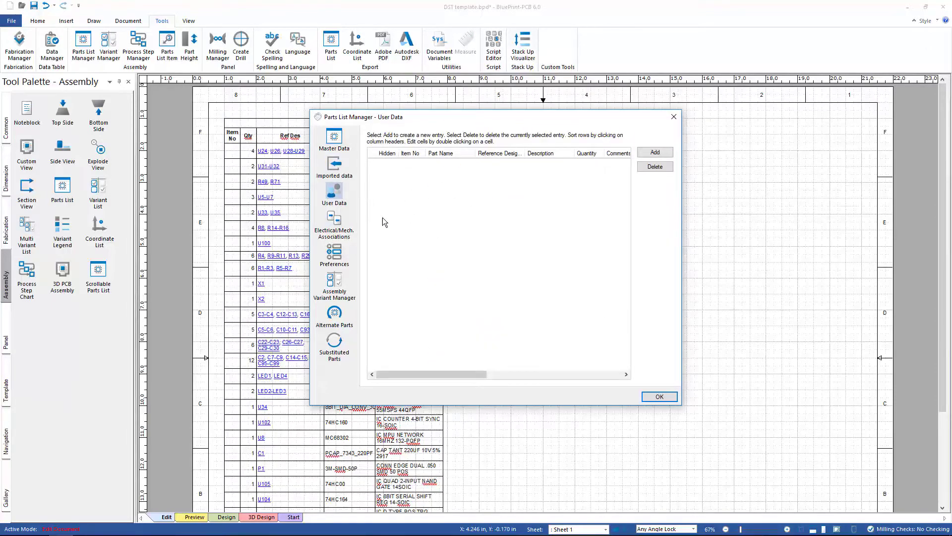
left_click(334, 222)
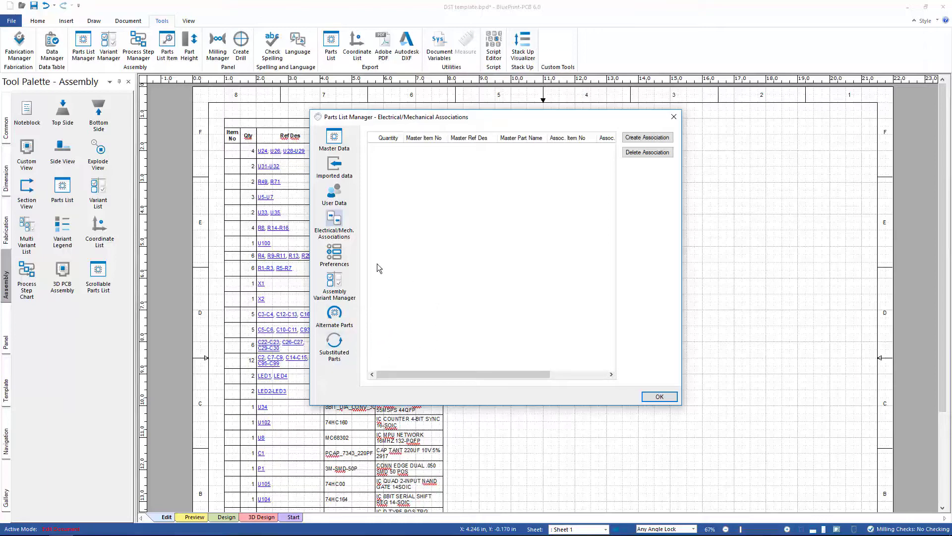
left_click(660, 397)
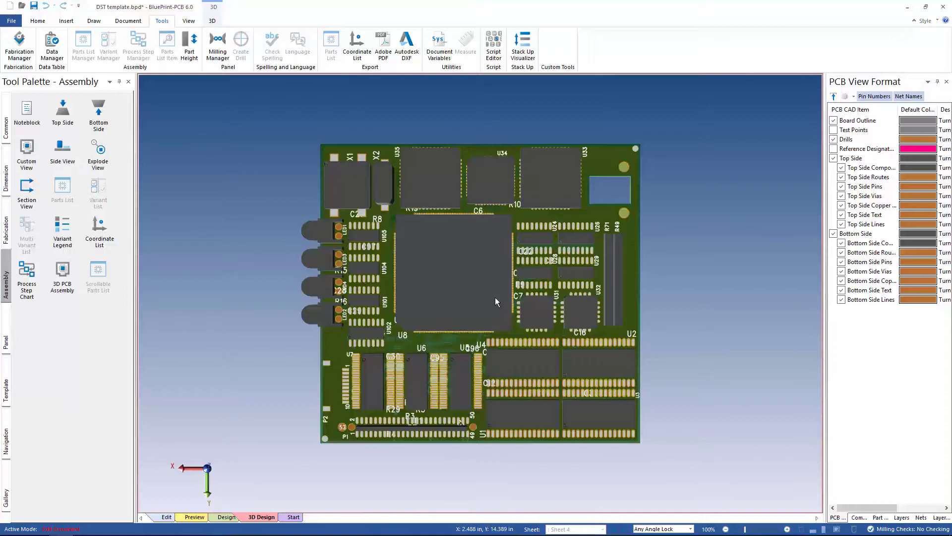
Orbit the 3D board design to a low side angle and spread its layers apart to view the stack
left_click(213, 21)
left_click_drag(442, 329, 437, 201)
left_click_drag(451, 335, 465, 292)
left_click_drag(457, 338, 455, 372)
left_click_drag(457, 263, 452, 311)
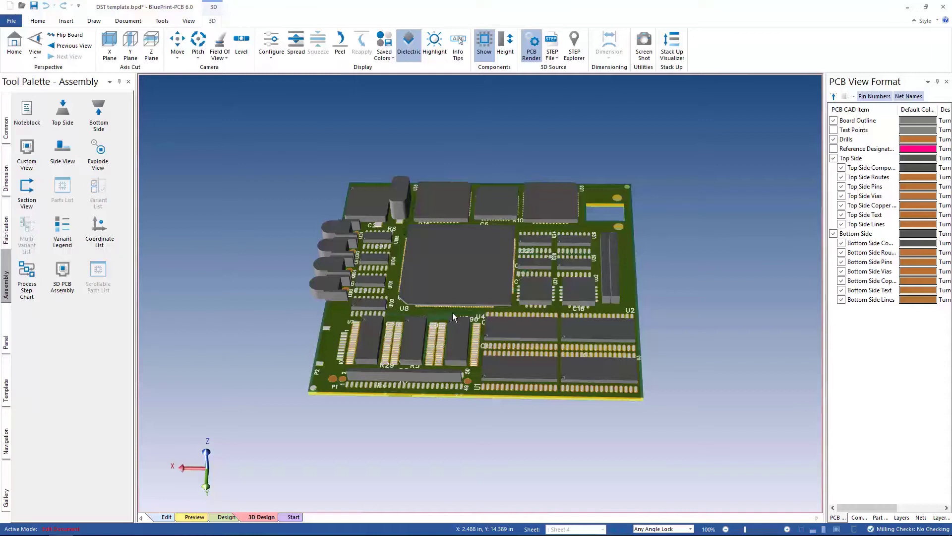
left_click(295, 45)
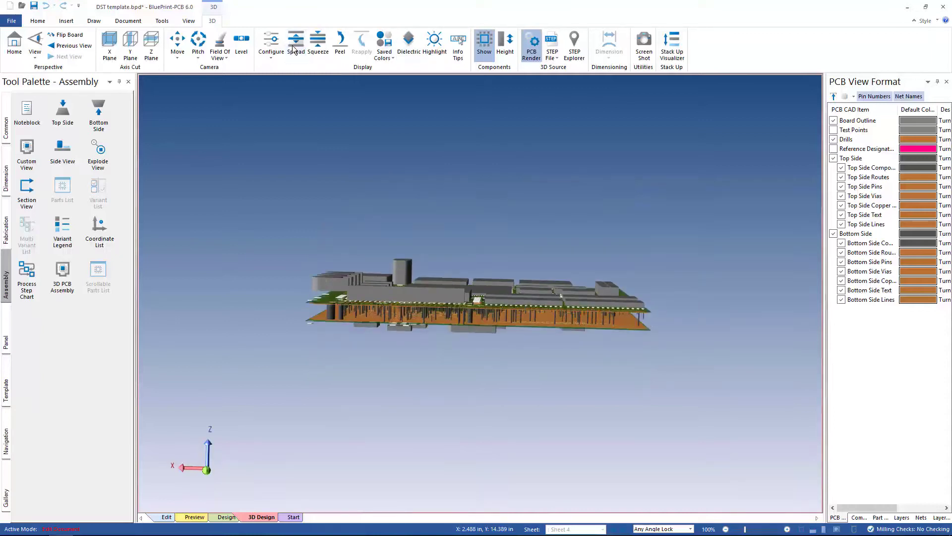
left_click(295, 46)
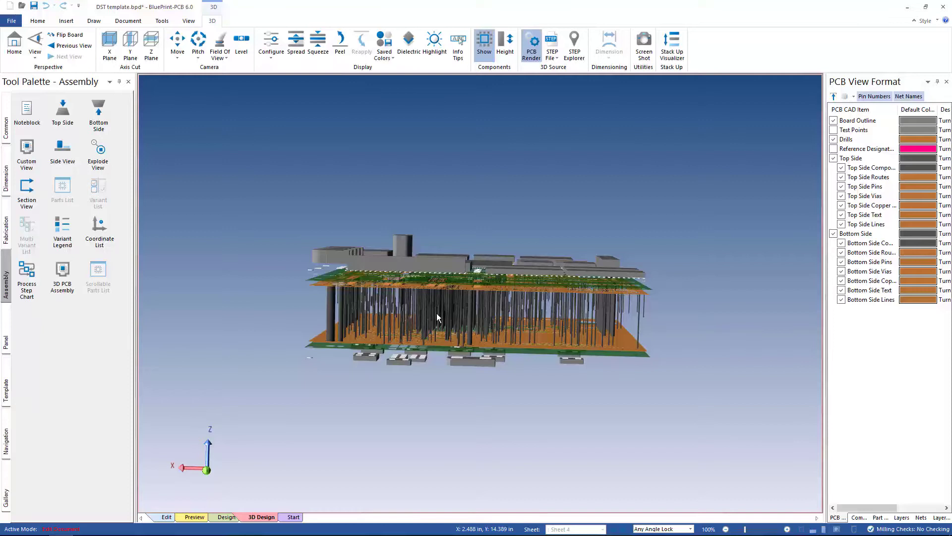
Peel the outer layers off the 3D board, examine the exposed copper up close, and restore the home view
left_click(341, 45)
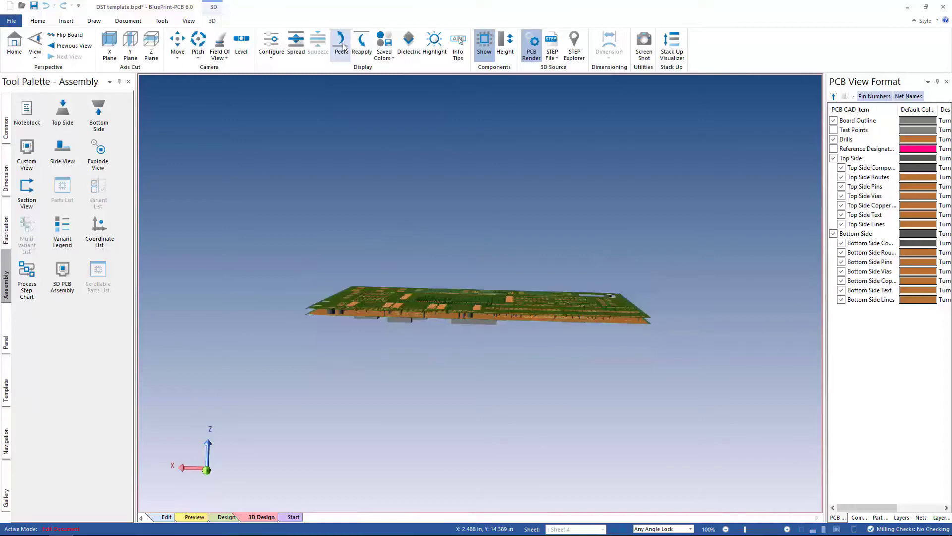
left_click(341, 45)
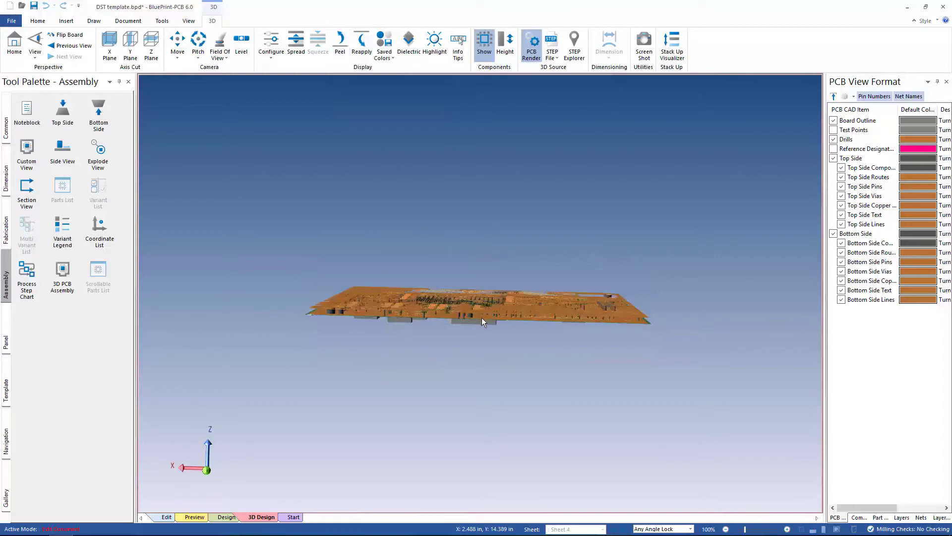
scroll(481, 320, "up", 5)
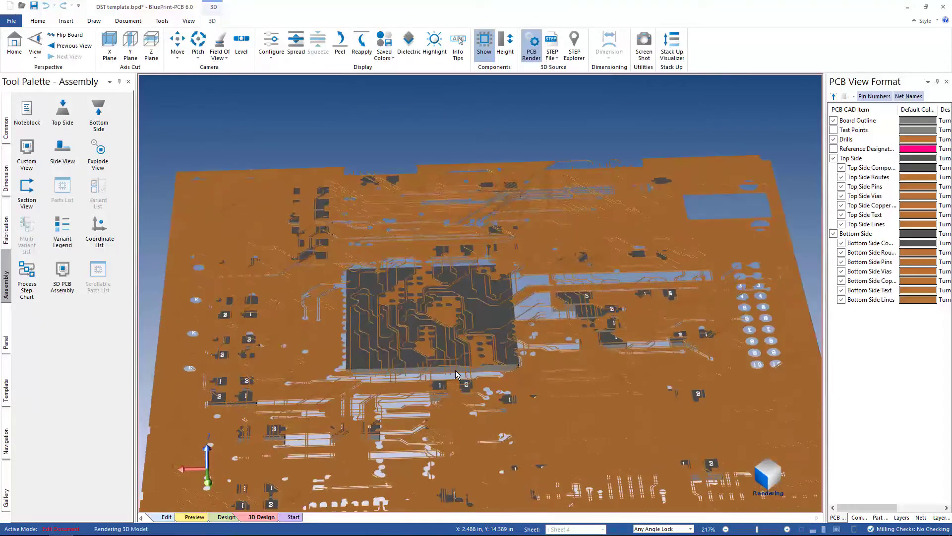
scroll(484, 424, "up", 5)
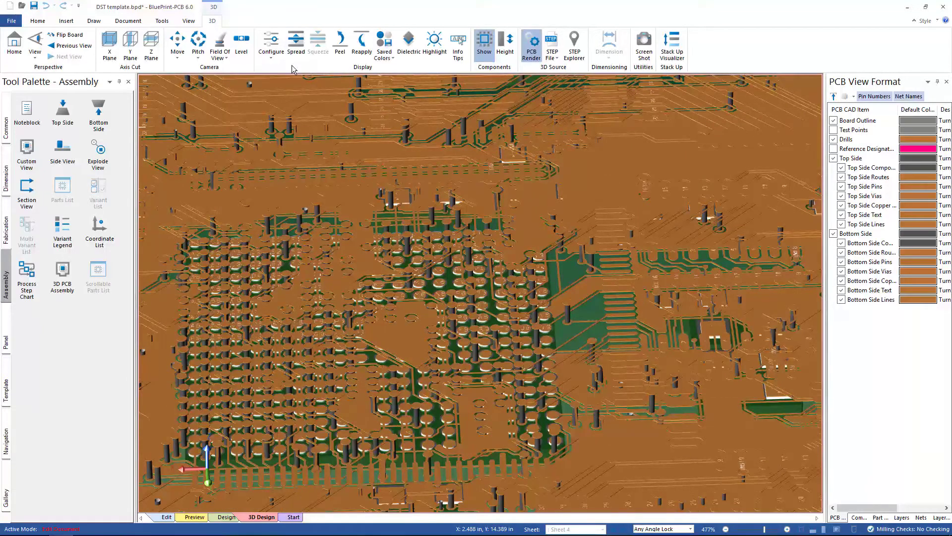
left_click(17, 47)
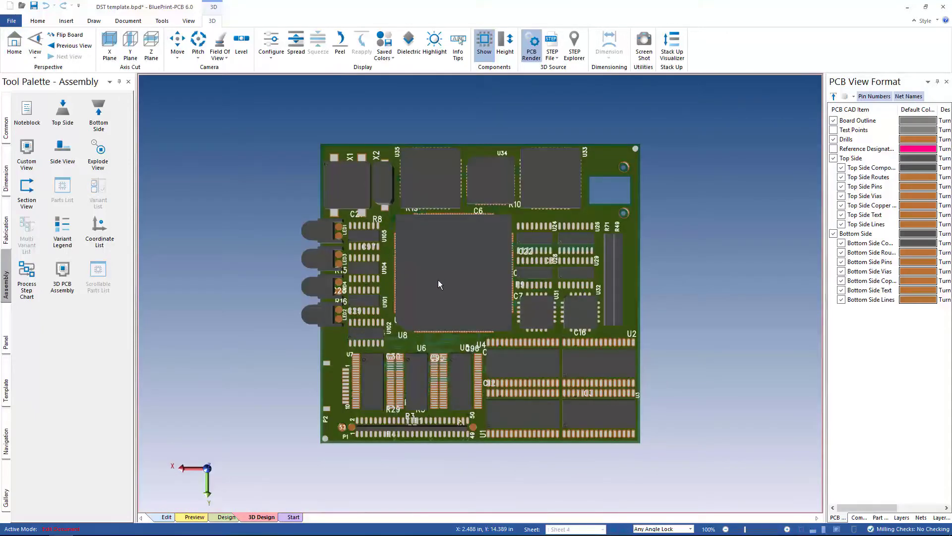
Orbit the 3D board to a low side angle, slice it with the X cut plane, and inspect the cross-section before removing the cut
left_click_drag(459, 311, 438, 179)
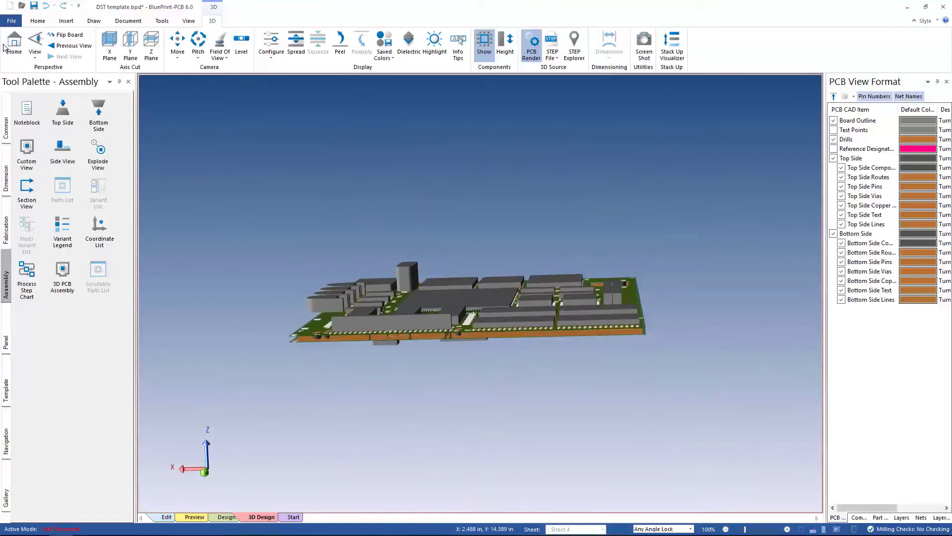
left_click(108, 45)
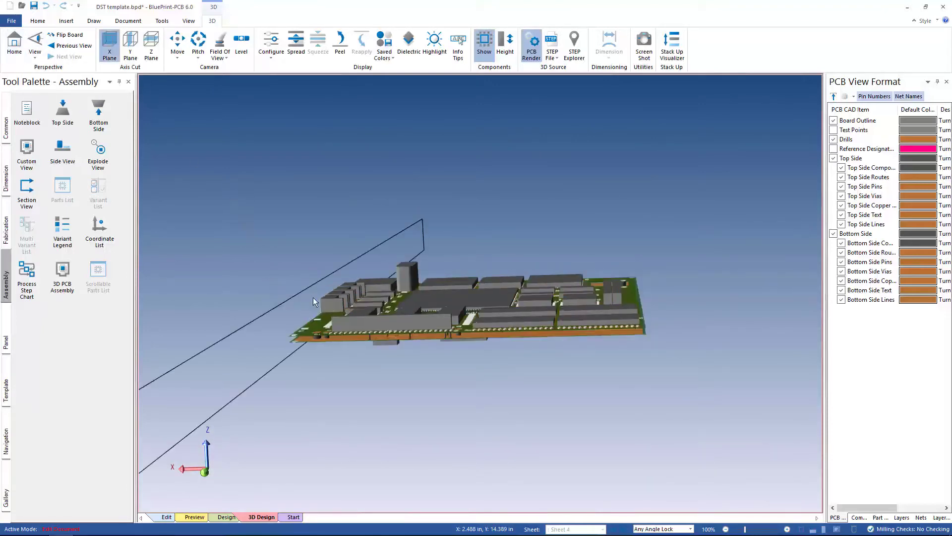
left_click_drag(338, 328, 532, 329)
scroll(261, 318, "up", 5)
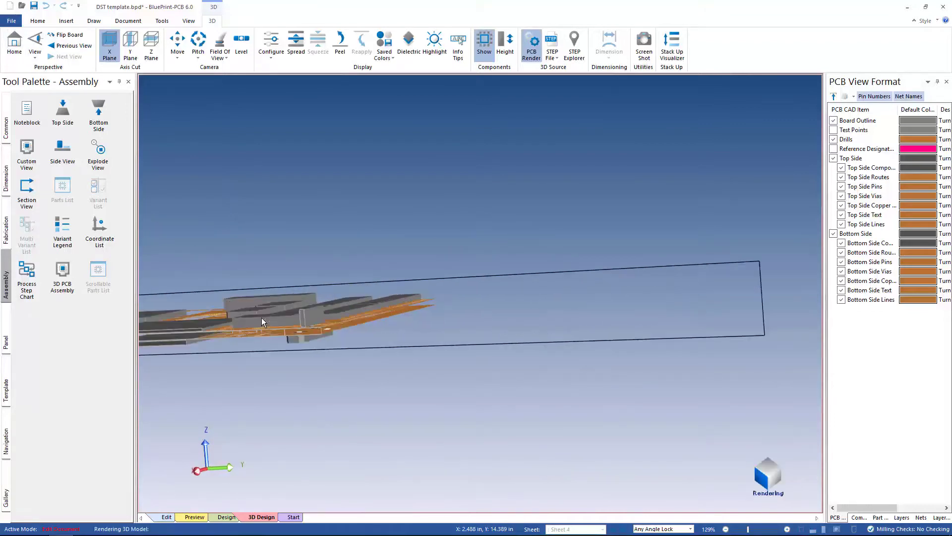
left_click_drag(361, 328, 636, 296)
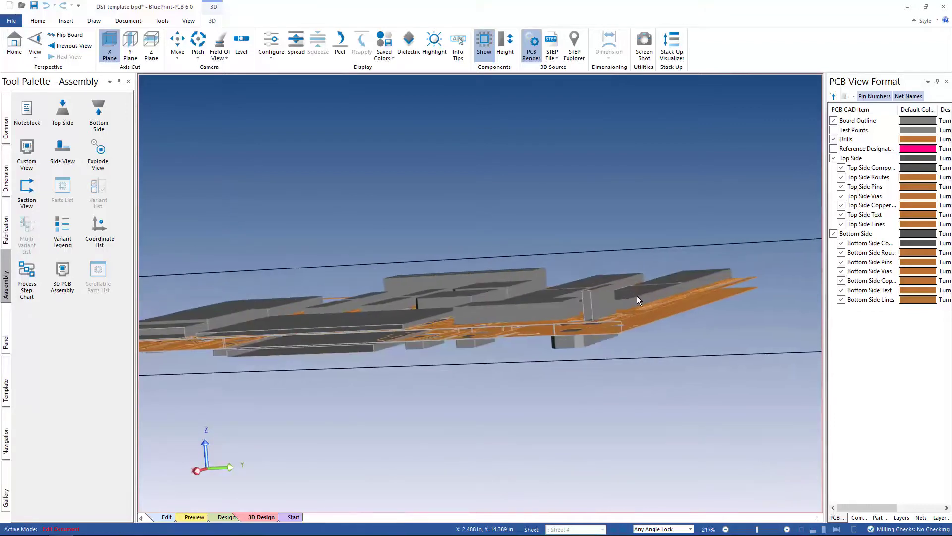
scroll(506, 317, "up", 2)
scroll(506, 317, "down", 2)
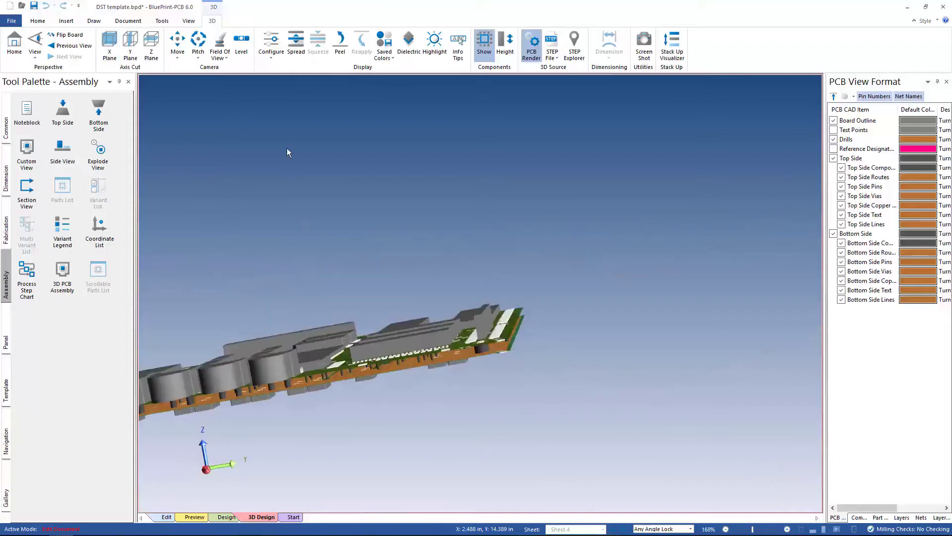
Display the 3D board in wireframe, examine the traces and vias around the large chip from above, and turn wireframe off
left_click(268, 47)
left_click(278, 81)
mouse_move(267, 362)
left_mouse_down()
mouse_move(309, 362)
mouse_move(391, 399)
mouse_move(584, 377)
mouse_move(600, 400)
mouse_move(642, 414)
mouse_move(590, 402)
left_mouse_up()
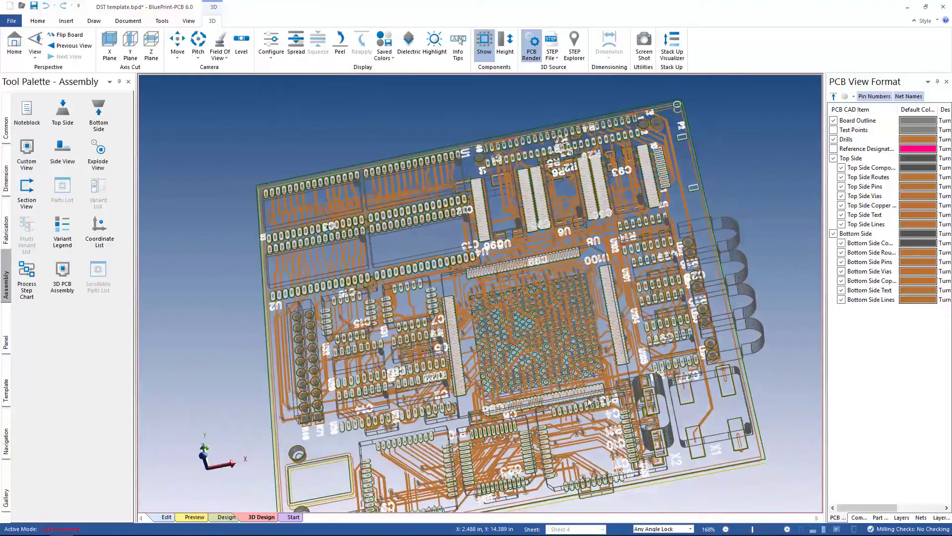
scroll(519, 392, "up", 3)
scroll(435, 332, "up", 4)
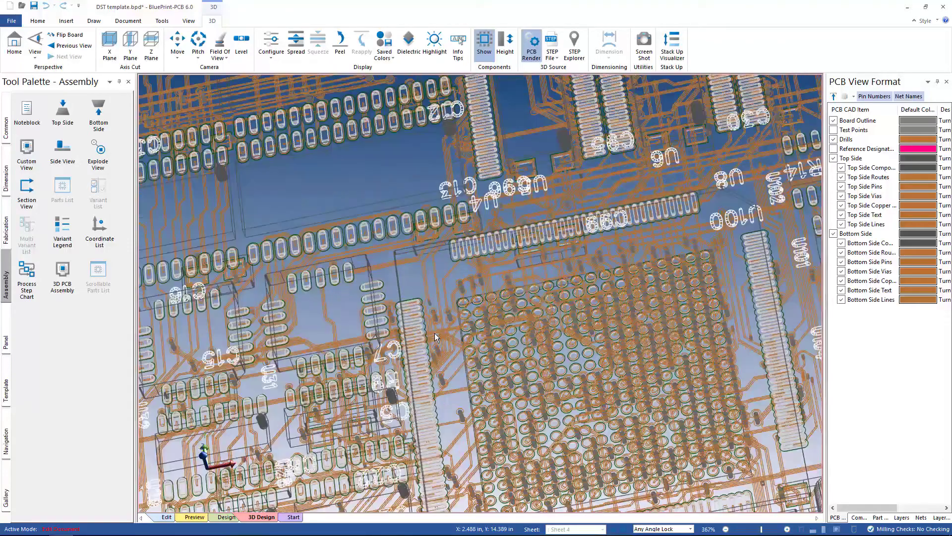
scroll(434, 332, "down", 1)
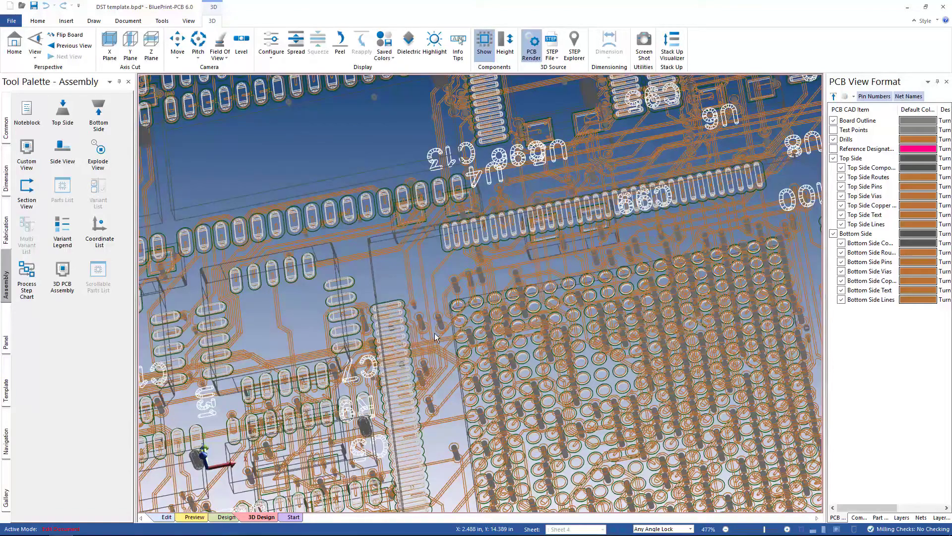
left_click(271, 47)
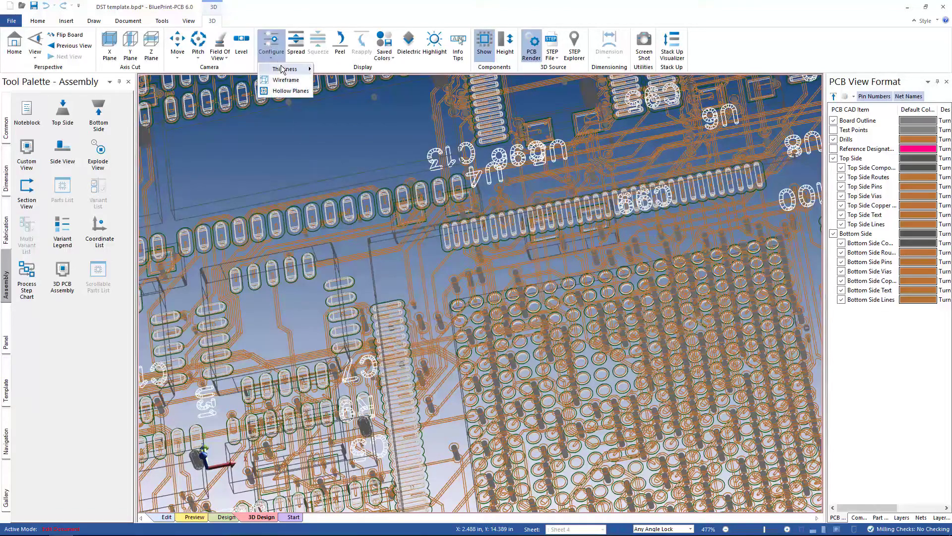
left_click(285, 80)
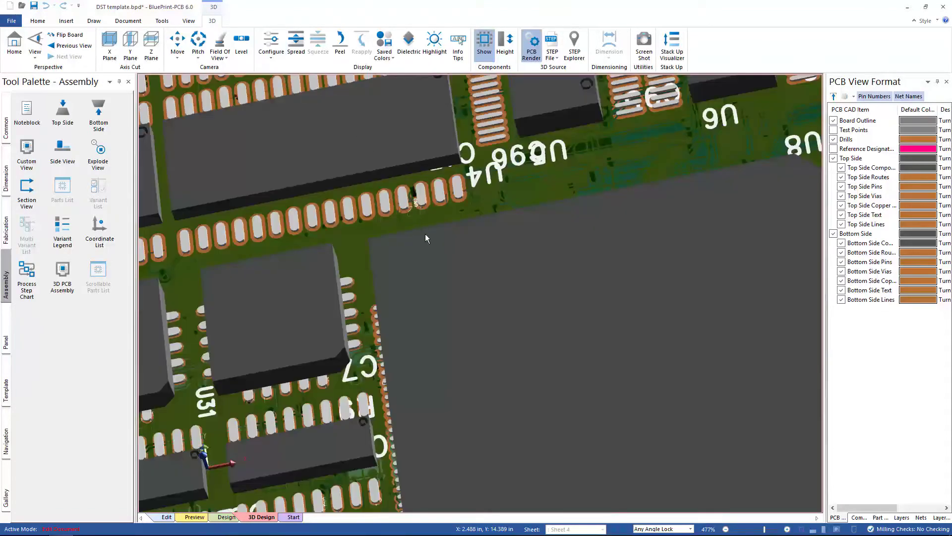
Hide the components on the 3D board, inspect the pads and net labels beneath the large chip, and show the components again
left_click_drag(362, 232, 448, 323)
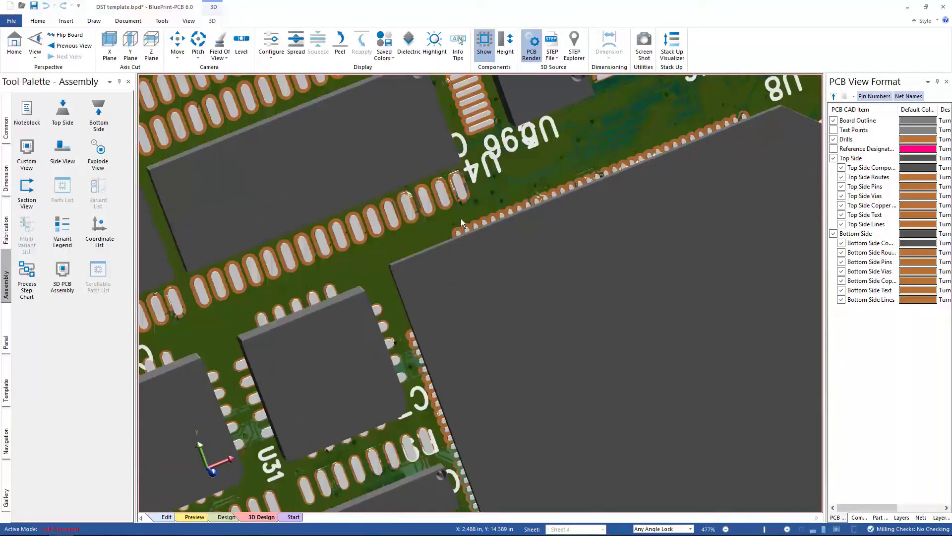
left_click_drag(404, 237, 352, 225)
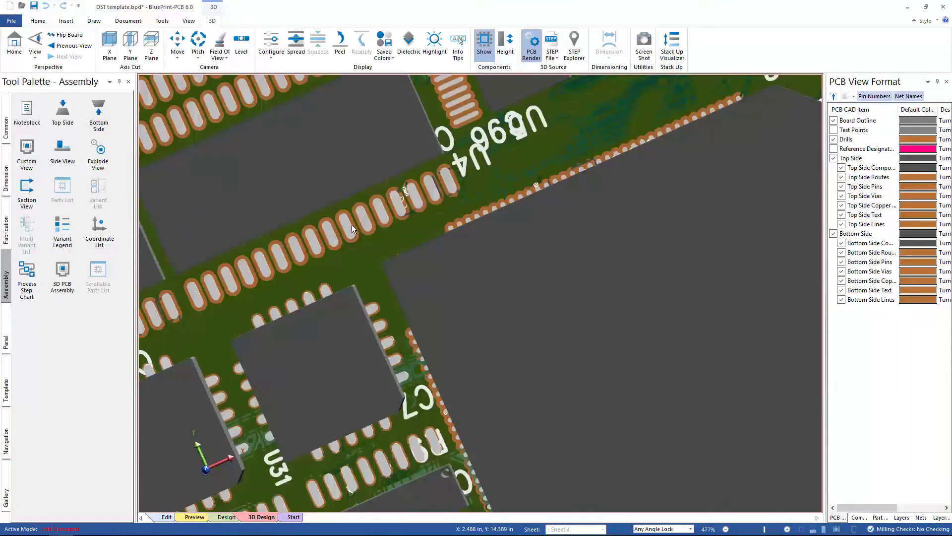
scroll(428, 221, "up", 10)
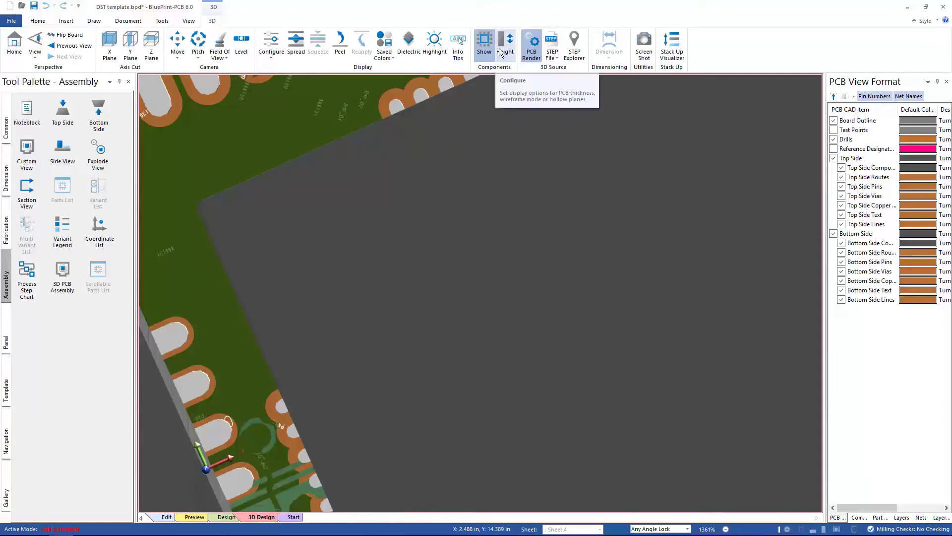
left_click(480, 60)
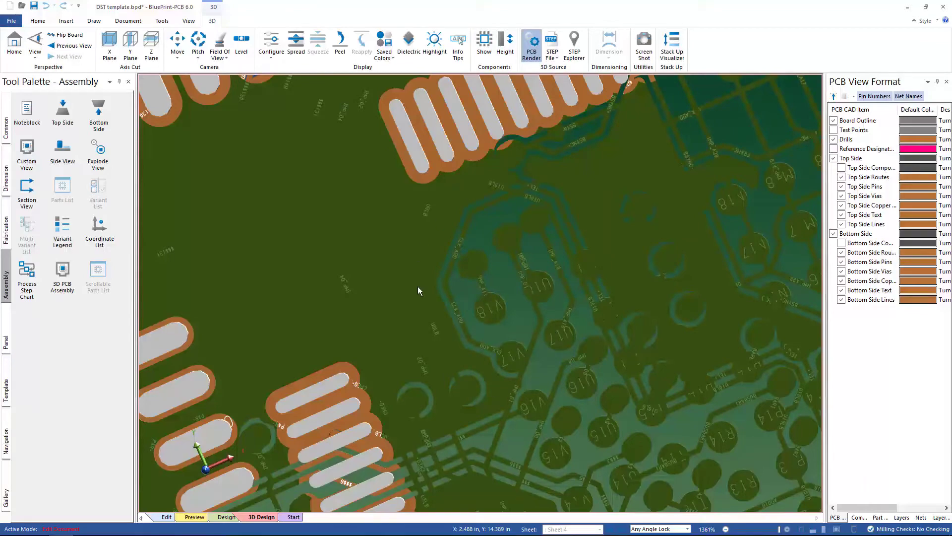
scroll(418, 287, "down", 5)
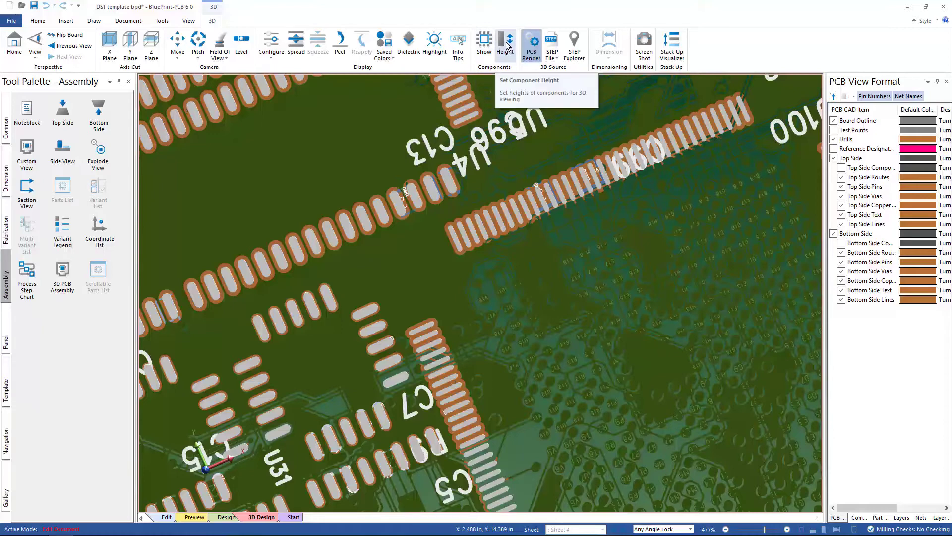
left_click(485, 44)
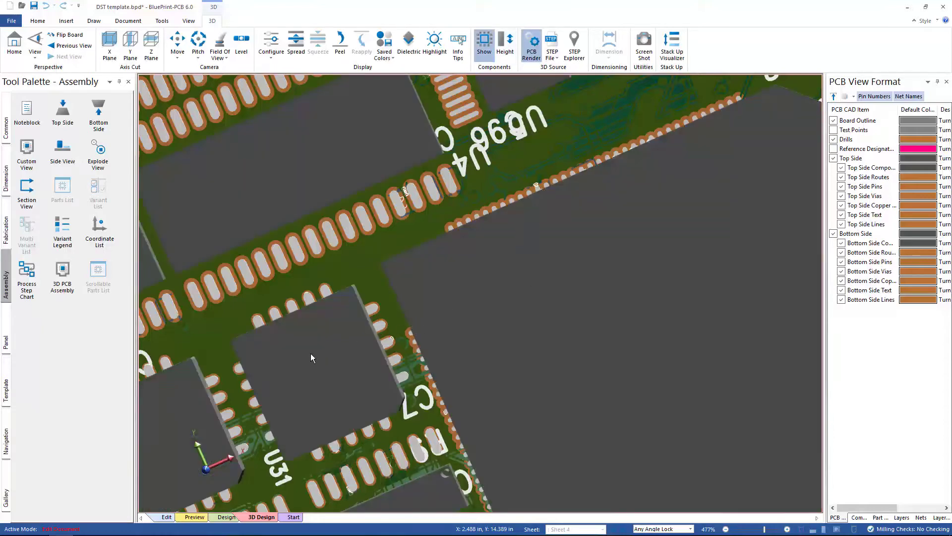
Turn on info tips, read the component details of U31 on the 3D board, and restore the home view
left_click(457, 48)
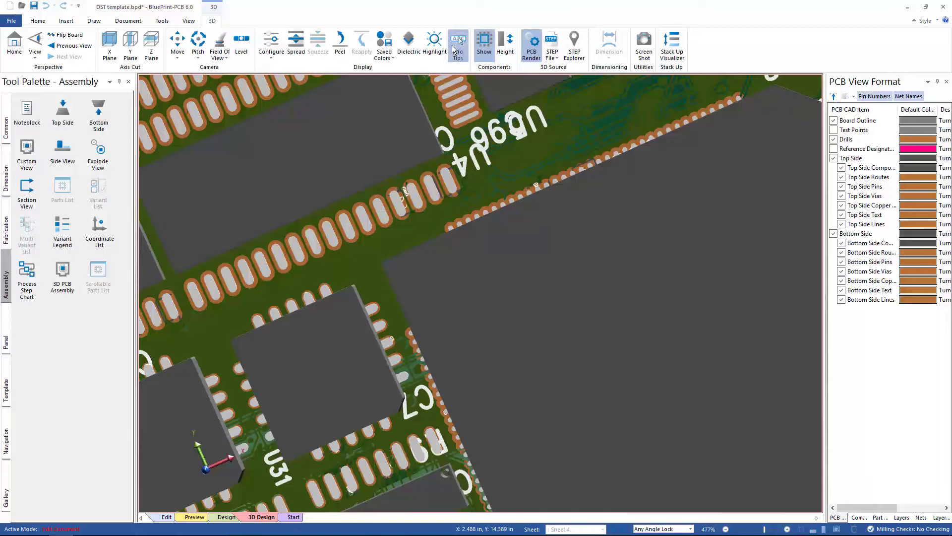
mouse_move(307, 355)
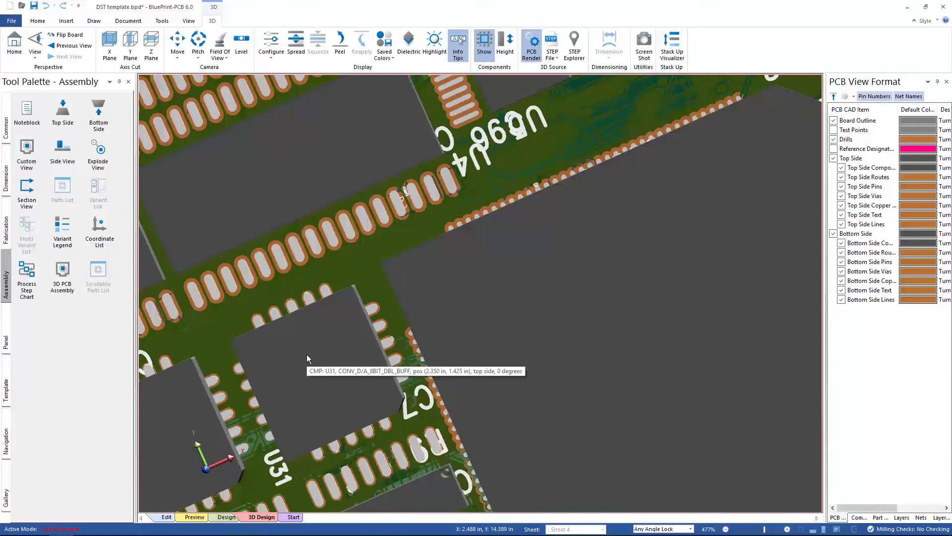
key("Home")
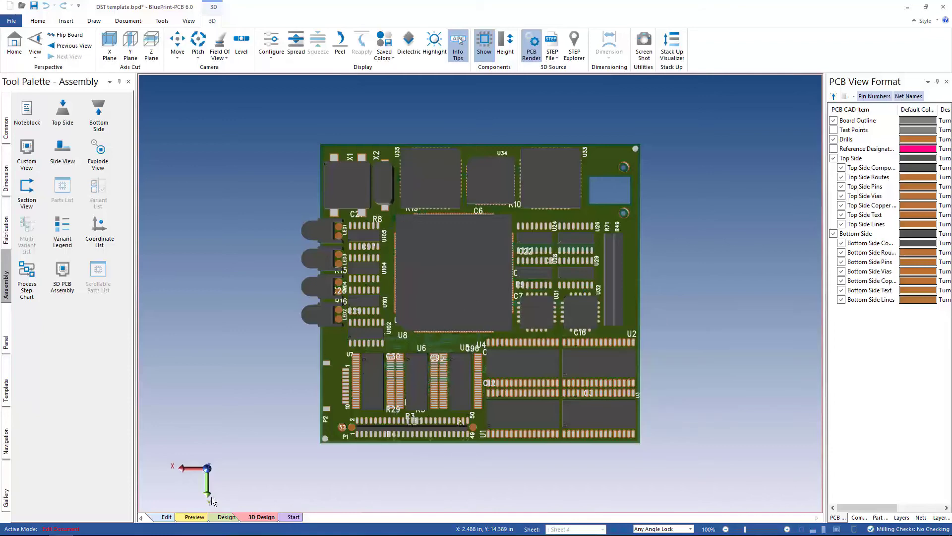
Place a 3D PCB assembly view beside the parts list on Sheet 4 and enlarge it from X 10.000 in, Y 2.000 in
left_click(166, 516)
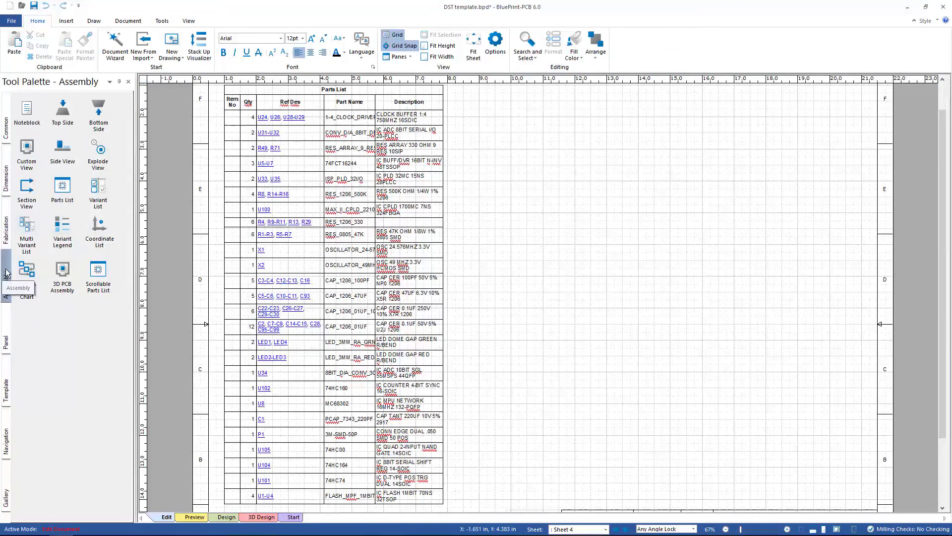
left_click(62, 270)
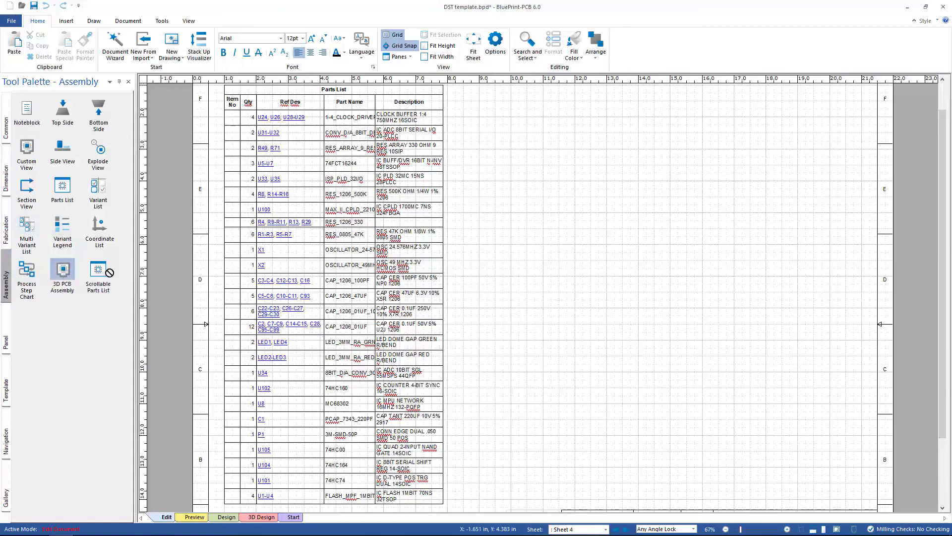
left_click(539, 170)
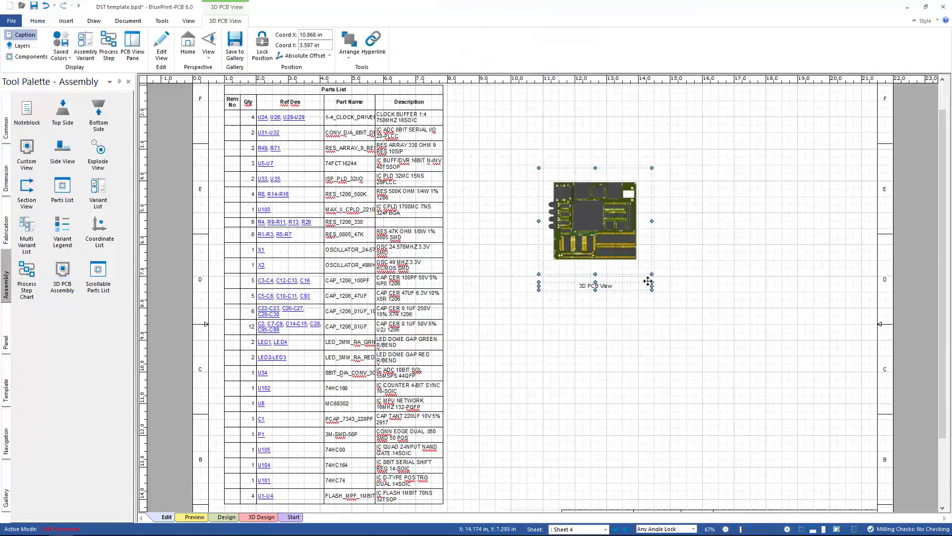
left_click_drag(652, 168, 806, 117)
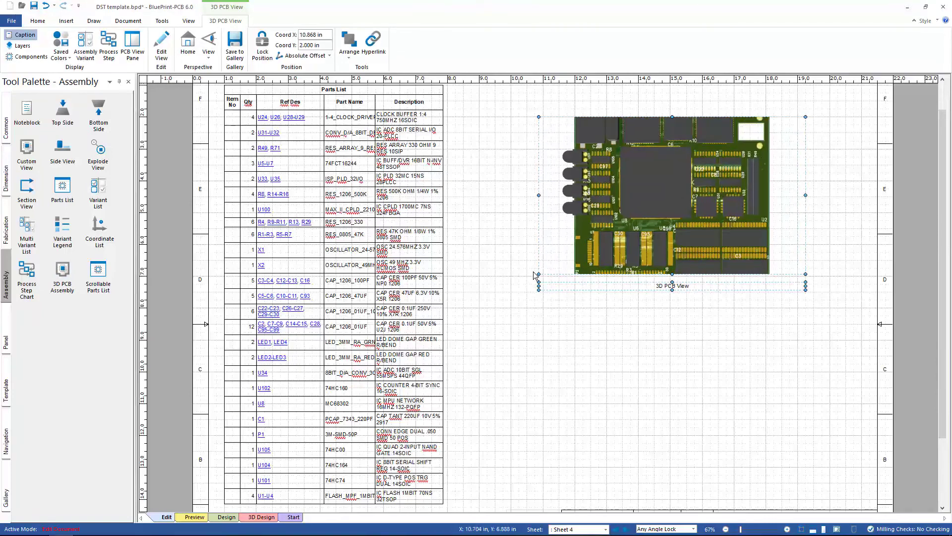
left_click_drag(528, 290, 511, 322)
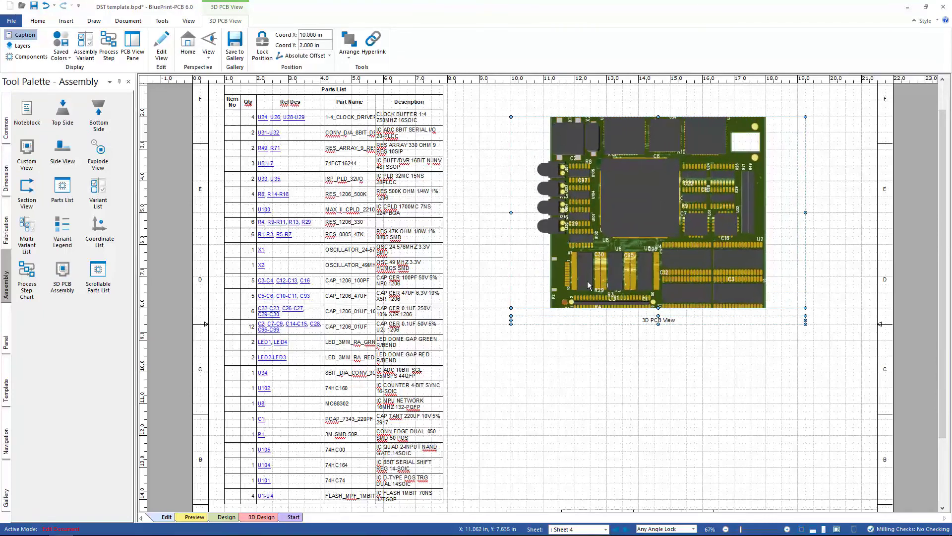
Edit the placed 3D PCB view so it shows a tilted close-up of the board around U8, and return to the sheet
right_click(650, 216)
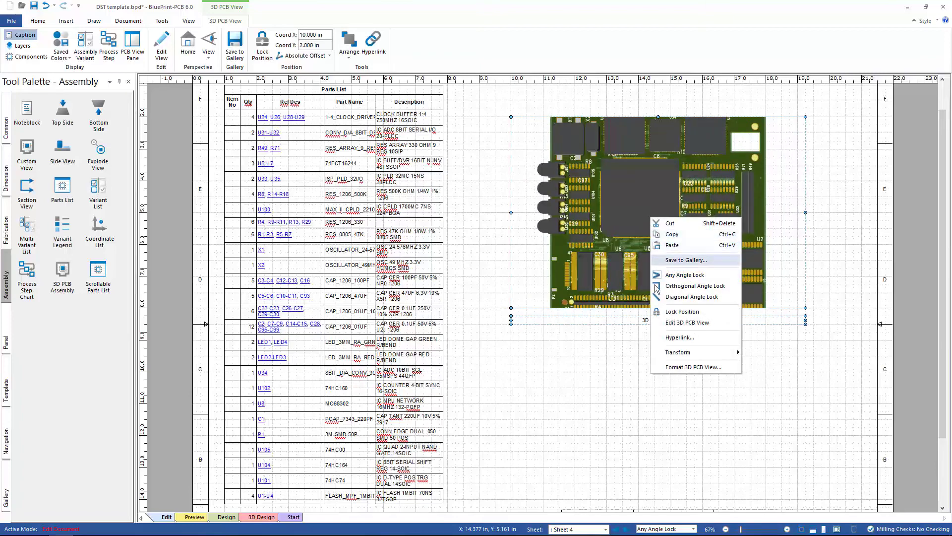
left_click(687, 322)
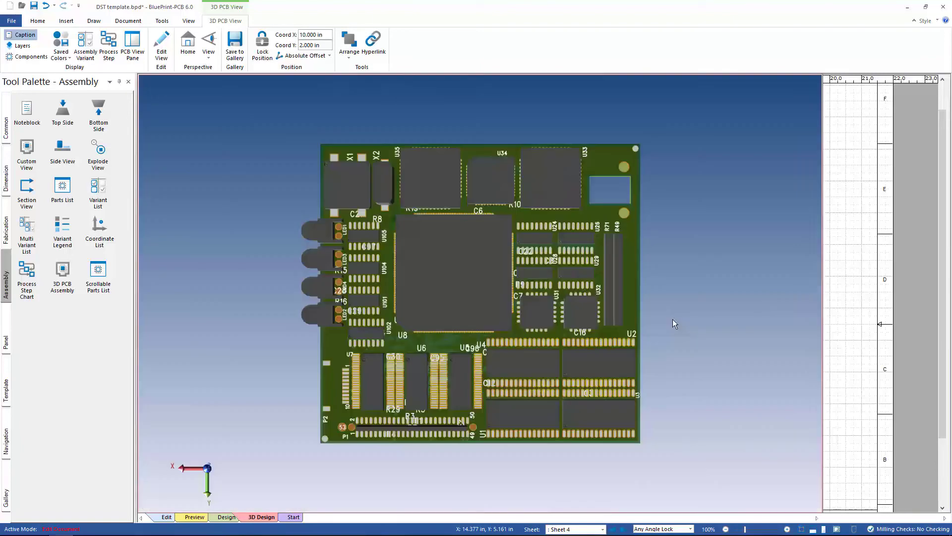
left_click_drag(471, 301, 446, 259)
scroll(446, 256, "up", 5)
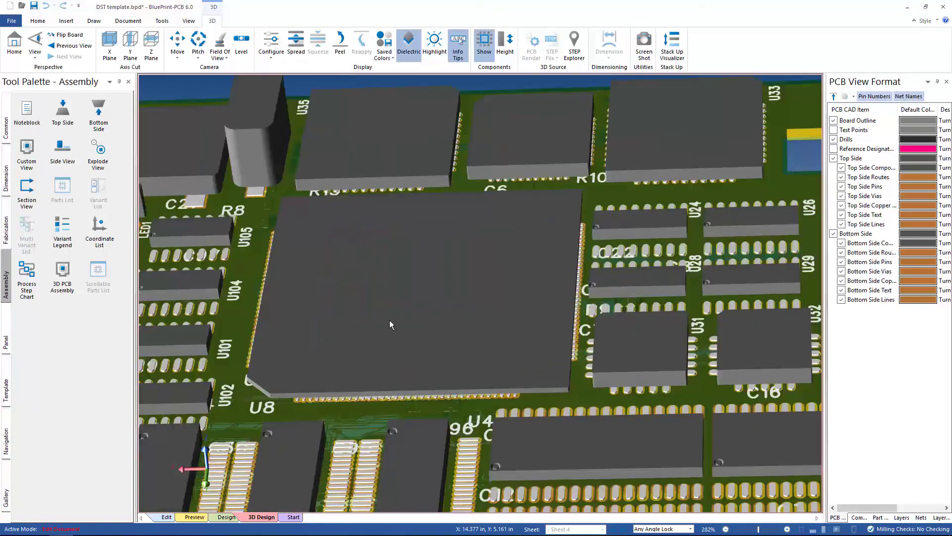
left_click(167, 517)
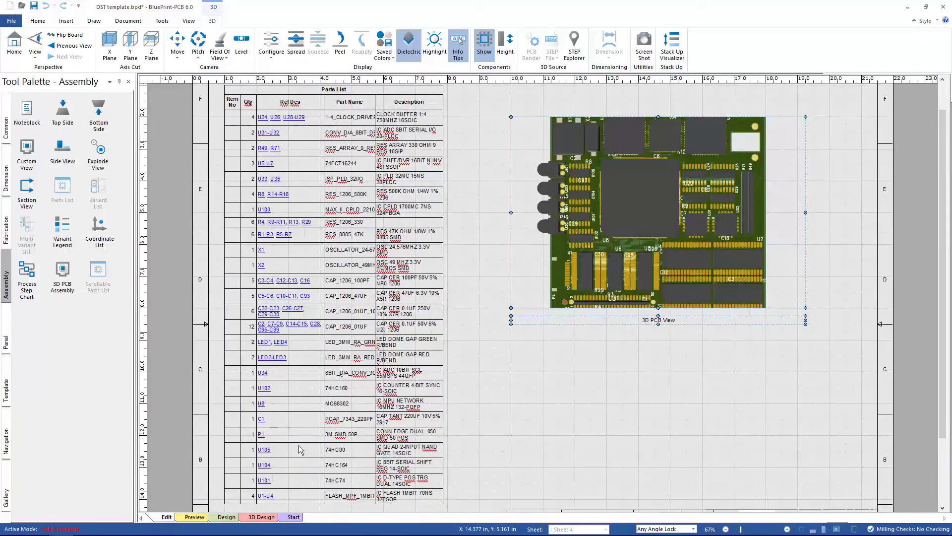
left_click(619, 239)
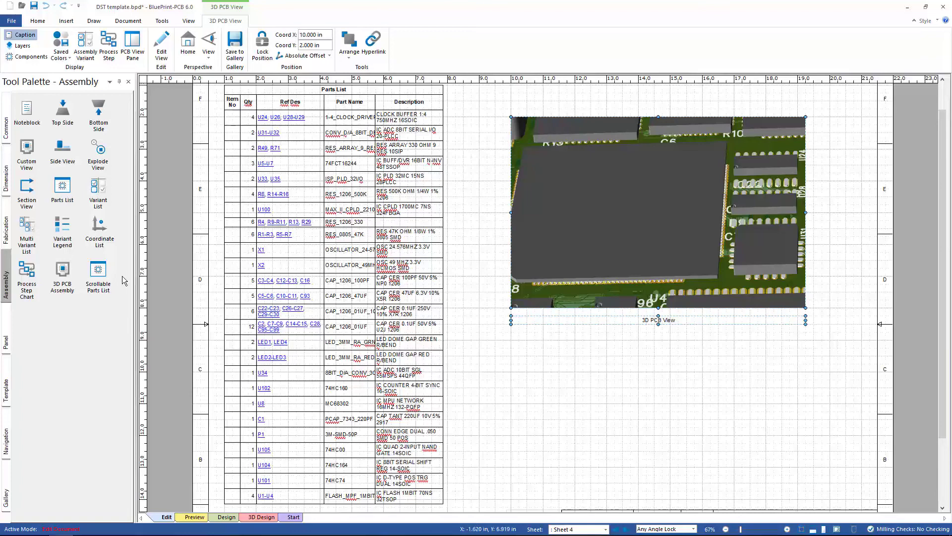
Add a scrollable parts list below the 3D view at X 10.500 in, Y 9.437 in, lengthen it to show more rows, and test its scrolling
left_click_drag(95, 271, 567, 380)
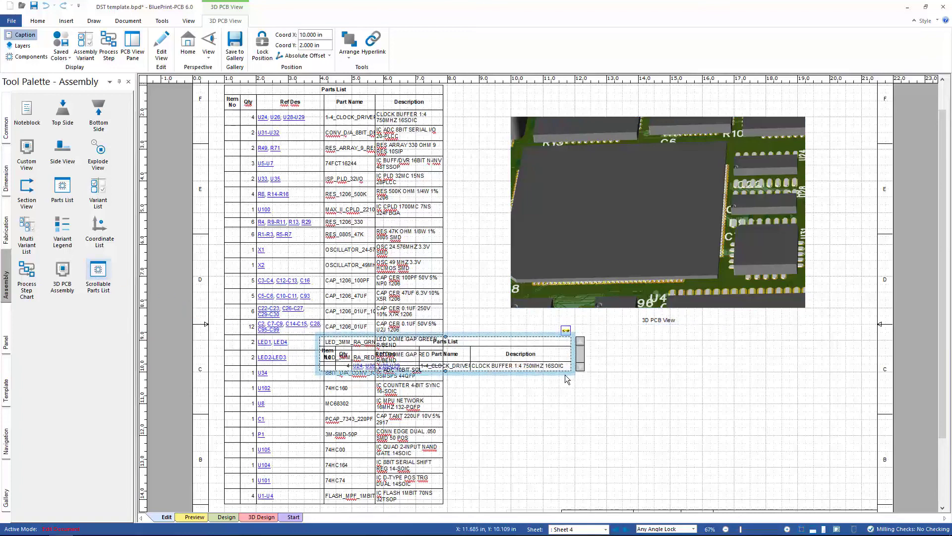
left_click_drag(494, 332, 702, 348)
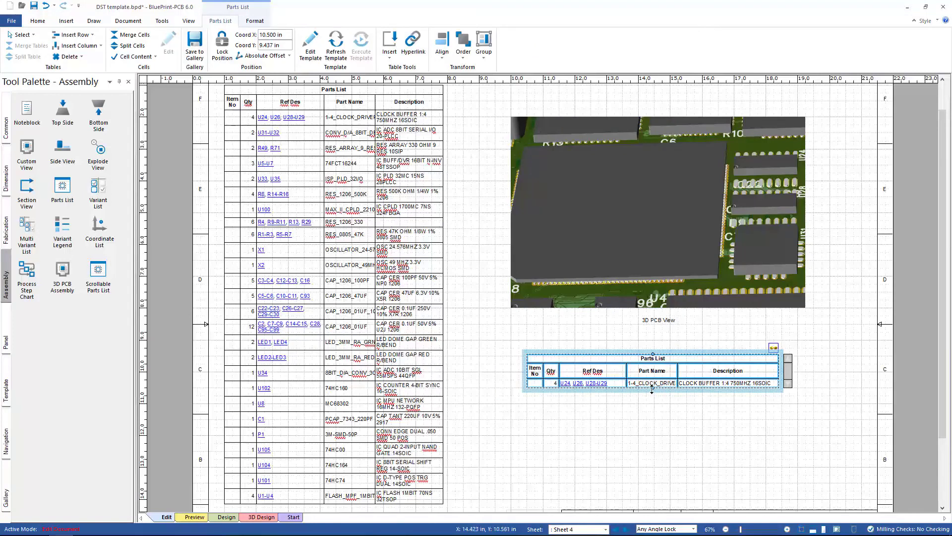
left_click_drag(652, 389, 652, 438)
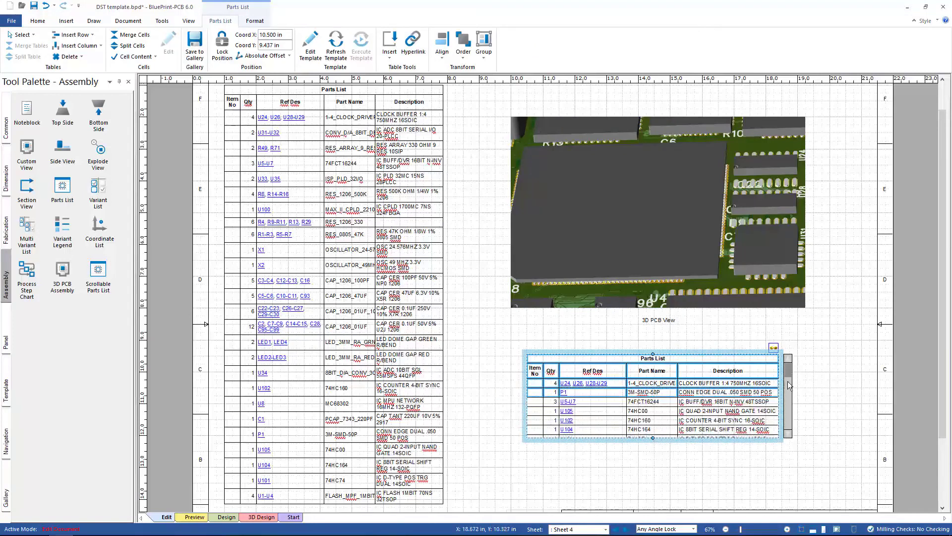
mouse_move(788, 373)
left_mouse_down()
mouse_move(792, 422)
mouse_move(791, 371)
mouse_move(791, 395)
mouse_move(789, 381)
left_mouse_up()
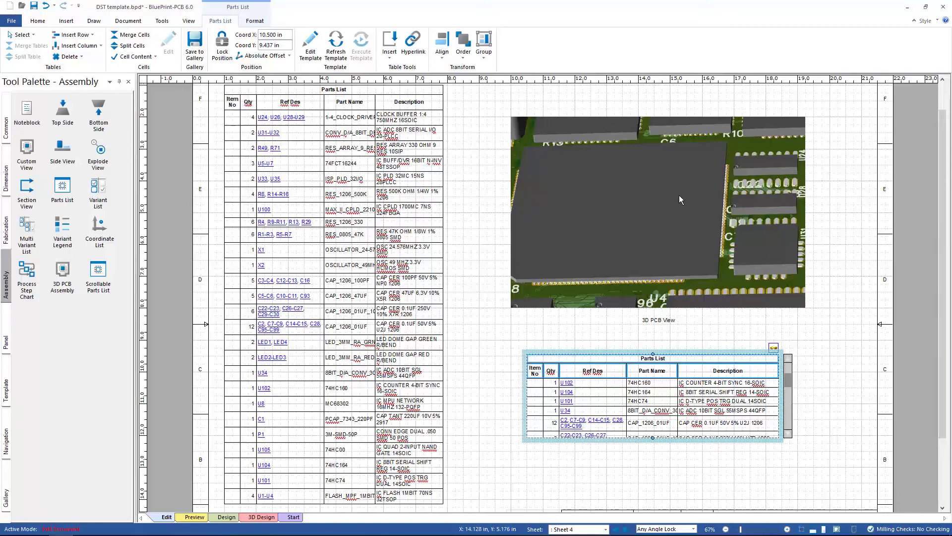
key("Escape")
Switch to DST template.pdf in Adobe Acrobat Pro DC and follow the U5-U7 hyperlink in the scrollable parts list
scroll(526, 258, "up", 1)
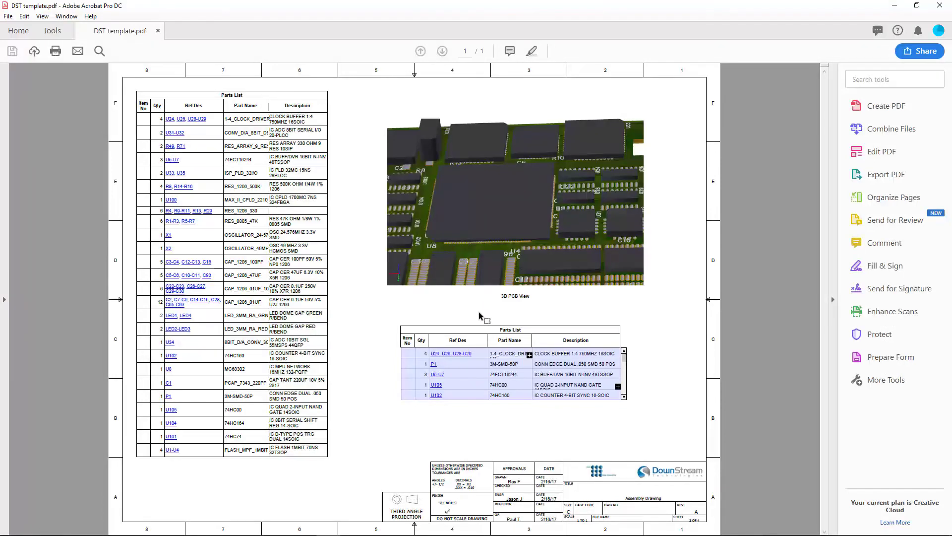
left_click(440, 374)
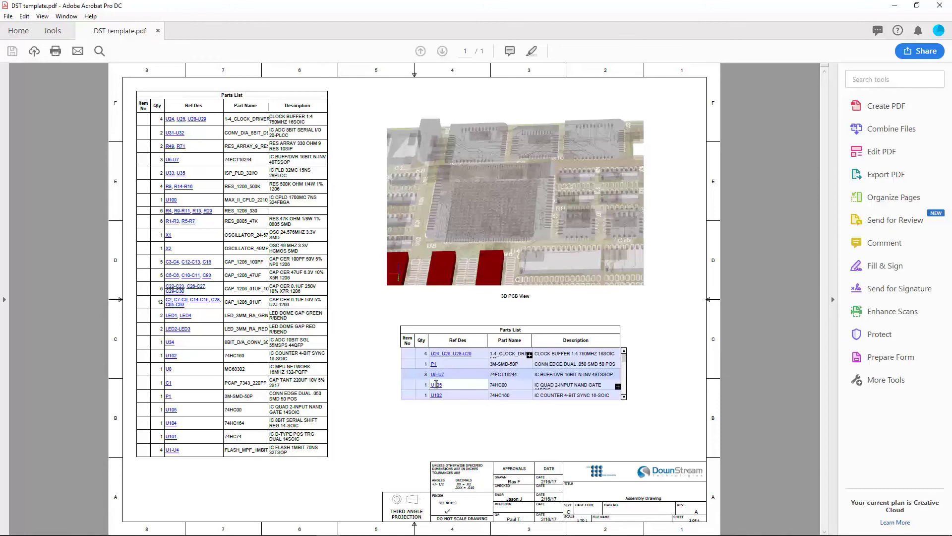
Follow the U105 hyperlink in the scrollable parts list to locate that component in the PDF's 3D PCB view
left_click(435, 384)
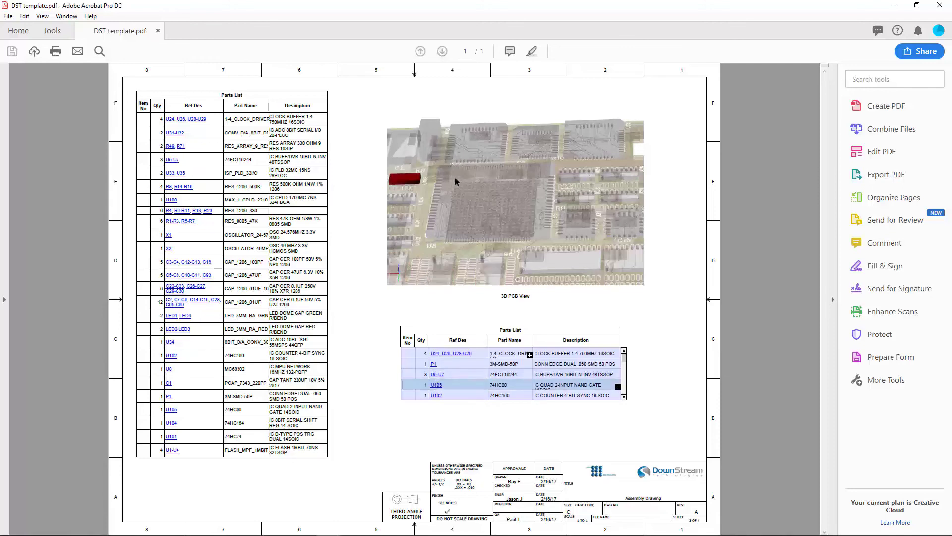
left_click(495, 201)
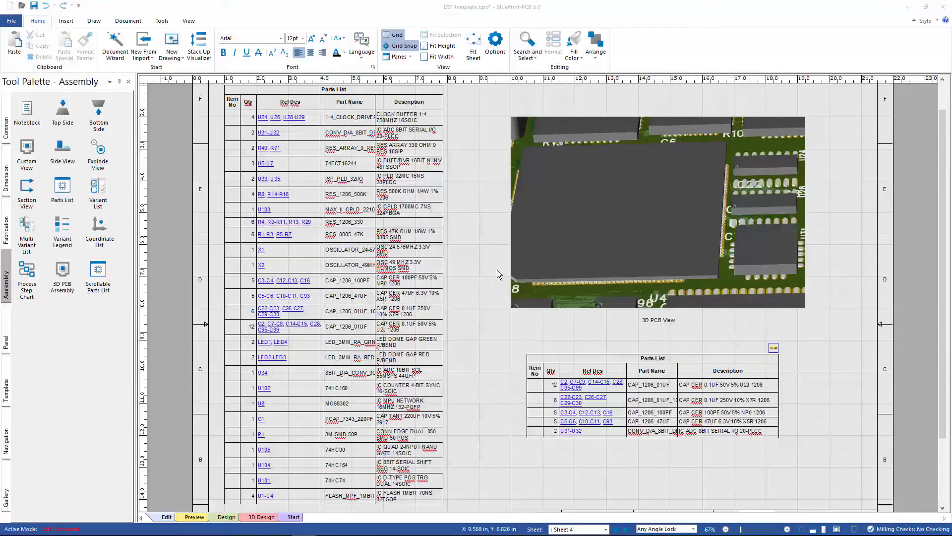
Switch to BluePrint-PCB 6.0 and display the documentation sheets side by side
left_click(187, 20)
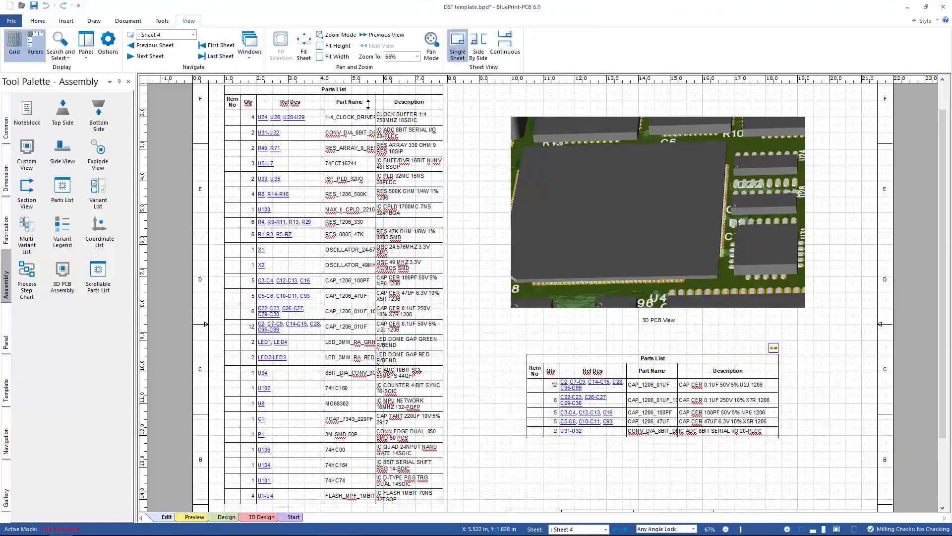
left_click(478, 51)
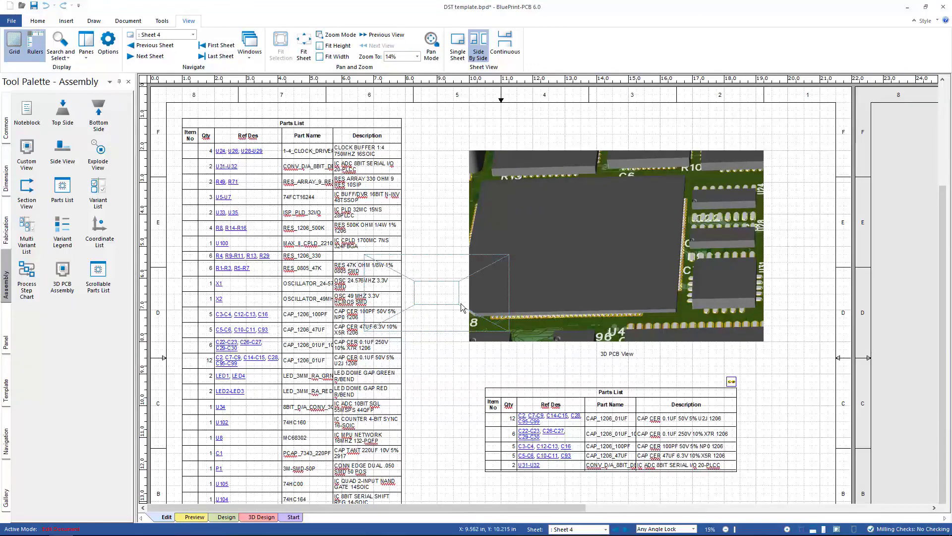
right_click(461, 303)
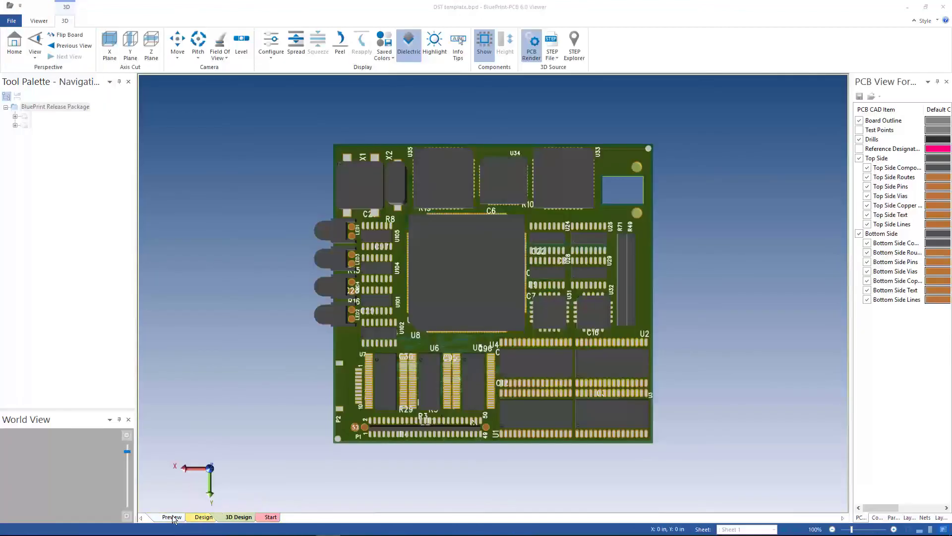
Switch to BluePrint-PCB 6.0 Viewer, preview the sheets down to the parts list, and check its U33 link in a link window
left_click(170, 517)
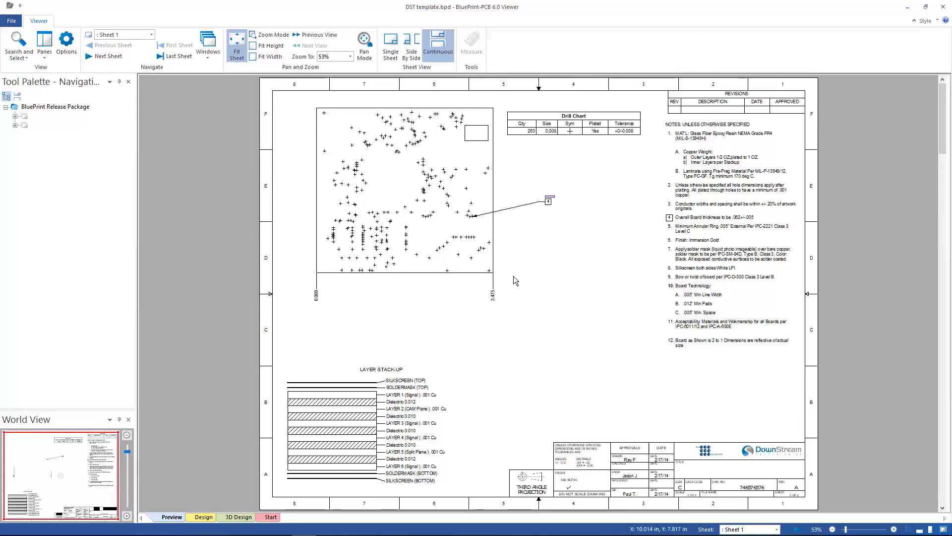
left_click(550, 201)
left_click(616, 128)
scroll(488, 342, "down", 20)
scroll(490, 348, "down", 5)
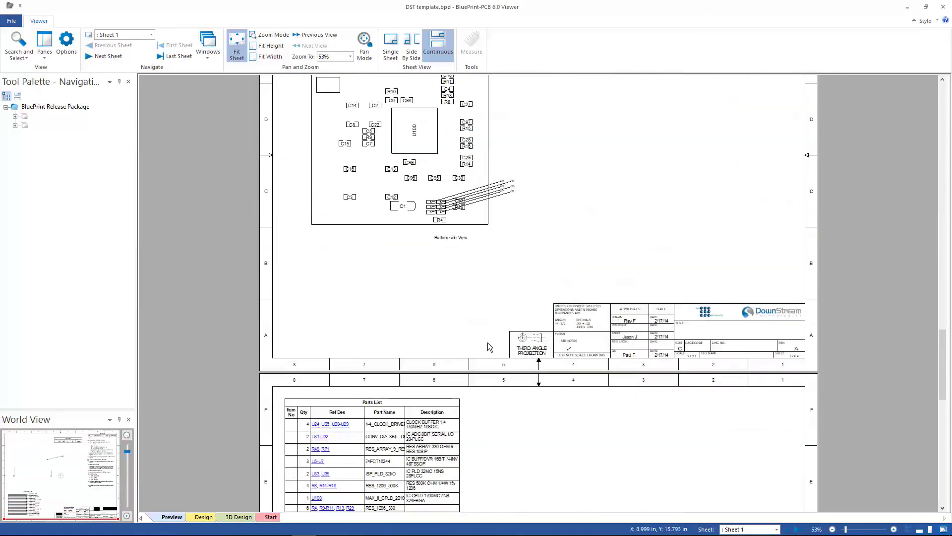
left_click(316, 343)
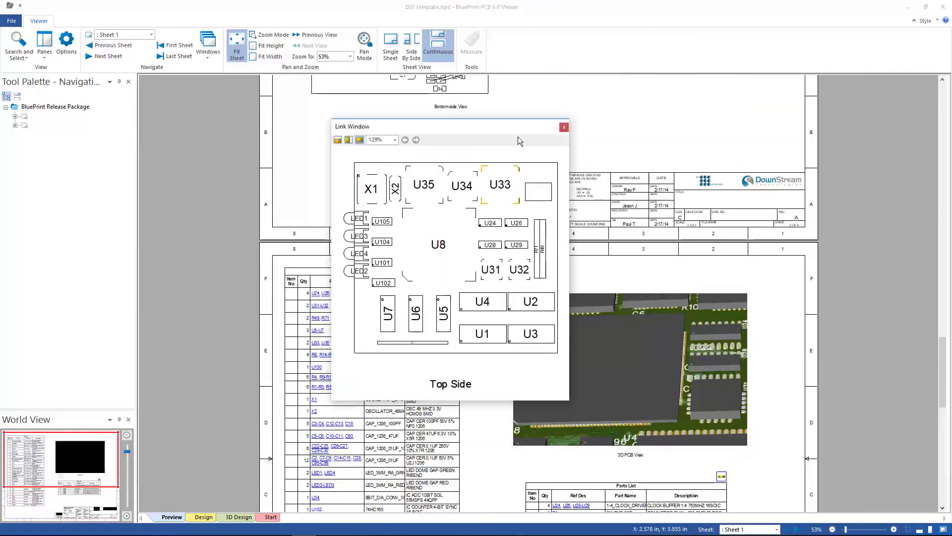
left_click(564, 127)
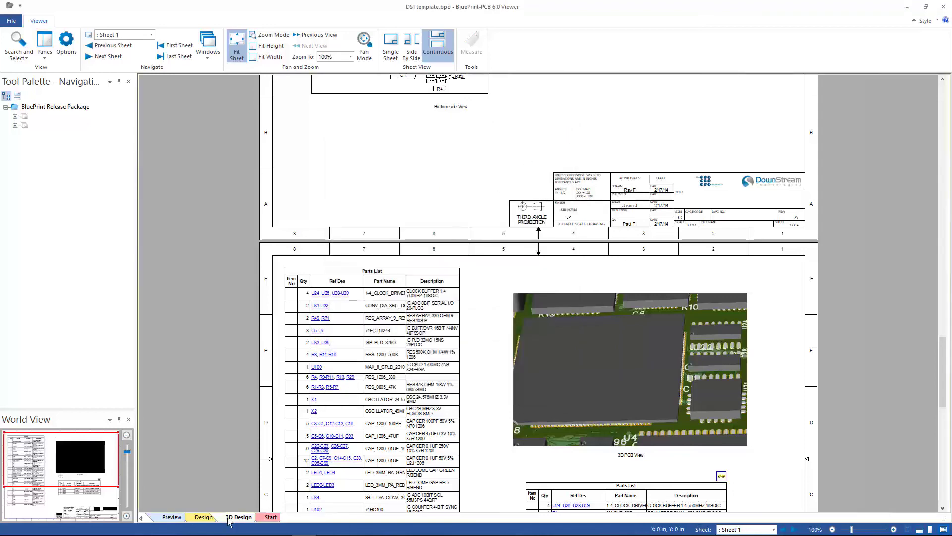
Show the board's 3D design in the viewer and rotate the model slightly
left_click(239, 516)
left_click_drag(467, 338, 487, 350)
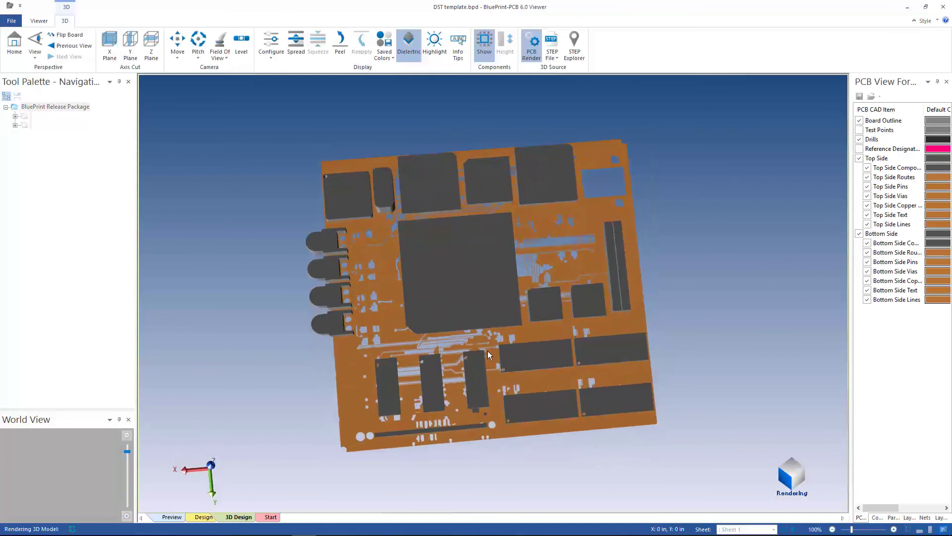